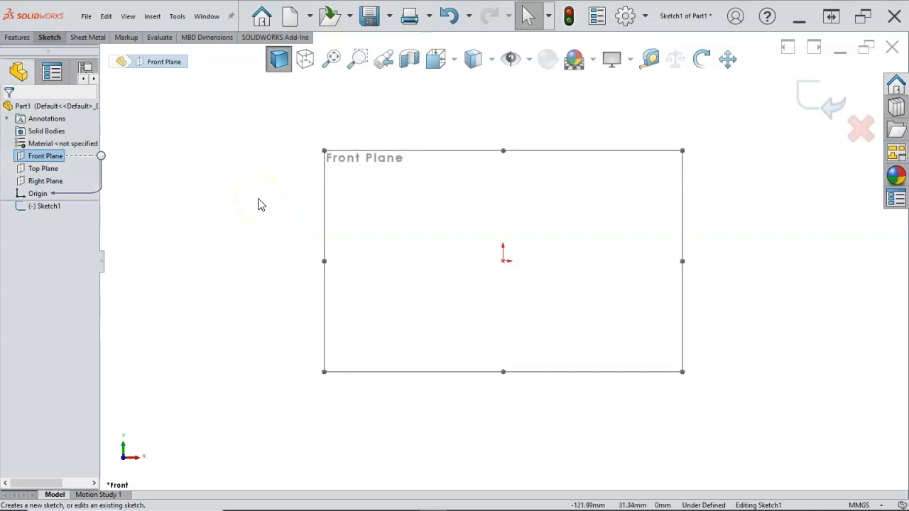
Draw a vertical construction centerline of infinite length through the origin
{"action": "key", "text": "s"}
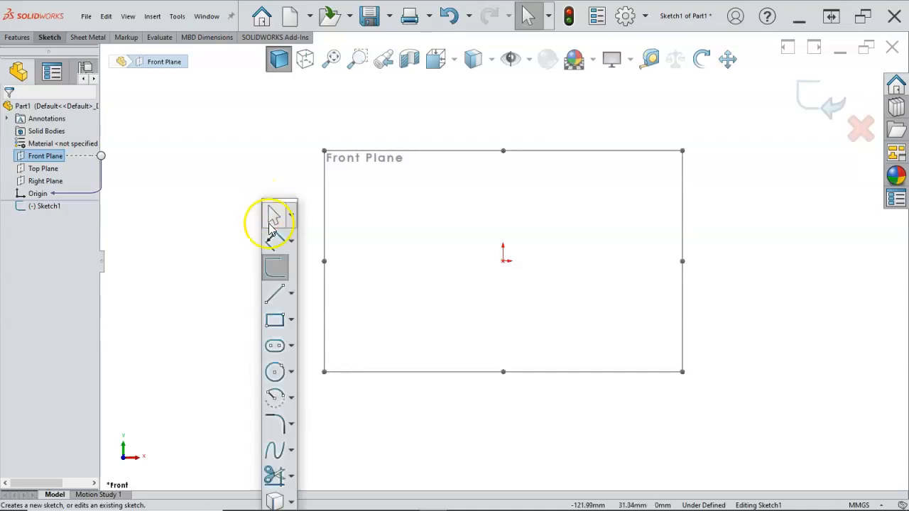
{"action": "left_click", "coordinate": [292, 295]}
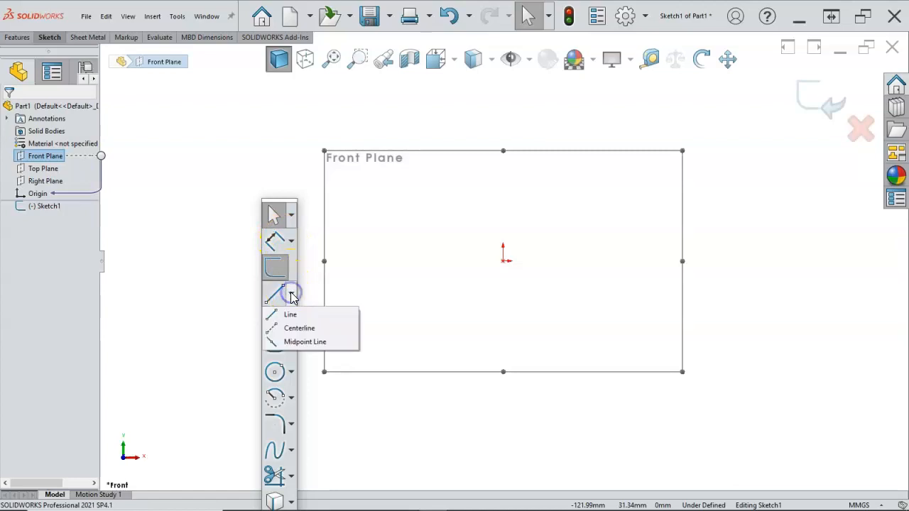
{"action": "left_click", "coordinate": [302, 327]}
{"action": "left_click", "coordinate": [50, 253]}
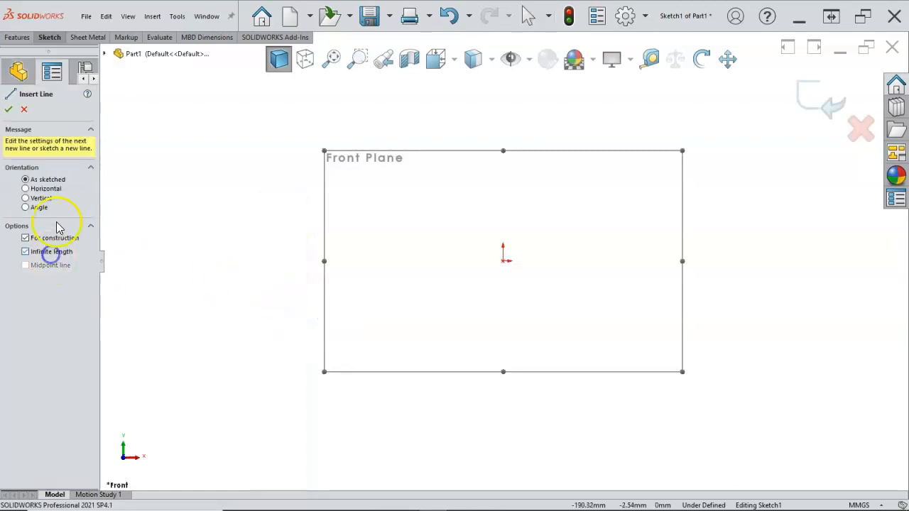
{"action": "left_click", "coordinate": [41, 198]}
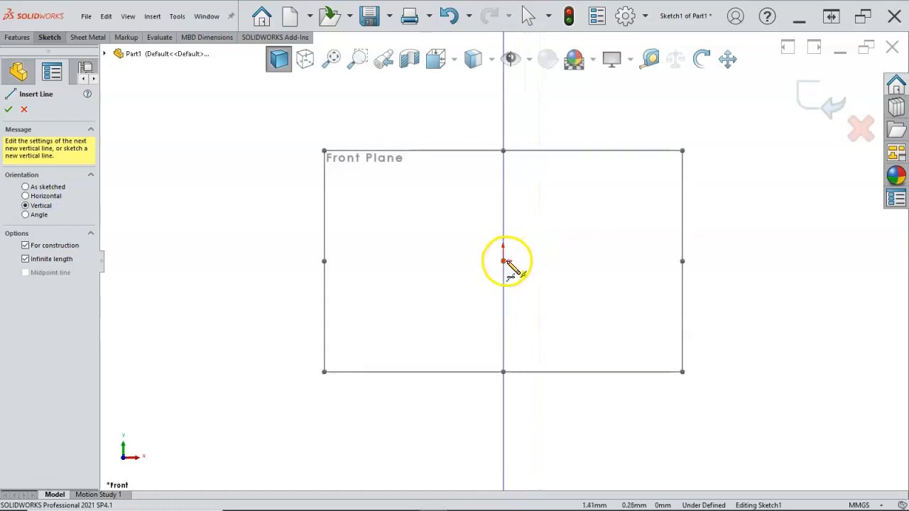
{"action": "left_click", "coordinate": [504, 261]}
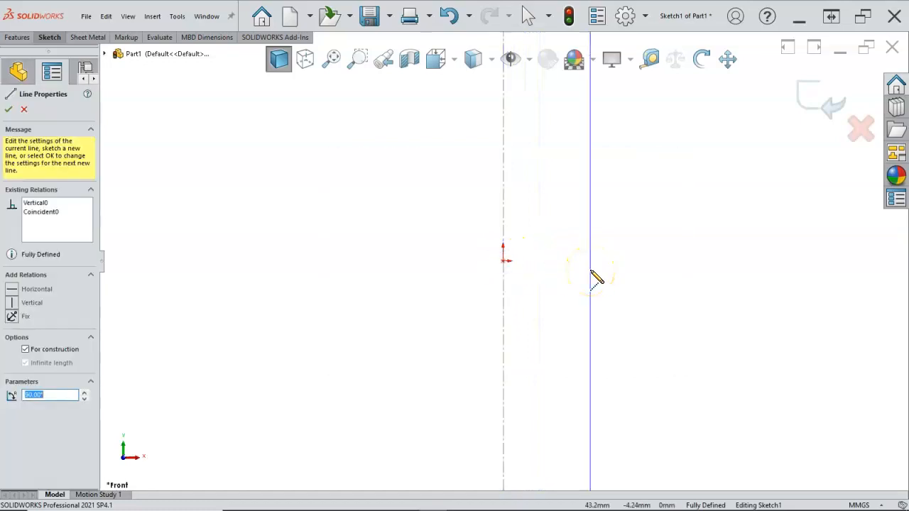
{"action": "key", "text": "Escape"}
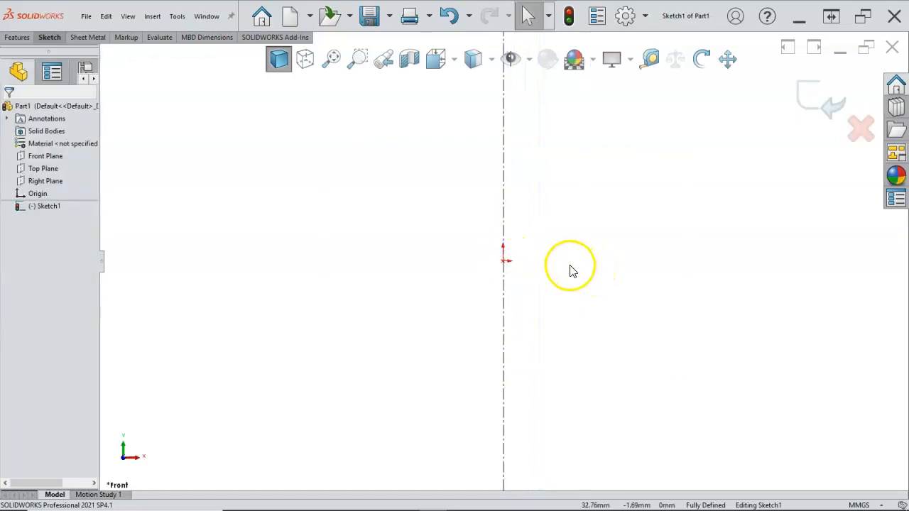
Sketch a closed L-shaped profile from the origin beside the centerline, with a base about 49 mm long and an outer wall about 65 mm high
{"action": "key", "text": "l"}
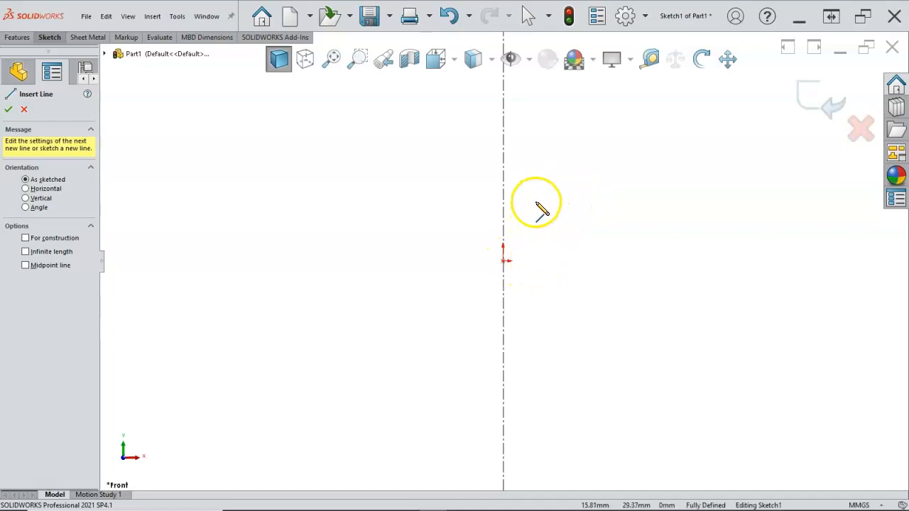
{"action": "left_click", "coordinate": [504, 263]}
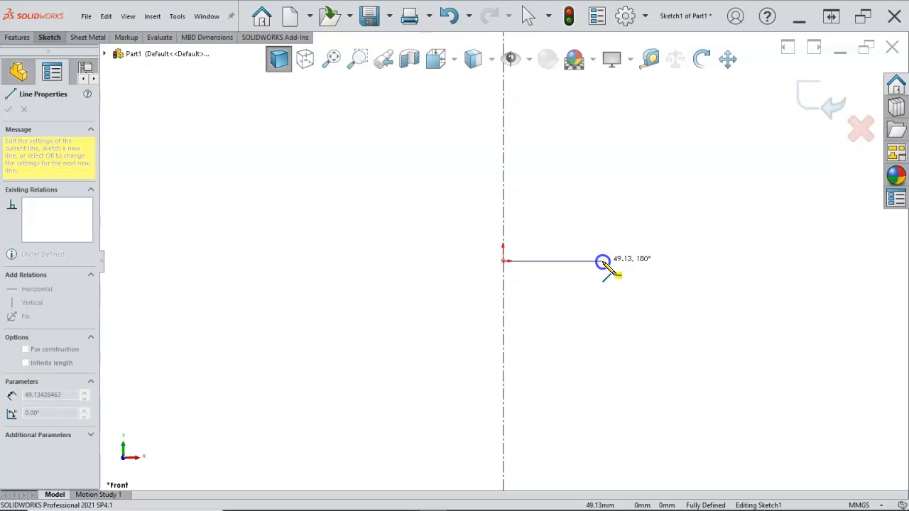
{"action": "left_click", "coordinate": [603, 263]}
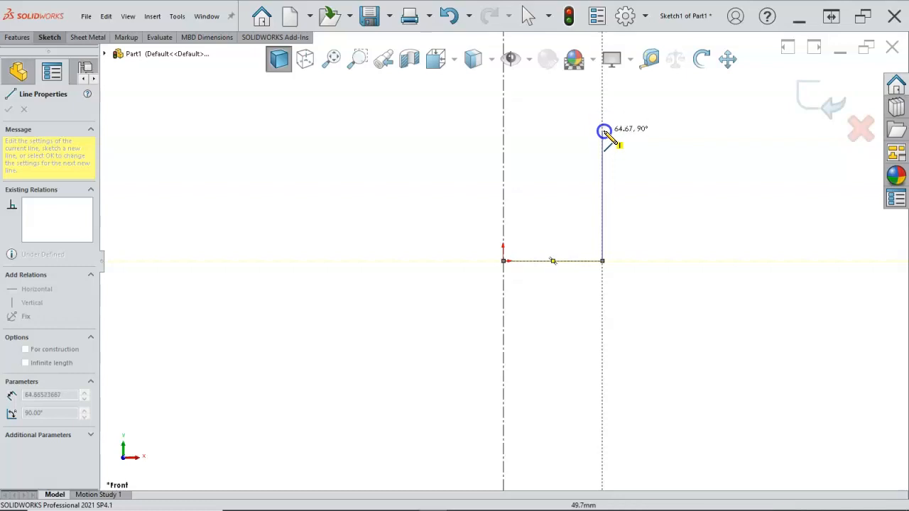
{"action": "left_click", "coordinate": [603, 131]}
{"action": "left_click", "coordinate": [574, 130]}
{"action": "left_click", "coordinate": [574, 219]}
{"action": "left_click", "coordinate": [504, 220]}
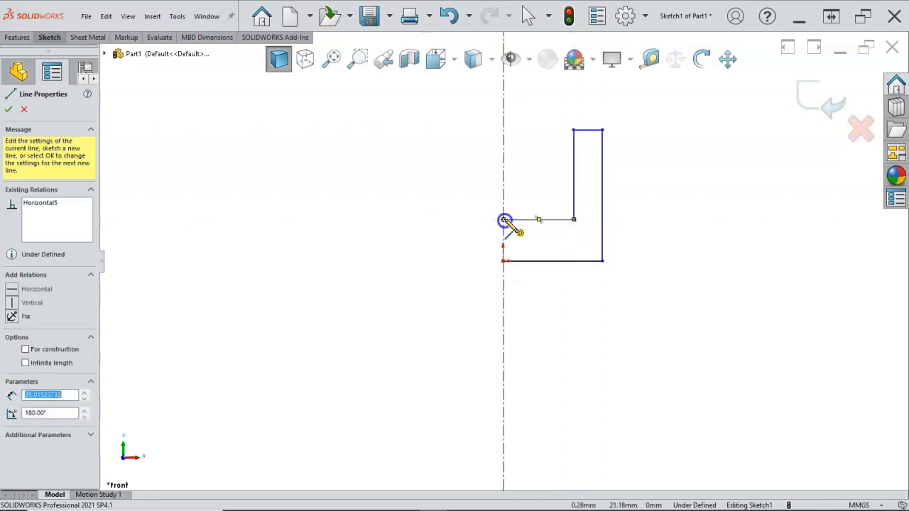
{"action": "left_click", "coordinate": [504, 260]}
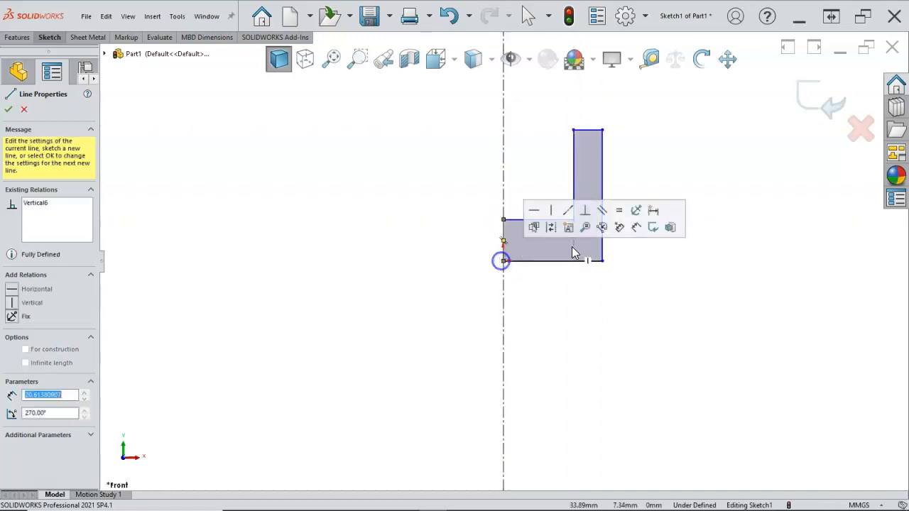
Dimension the profile's outer vertical edge to a height of 65 mm
{"action": "right_click", "coordinate": [659, 164]}
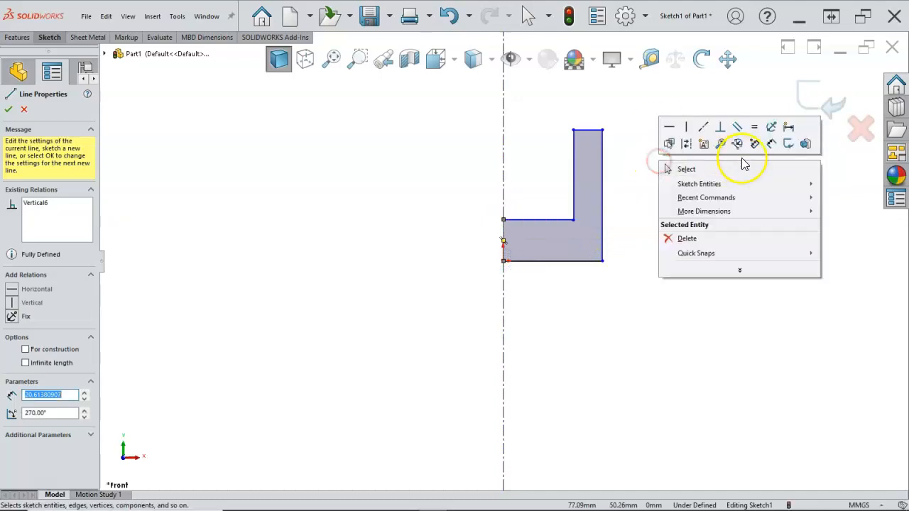
{"action": "left_click", "coordinate": [777, 142]}
{"action": "left_click", "coordinate": [604, 223]}
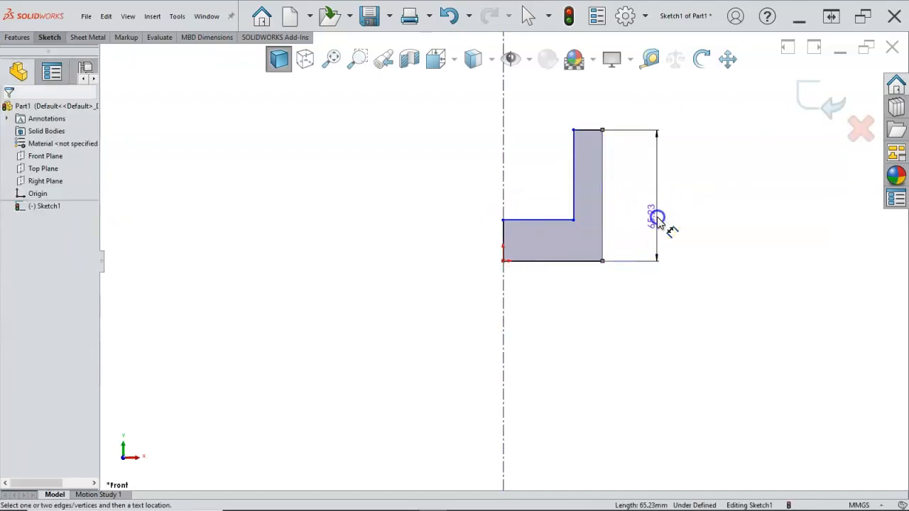
{"action": "left_click", "coordinate": [657, 216]}
{"action": "type", "text": "65"}
{"action": "key", "text": "Return"}
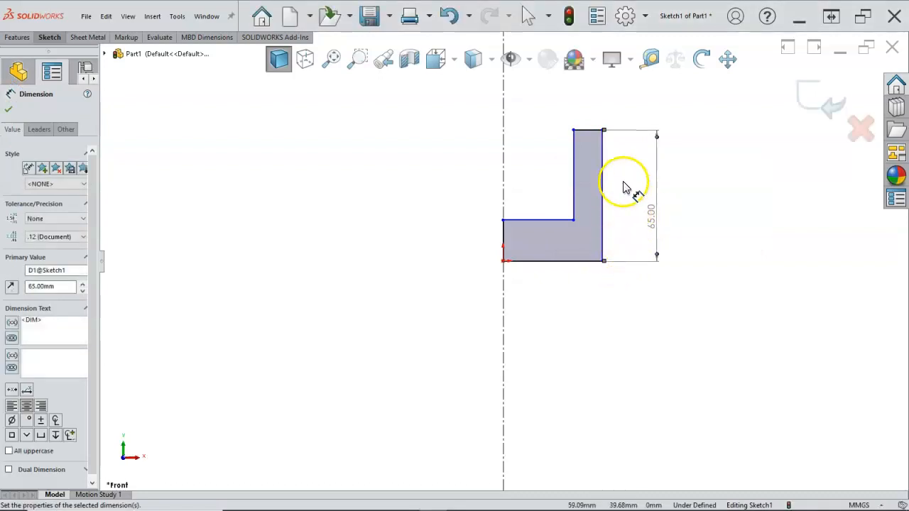
Dimension the outer vertical edge across the centerline as a 100 mm diameter
{"action": "left_click", "coordinate": [574, 189]}
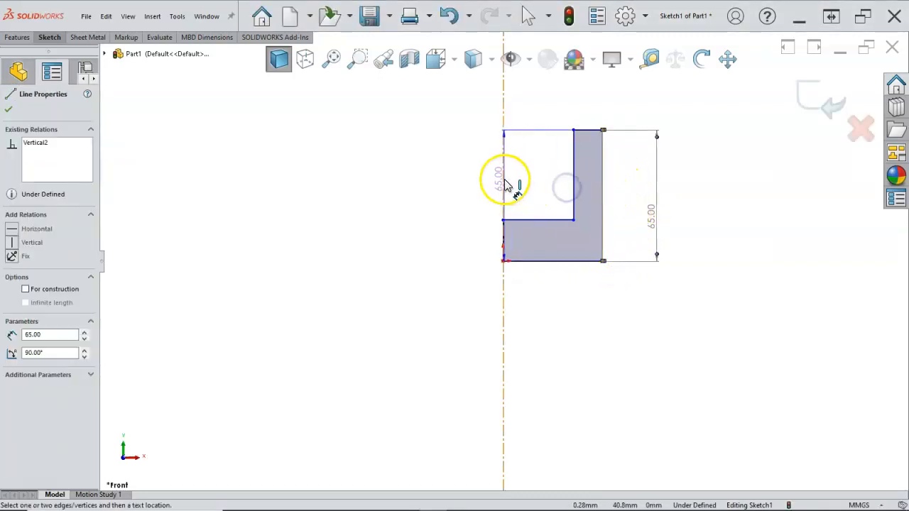
{"action": "left_click", "coordinate": [505, 186]}
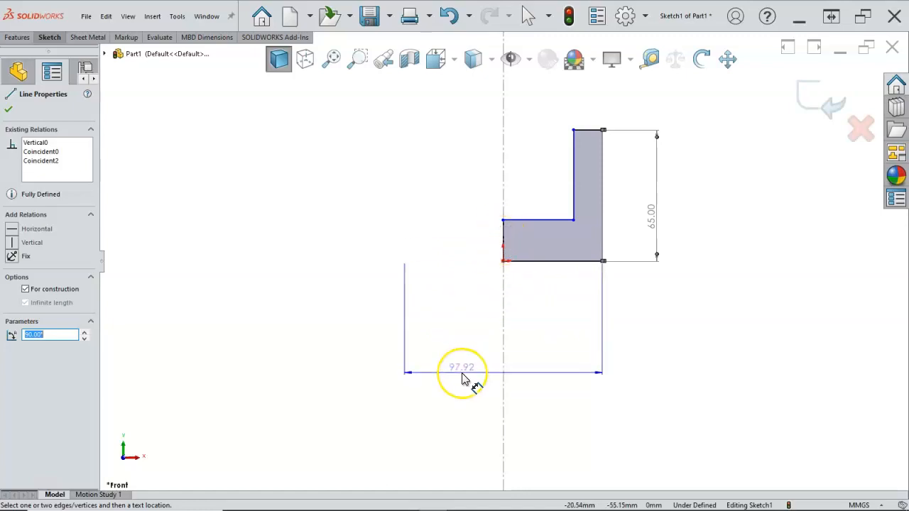
{"action": "left_click", "coordinate": [462, 379]}
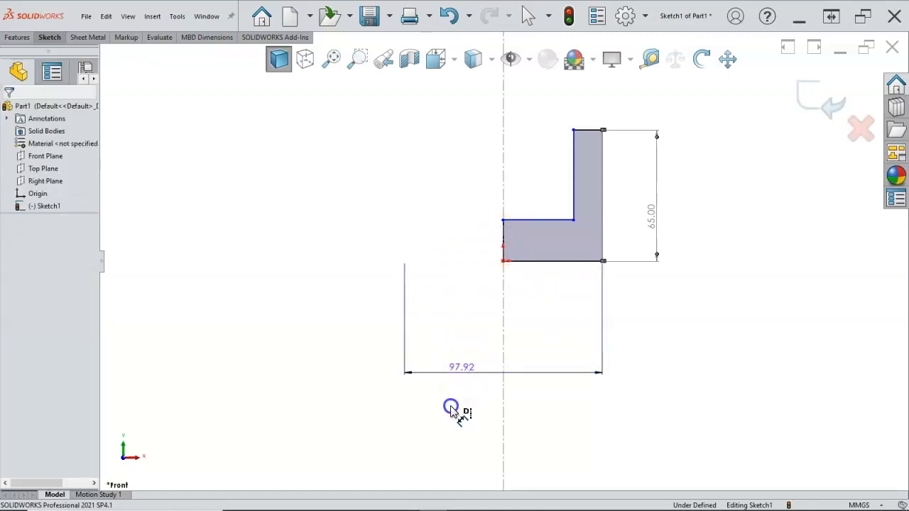
{"action": "type", "text": "1"}
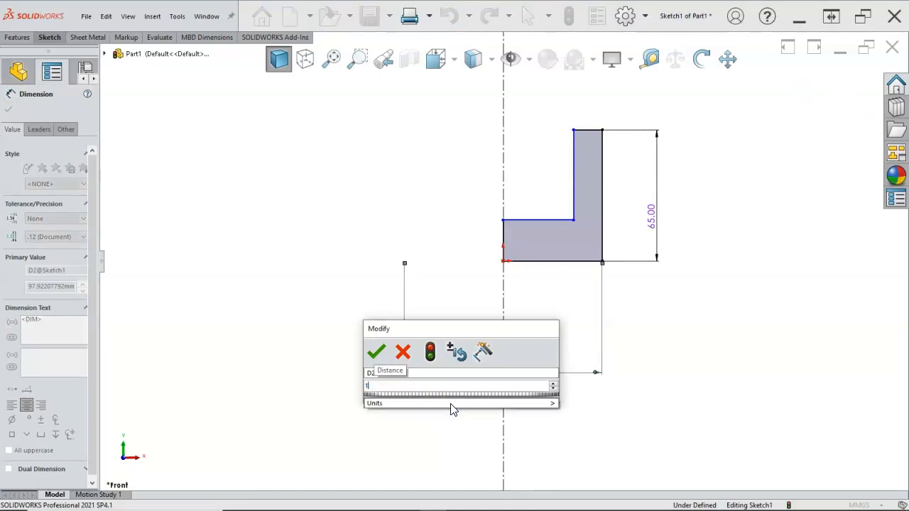
{"action": "type", "text": "00"}
{"action": "key", "text": "Return"}
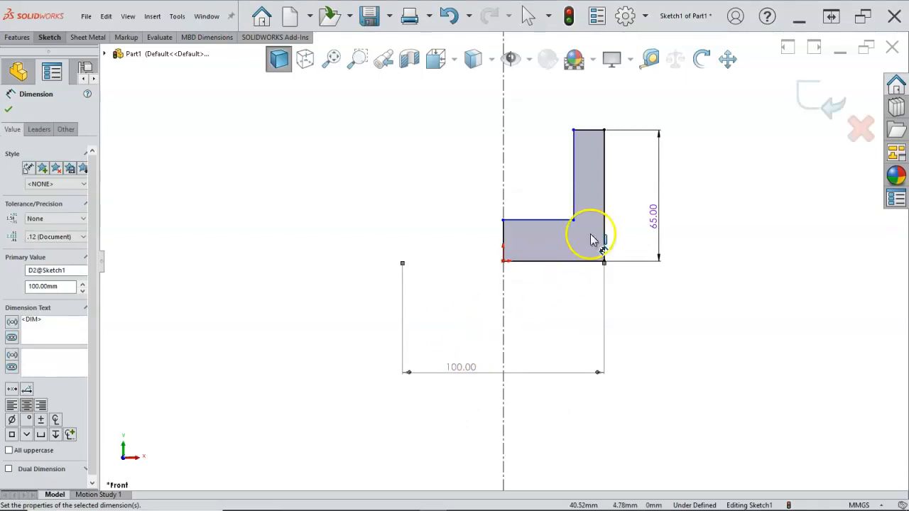
Dimension the inner vertical edge across the centerline as a 60 mm bore diameter
{"action": "left_click", "coordinate": [575, 186]}
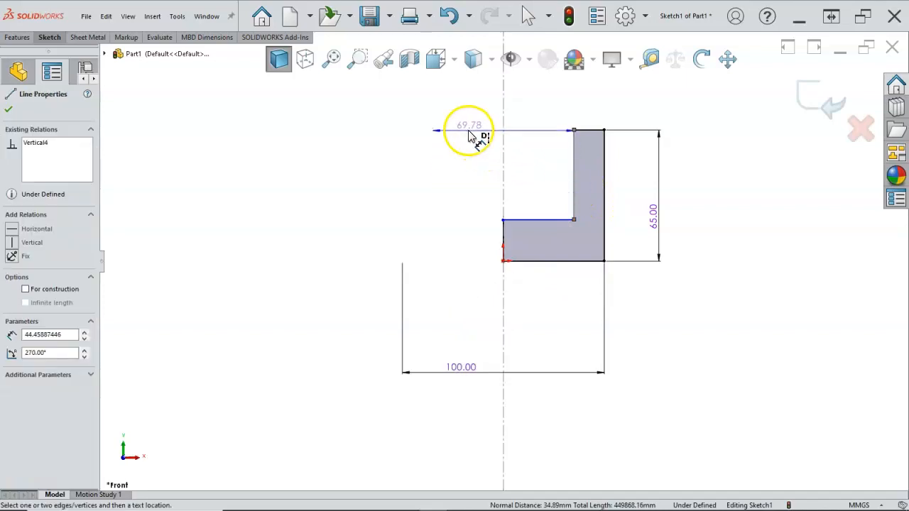
{"action": "left_click", "coordinate": [469, 134]}
{"action": "type", "text": "60"}
{"action": "key", "text": "Return"}
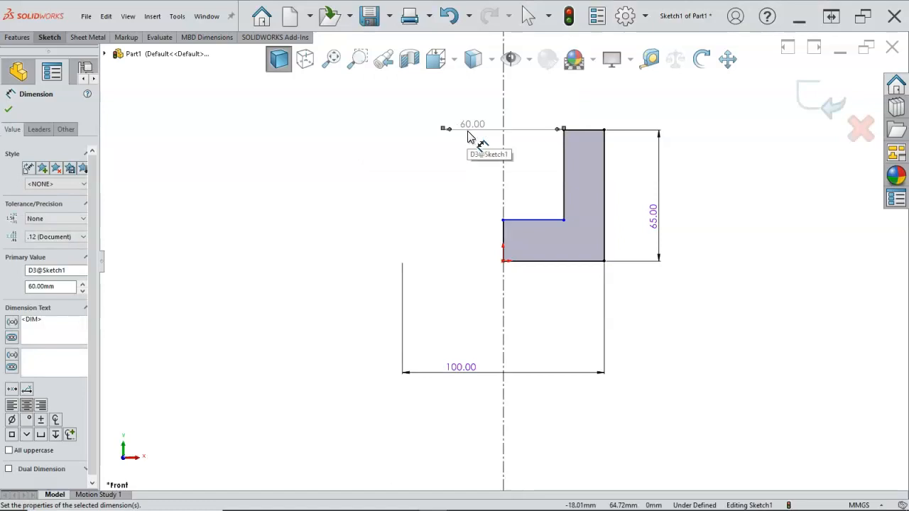
Dimension the short vertical edge on the centerline to give a 20 mm base thickness
{"action": "left_click_drag", "start_coordinate": [507, 236], "coordinate": [429, 255]}
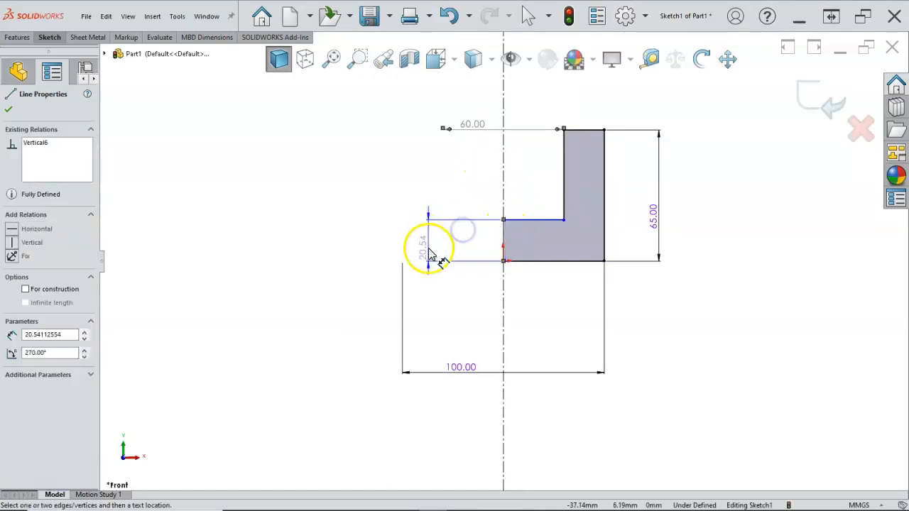
{"action": "left_click", "coordinate": [426, 249]}
{"action": "type", "text": "20"}
{"action": "key", "text": "Return"}
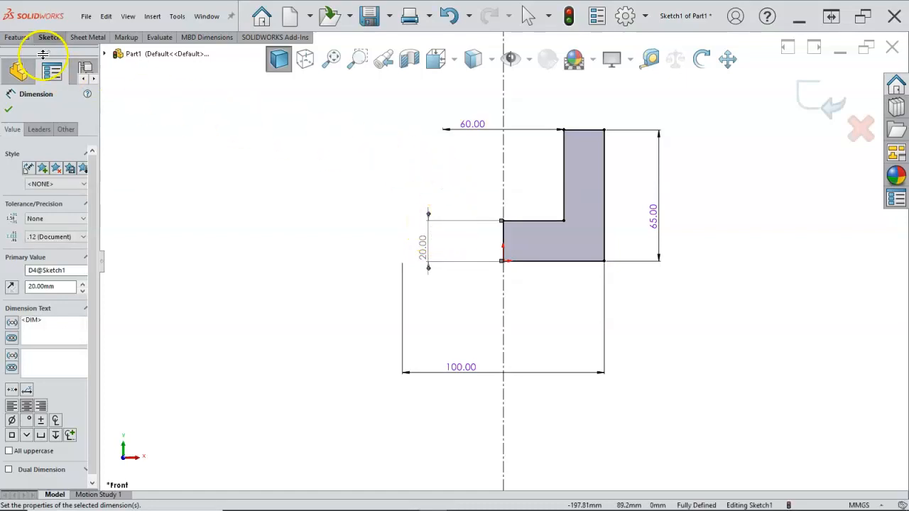
Revolve the profile 360 degrees around the vertical centerline into a solid cup
{"action": "left_click", "coordinate": [20, 37]}
{"action": "left_click", "coordinate": [55, 67]}
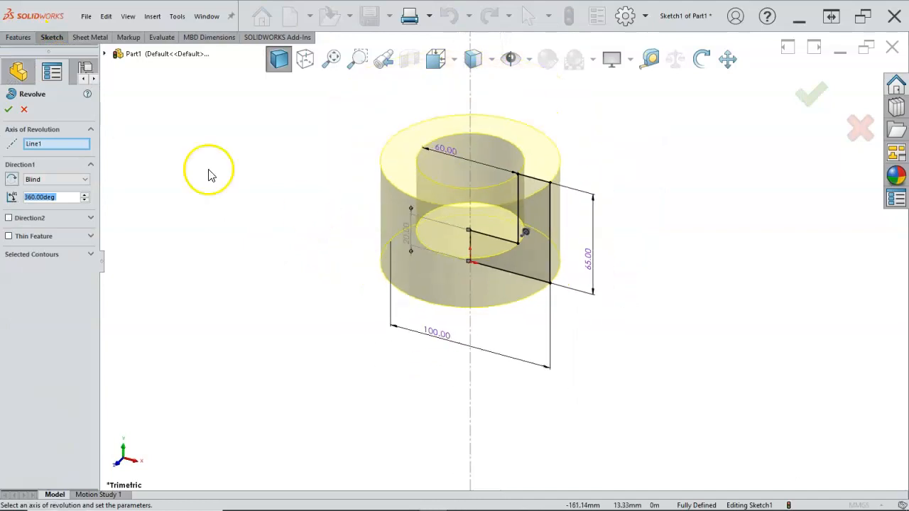
{"action": "left_click", "coordinate": [7, 111]}
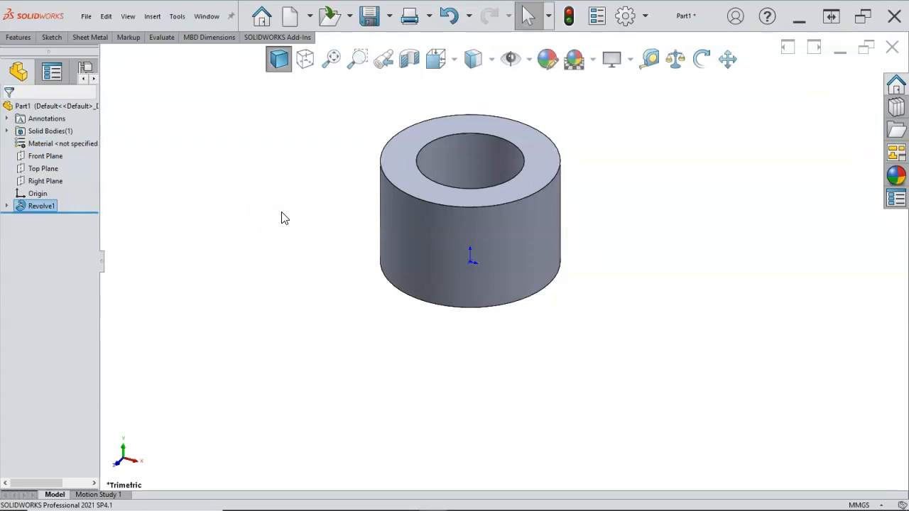
Start a Hole Wizard hole on the cylinder's flat underside and view that face straight on
{"action": "middle_click_drag", "start_coordinate": [412, 278], "coordinate": [450, 243]}
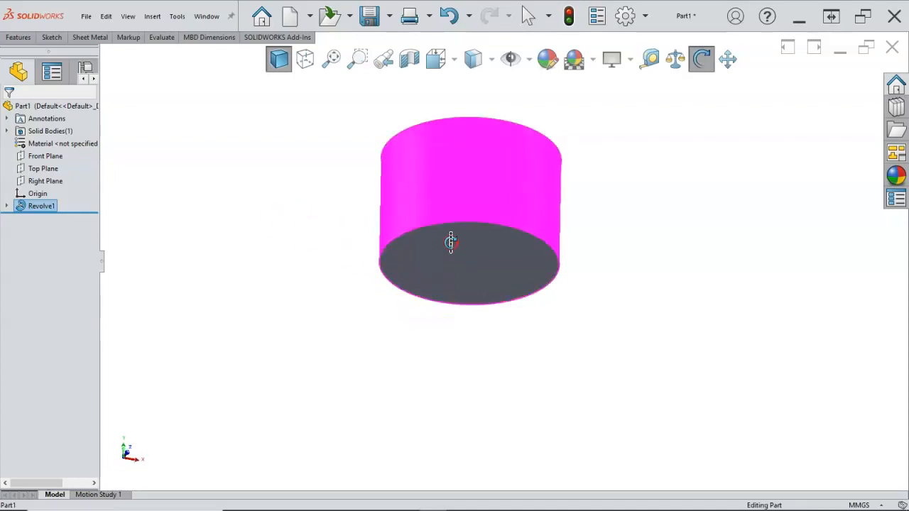
{"action": "left_click", "coordinate": [485, 268]}
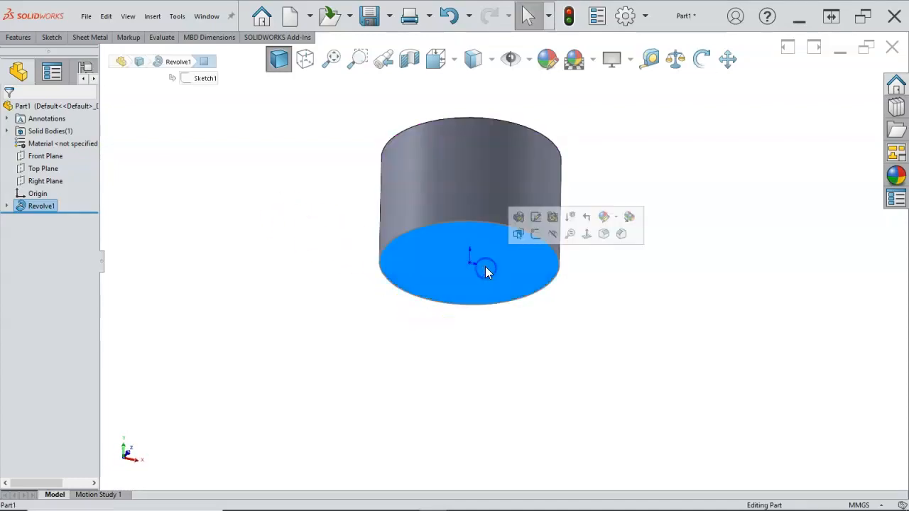
{"action": "key", "text": "s"}
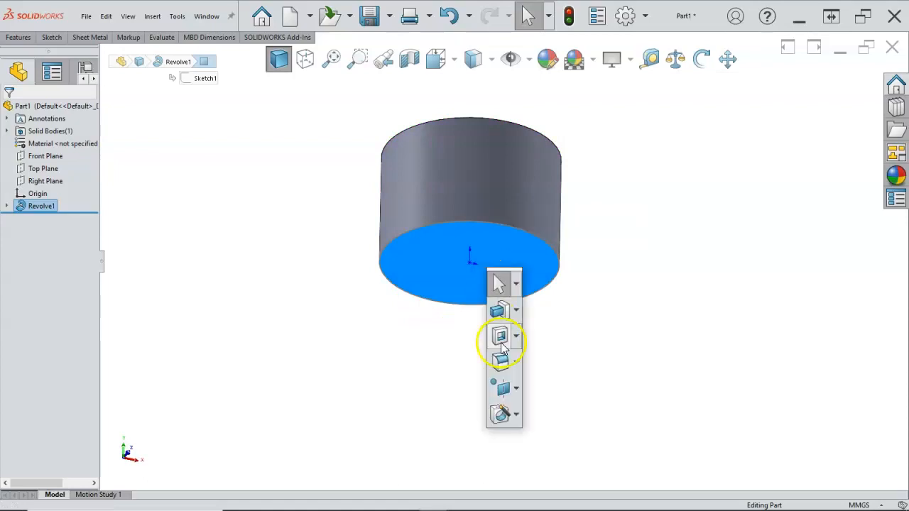
{"action": "left_click", "coordinate": [499, 415]}
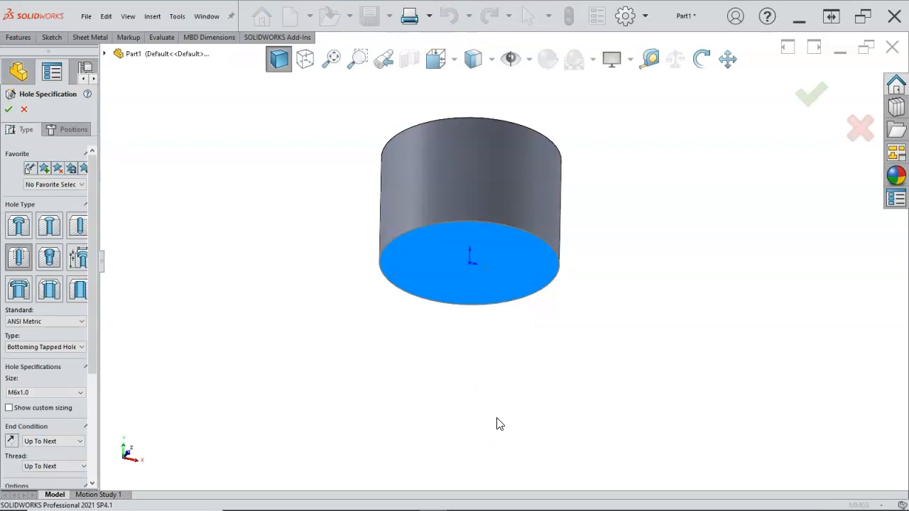
{"action": "key", "text": "ctrl+8"}
{"action": "scroll", "coordinate": [498, 395], "scroll_direction": "up", "scroll_amount": 1}
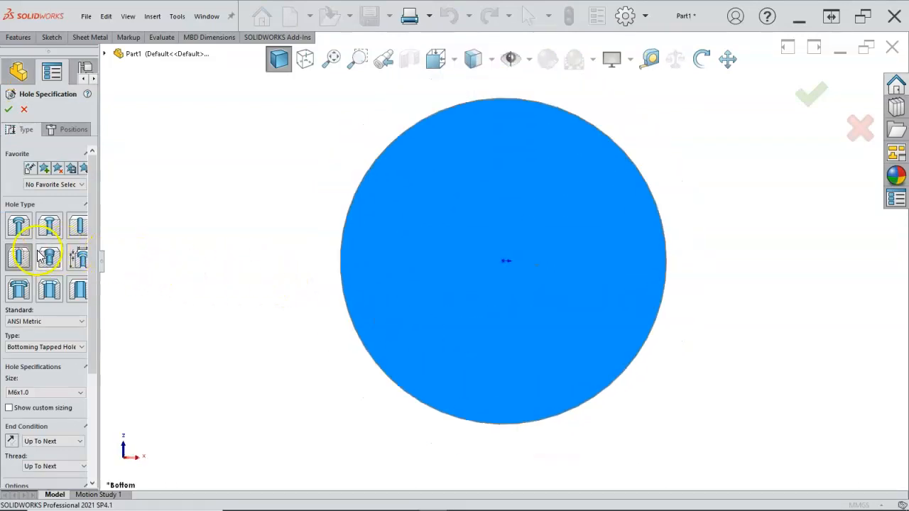
Keep the hole type as Bottoming Tapped Hole and set its size to M24x3.0
{"action": "left_click_drag", "start_coordinate": [100, 290], "coordinate": [153, 426]}
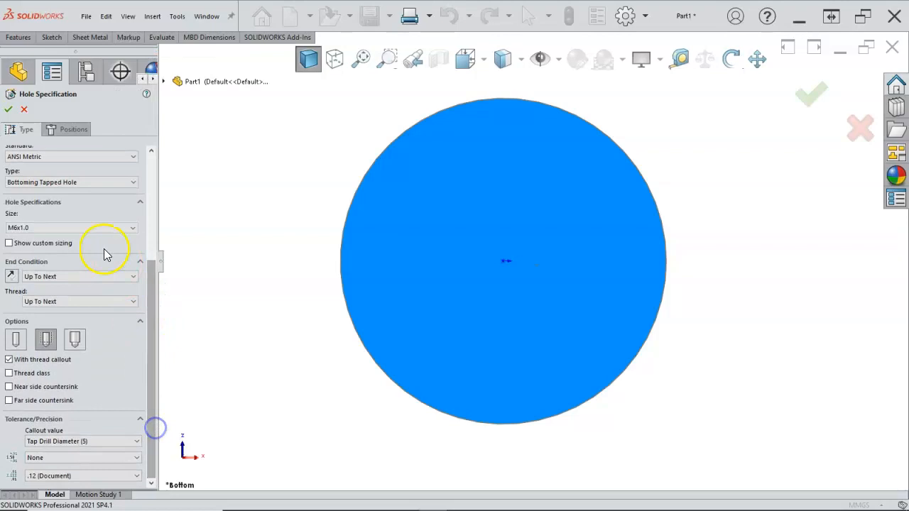
{"action": "left_click", "coordinate": [81, 182]}
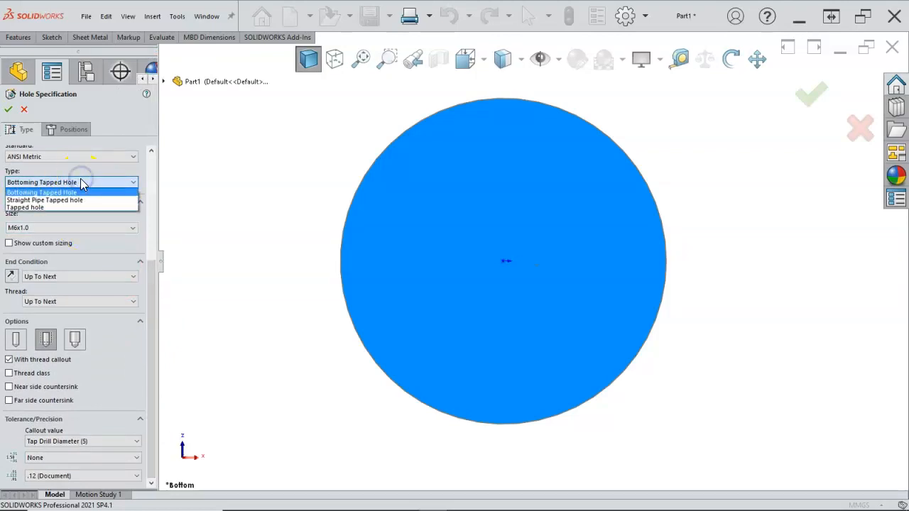
{"action": "left_click", "coordinate": [81, 183]}
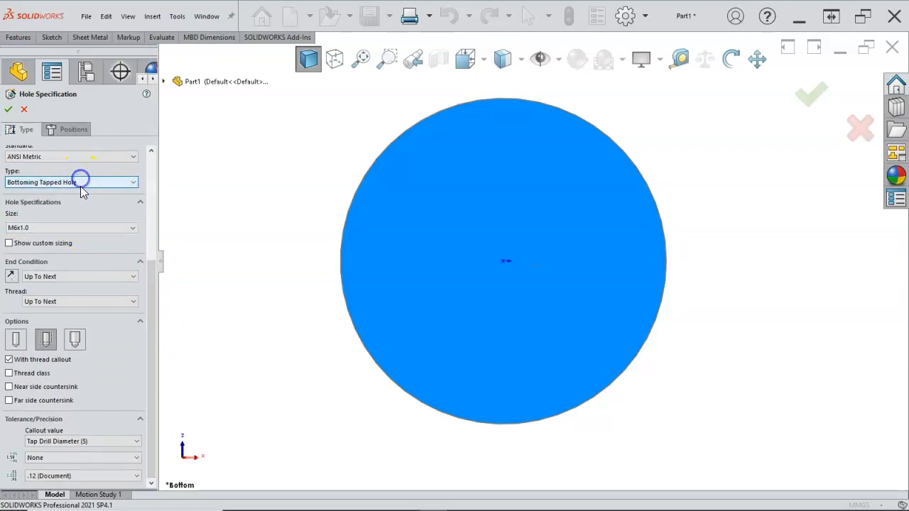
{"action": "left_click", "coordinate": [95, 228]}
{"action": "scroll", "coordinate": [81, 294], "scroll_direction": "down", "scroll_amount": 5}
{"action": "scroll", "coordinate": [81, 295], "scroll_direction": "down", "scroll_amount": 1}
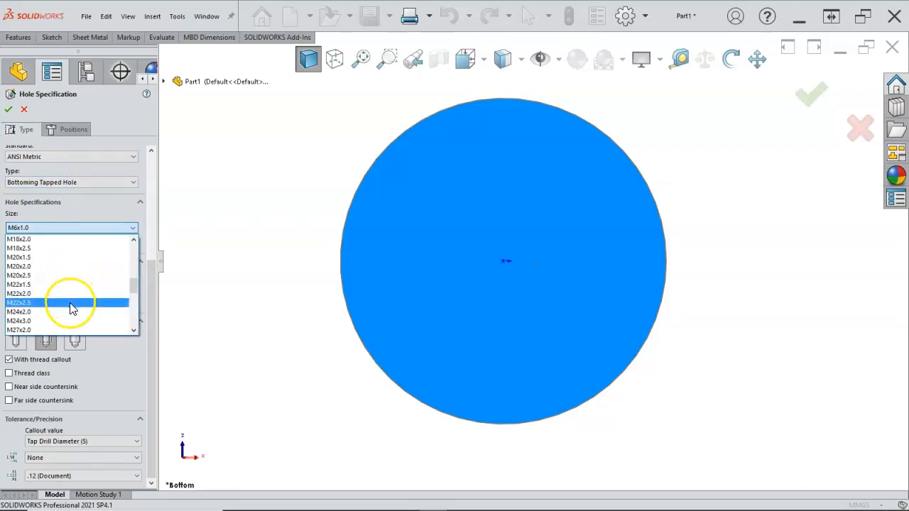
{"action": "scroll", "coordinate": [64, 304], "scroll_direction": "down", "scroll_amount": 1}
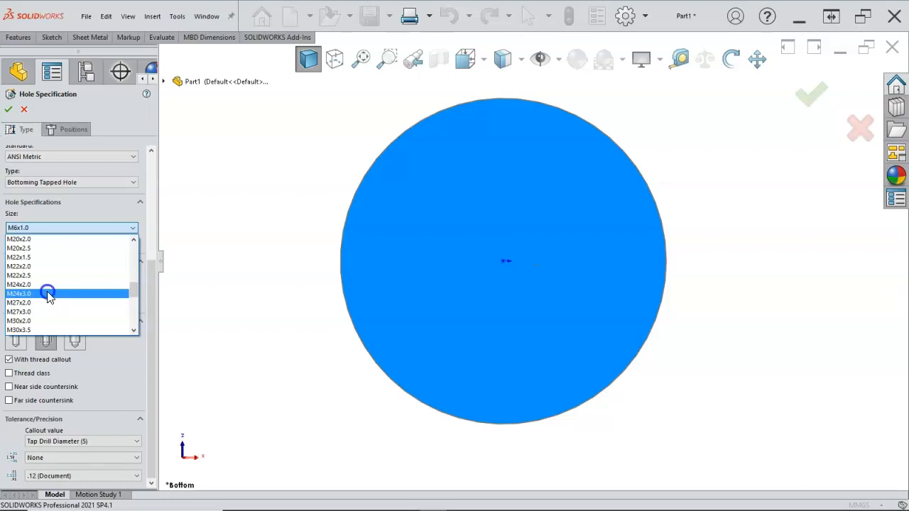
{"action": "left_click", "coordinate": [47, 293]}
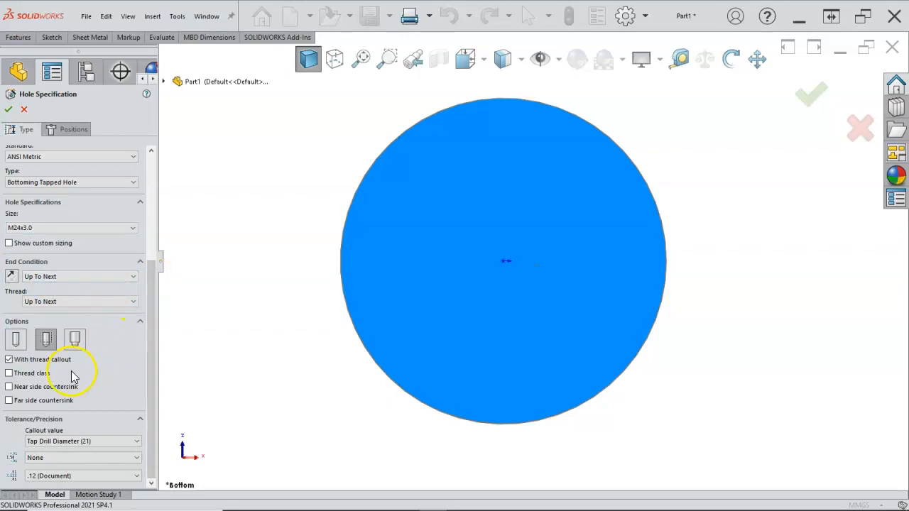
{"action": "left_click", "coordinate": [9, 374]}
{"action": "left_click", "coordinate": [122, 376]}
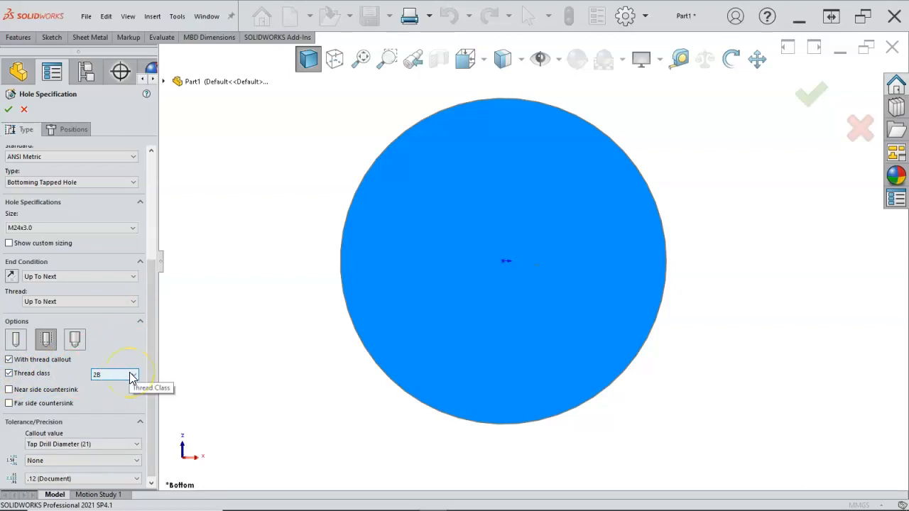
{"action": "left_click", "coordinate": [136, 377]}
{"action": "left_click", "coordinate": [135, 374]}
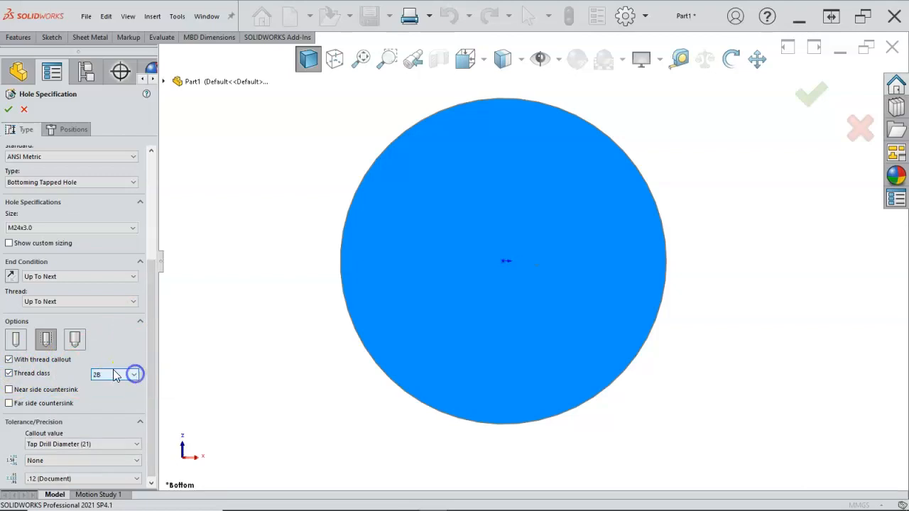
{"action": "left_click", "coordinate": [10, 374]}
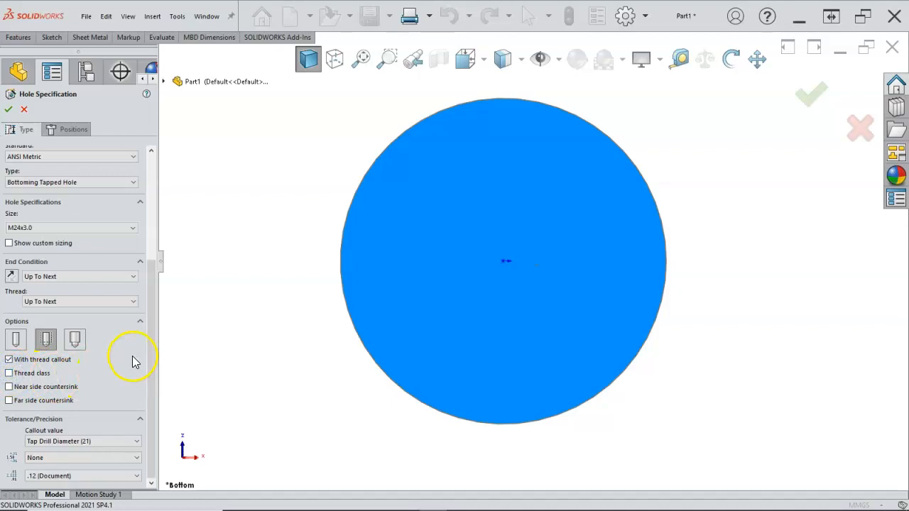
Place the M24x3.0 tapped hole at the origin in the centre of the bottom face and complete the hole
{"action": "left_click_drag", "start_coordinate": [150, 381], "coordinate": [158, 229]}
{"action": "left_click", "coordinate": [63, 130]}
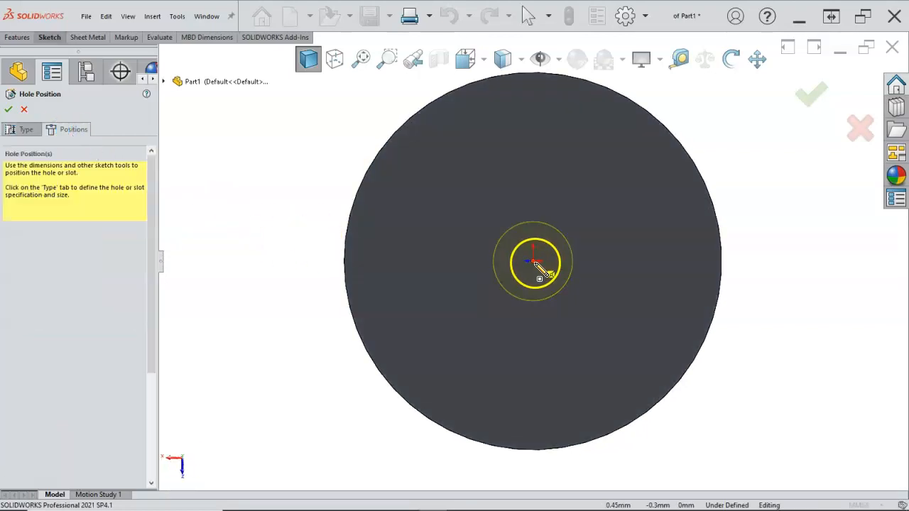
{"action": "left_click", "coordinate": [534, 263]}
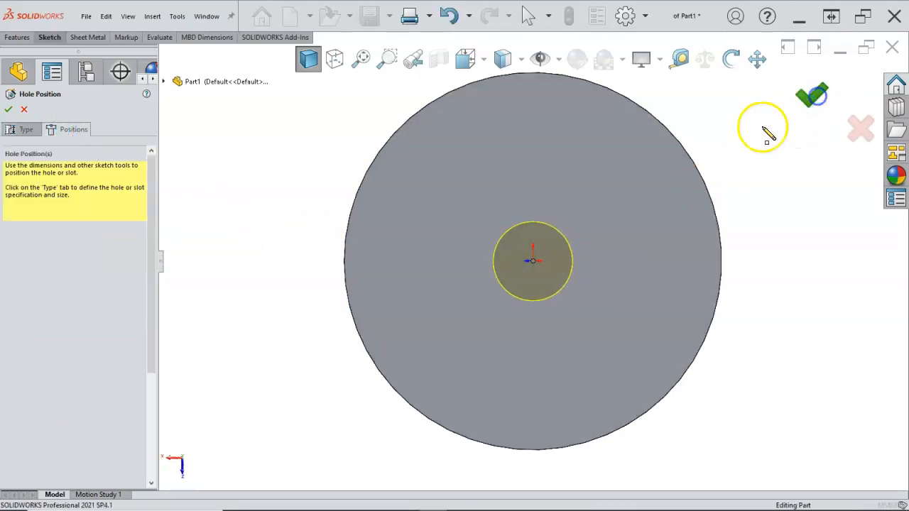
{"action": "left_click", "coordinate": [762, 134]}
Start a Hole Wizard hole on the cup's upper ring-shaped face and view that face straight on
{"action": "key", "text": "ctrl+7"}
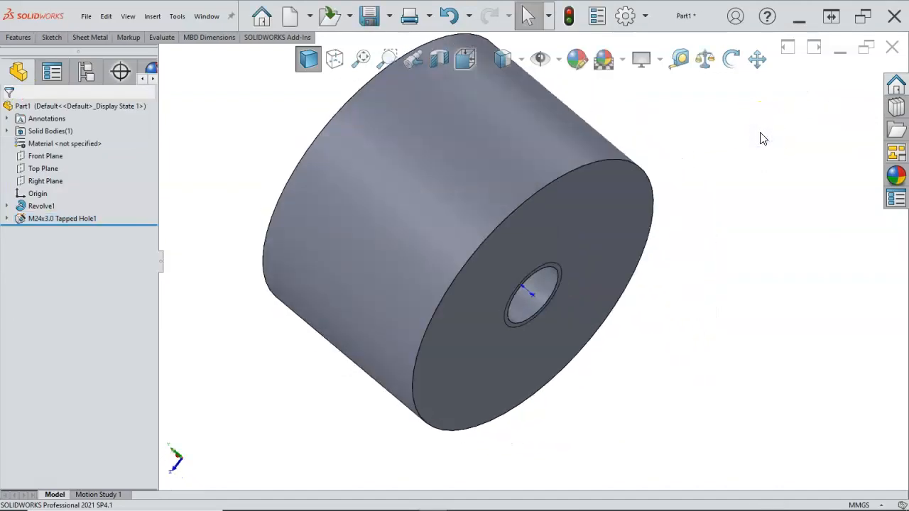
{"action": "left_click", "coordinate": [611, 147]}
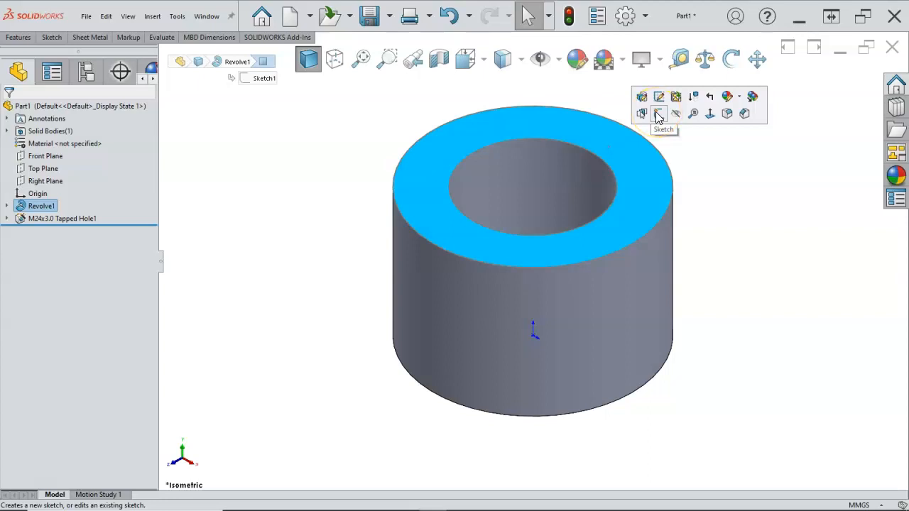
{"action": "key", "text": "s"}
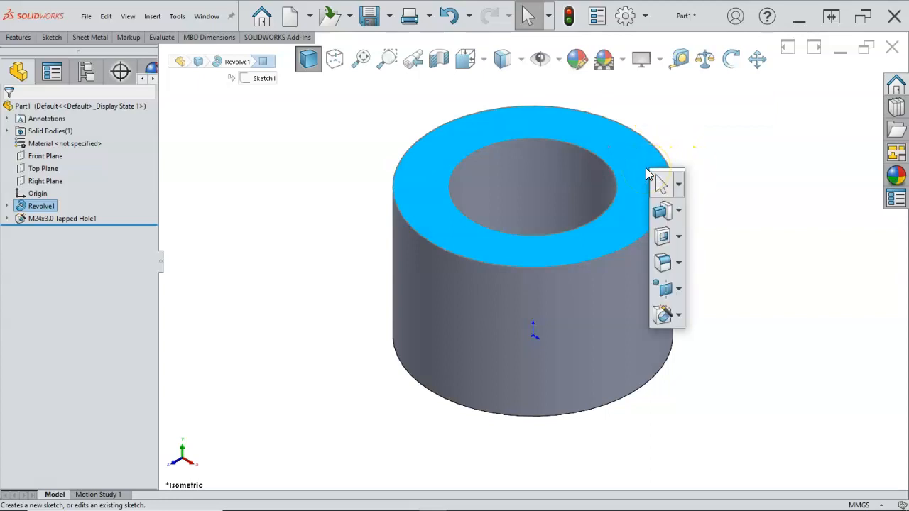
{"action": "left_click", "coordinate": [663, 314]}
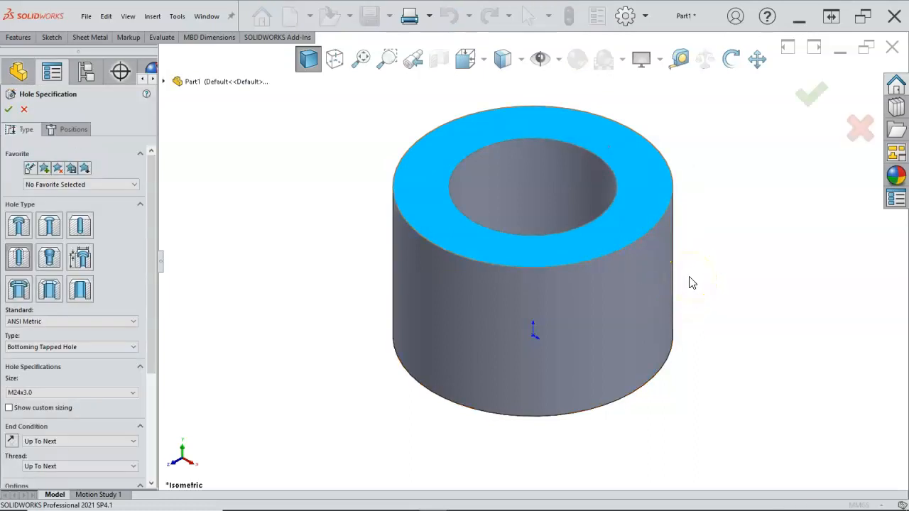
{"action": "key", "text": "ctrl+5"}
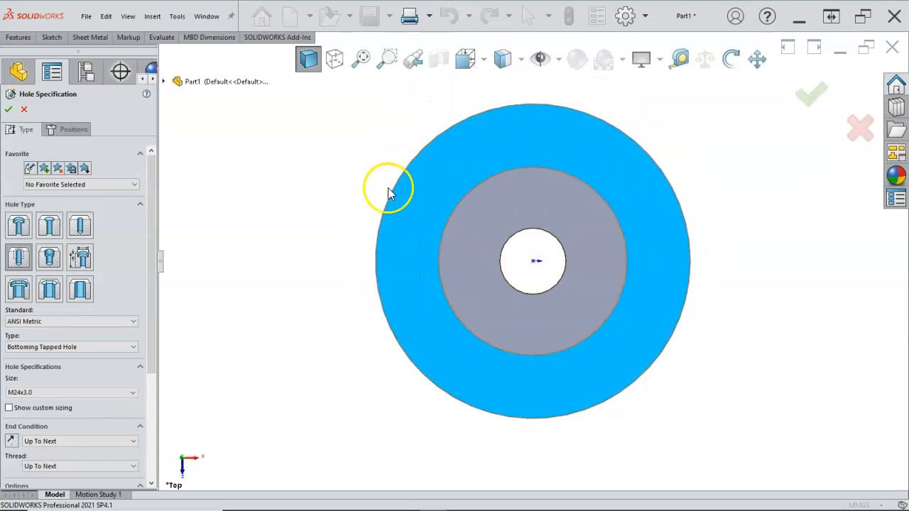
Set the size of the rim face's bottoming tapped hole to M8x1.25
{"action": "left_click", "coordinate": [95, 395]}
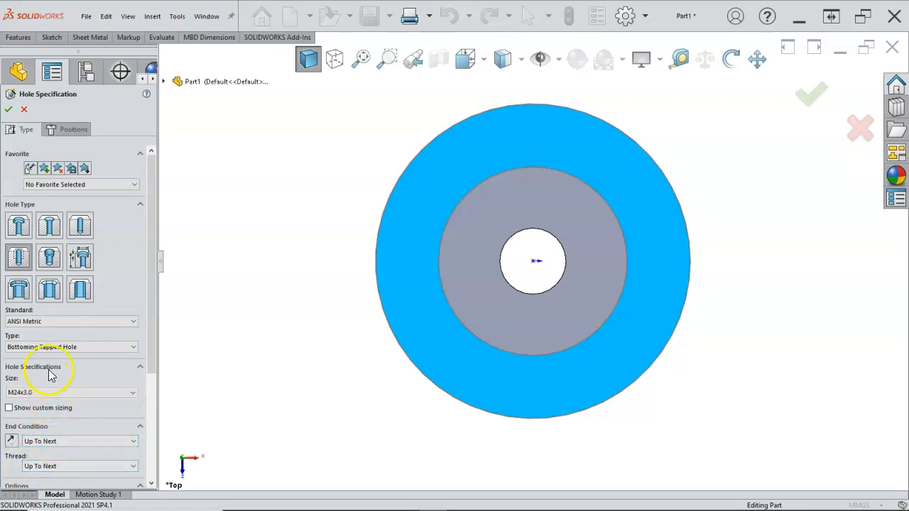
{"action": "left_click", "coordinate": [50, 393]}
{"action": "scroll", "coordinate": [53, 412], "scroll_direction": "up", "scroll_amount": 2}
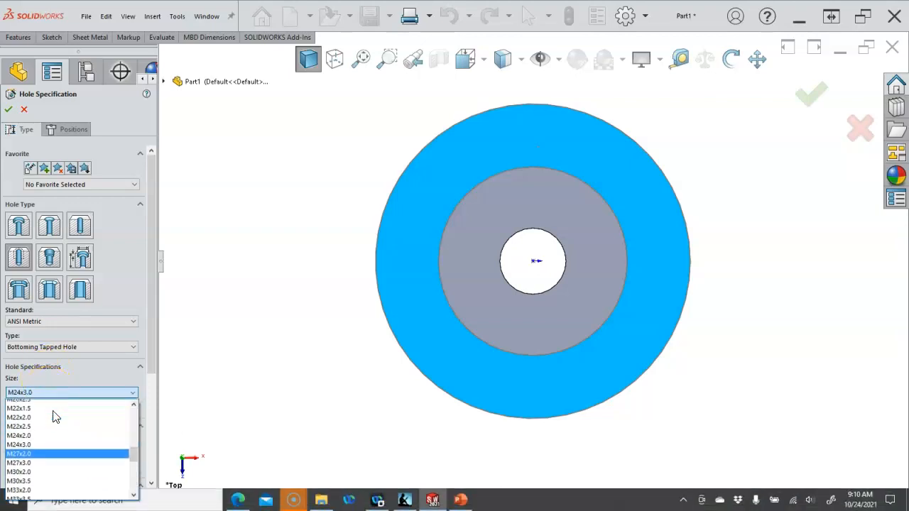
{"action": "scroll", "coordinate": [55, 417], "scroll_direction": "up", "scroll_amount": 1}
{"action": "scroll", "coordinate": [55, 417], "scroll_direction": "up", "scroll_amount": 4}
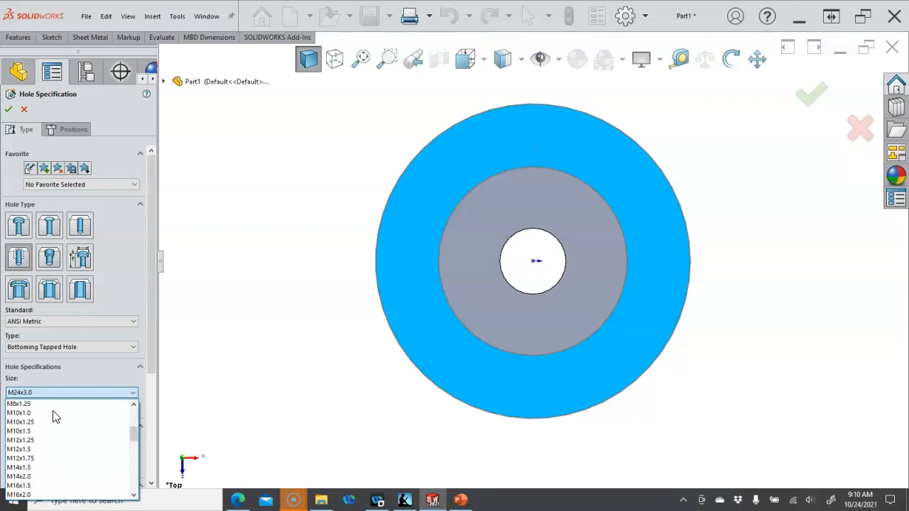
{"action": "left_click", "coordinate": [49, 405]}
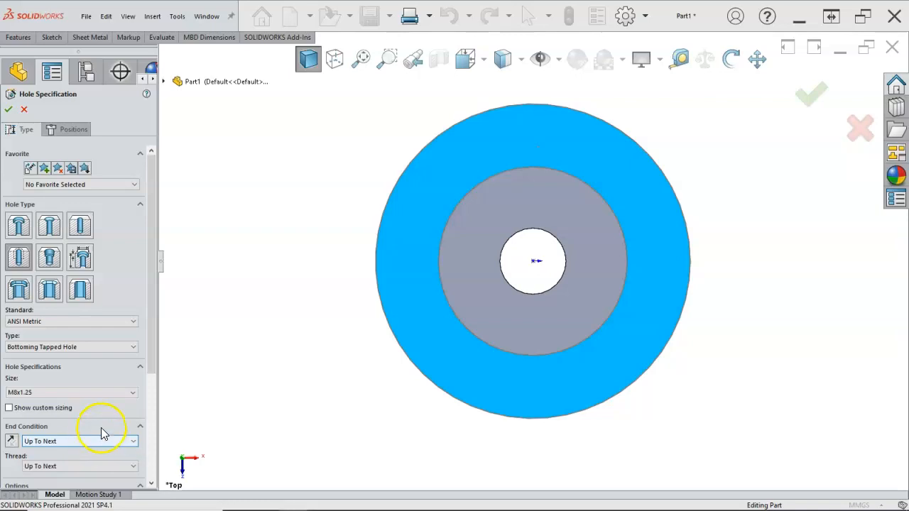
{"action": "left_click", "coordinate": [133, 393]}
{"action": "left_click", "coordinate": [130, 402]}
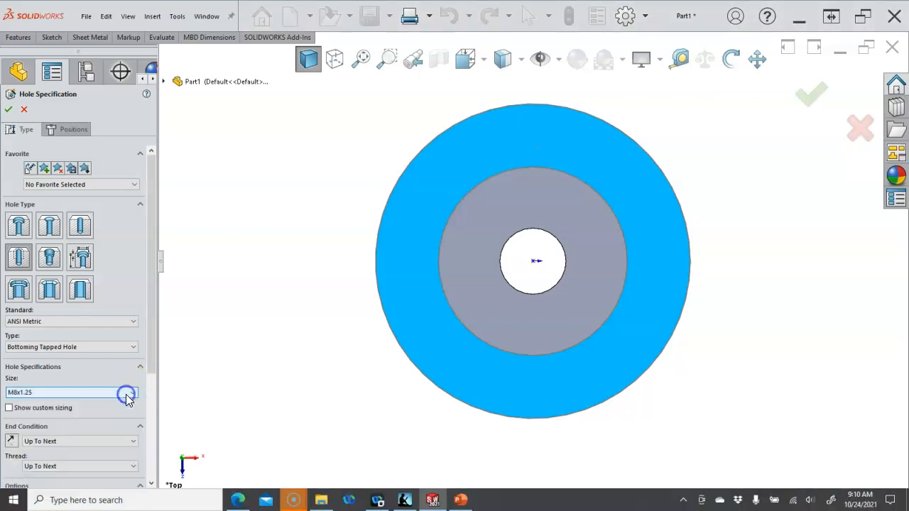
Set the M8 hole's end condition to Blind with a 17 mm hole depth measured up to the shoulder
{"action": "scroll", "coordinate": [115, 413], "scroll_direction": "down", "scroll_amount": 5}
{"action": "left_click", "coordinate": [107, 277]}
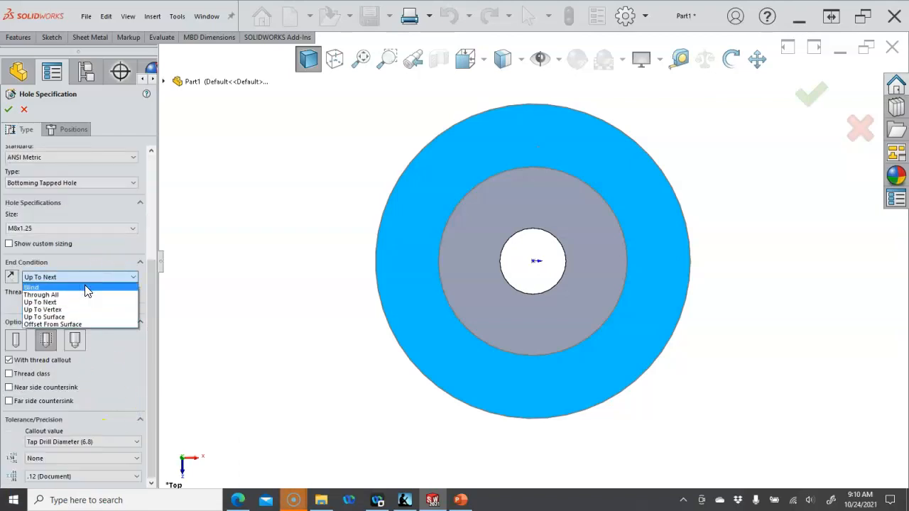
{"action": "left_click", "coordinate": [86, 288]}
{"action": "double_click", "coordinate": [80, 290]}
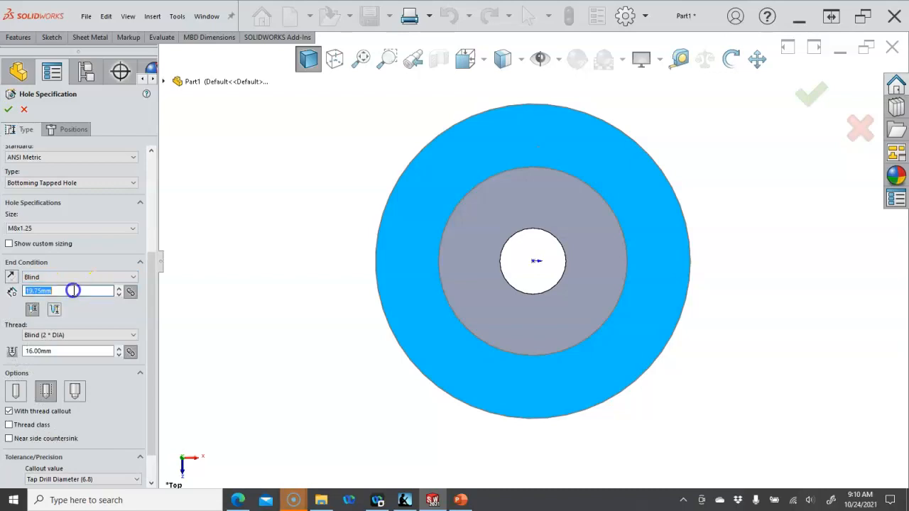
{"action": "type", "text": "17"}
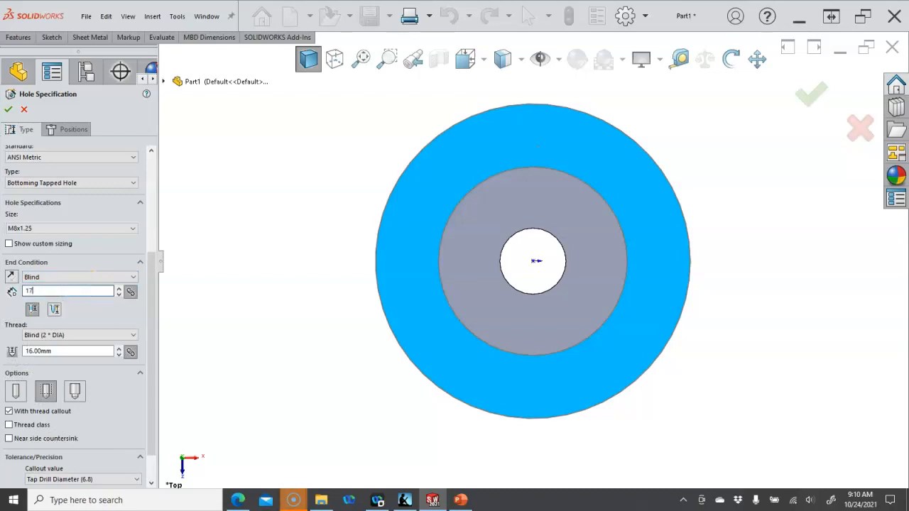
{"action": "key", "text": "Return"}
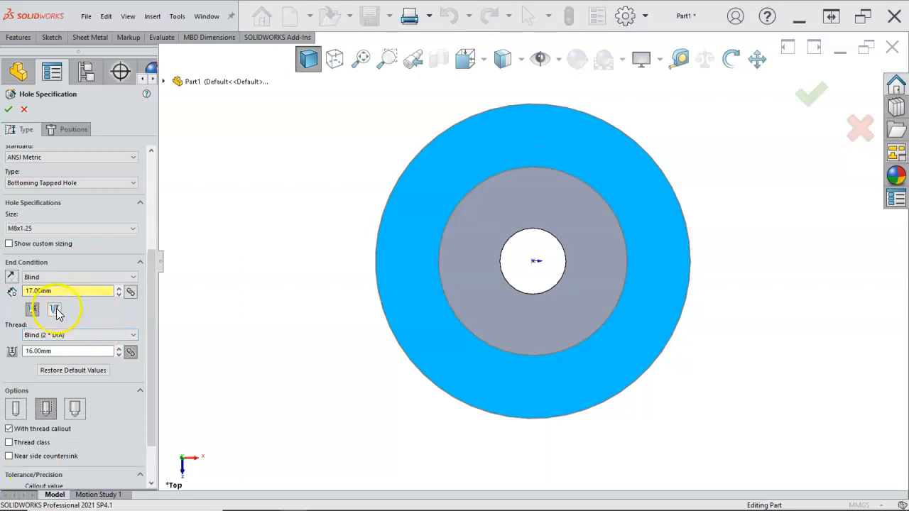
{"action": "left_click", "coordinate": [31, 313]}
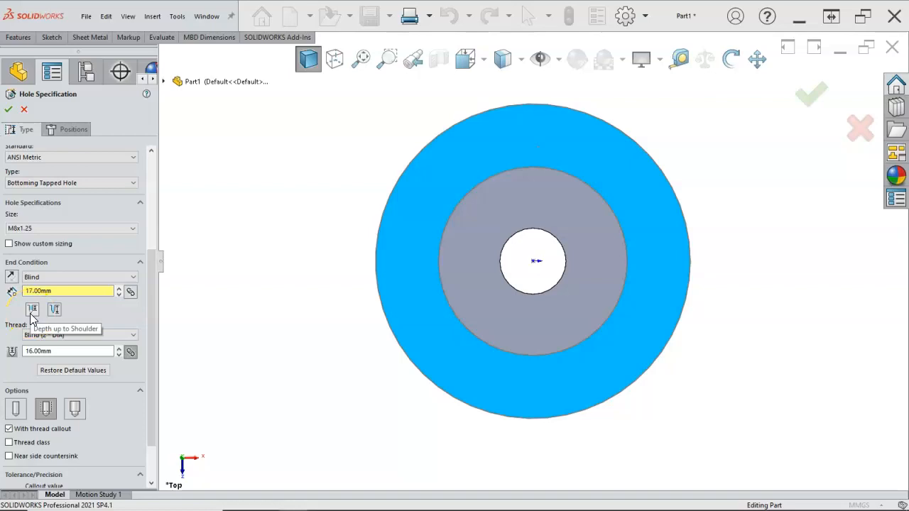
{"action": "left_click", "coordinate": [148, 326]}
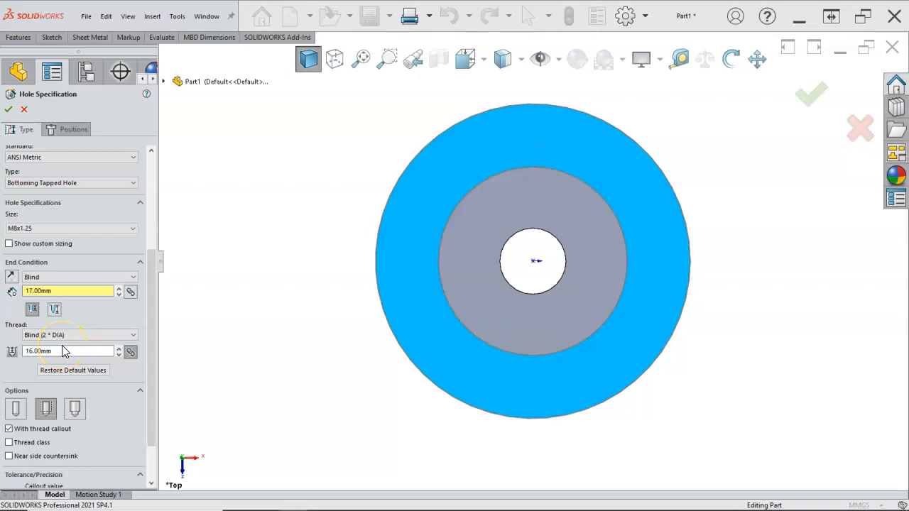
{"action": "left_click", "coordinate": [147, 355]}
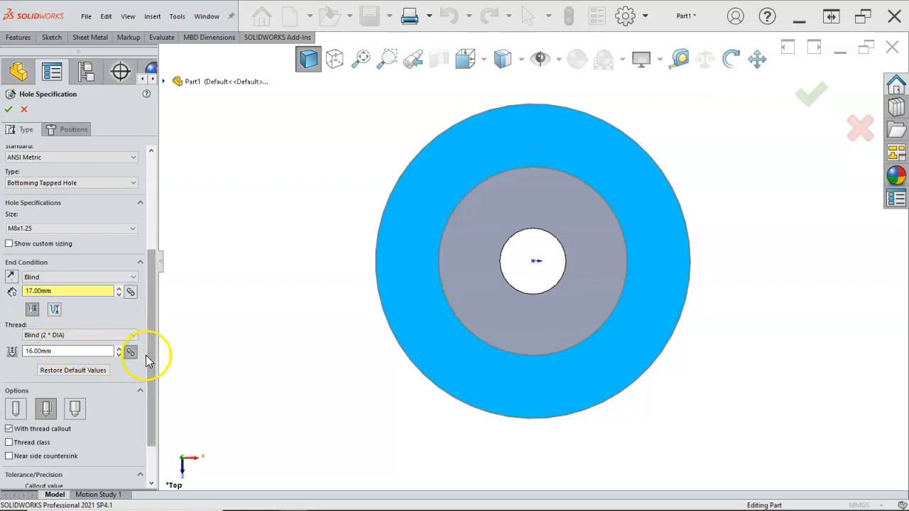
Set the M8 hole's blind depth to 19 mm and its thread depth to 17 mm
{"action": "left_click_drag", "start_coordinate": [152, 354], "coordinate": [152, 361]}
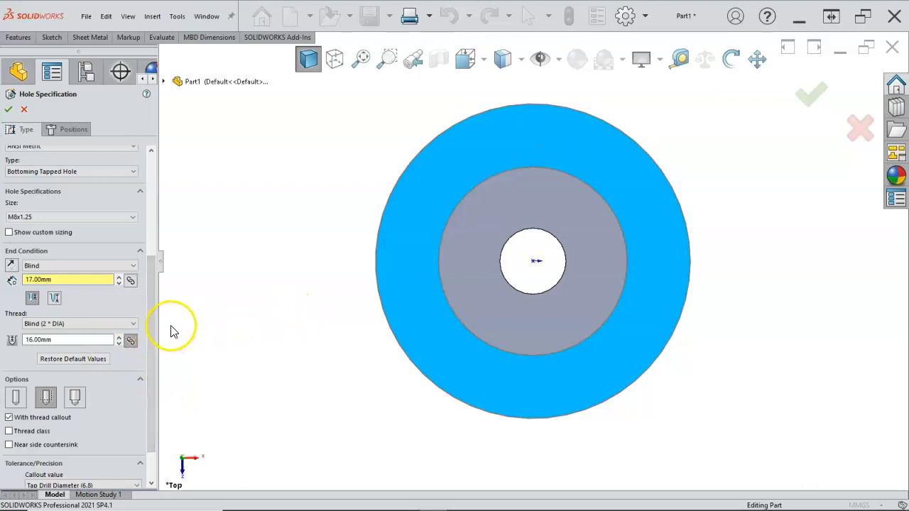
{"action": "double_click", "coordinate": [70, 280]}
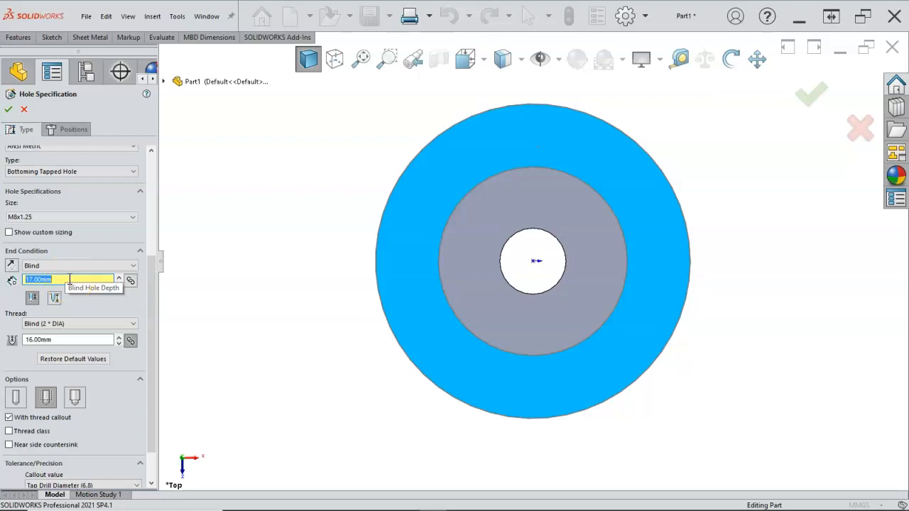
{"action": "type", "text": "19"}
{"action": "double_click", "coordinate": [49, 340]}
{"action": "type", "text": "1"}
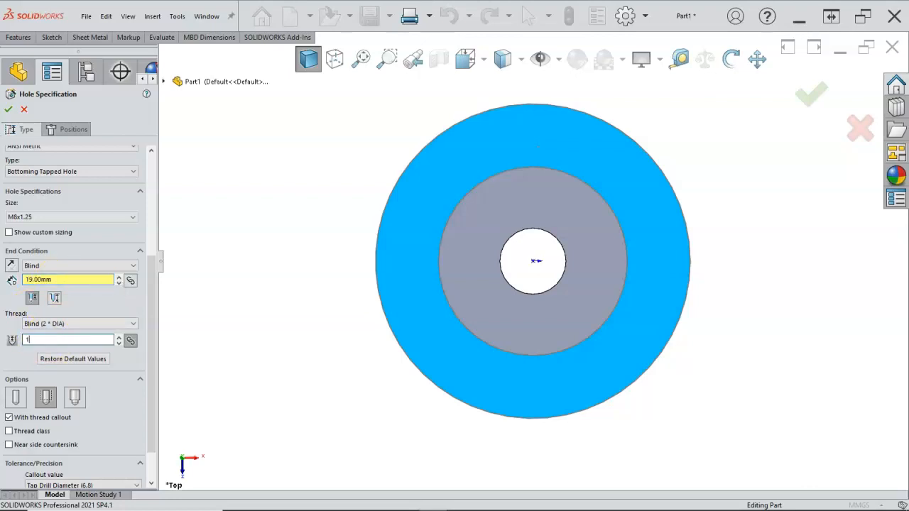
{"action": "type", "text": "7"}
{"action": "key", "text": "Return"}
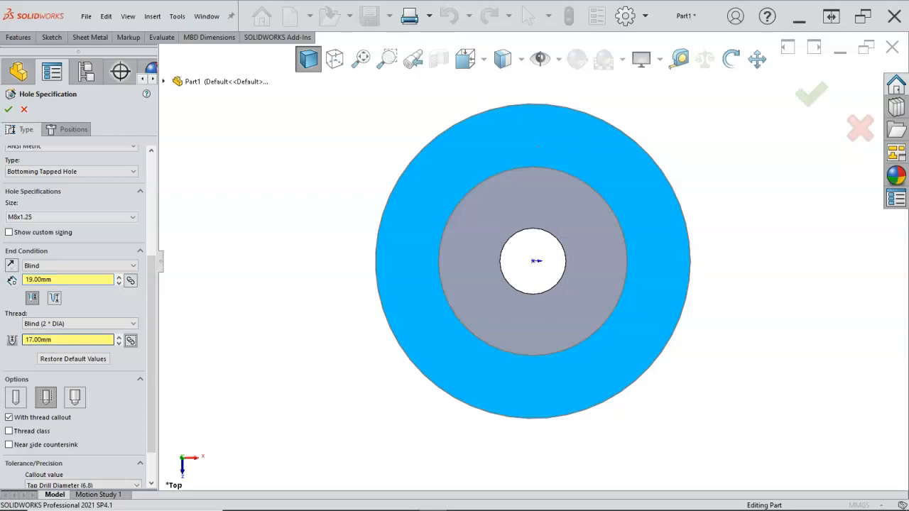
Place one M8 hole centre on the ring face, vertically aligned about 40 mm above the origin, and end point placement
{"action": "left_click", "coordinate": [73, 131]}
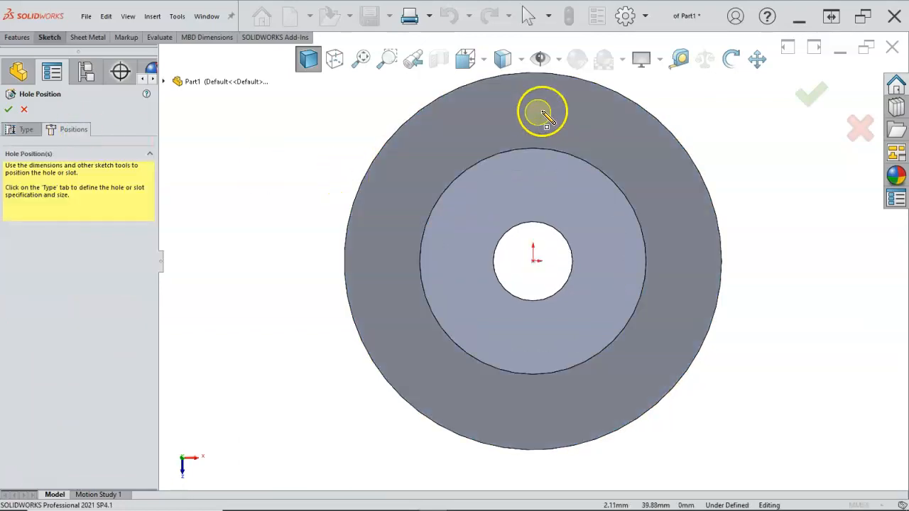
{"action": "left_click", "coordinate": [533, 112]}
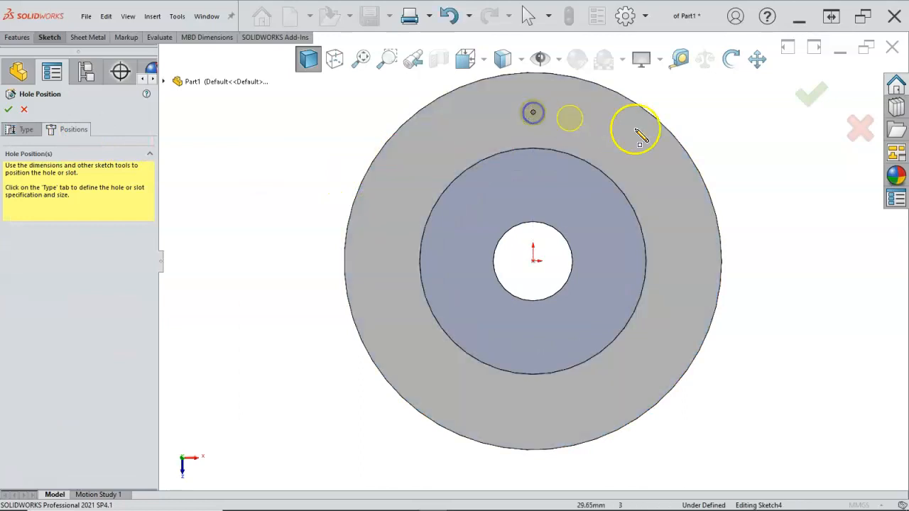
{"action": "right_click", "coordinate": [684, 117]}
{"action": "left_click", "coordinate": [706, 119]}
{"action": "key", "text": "z"}
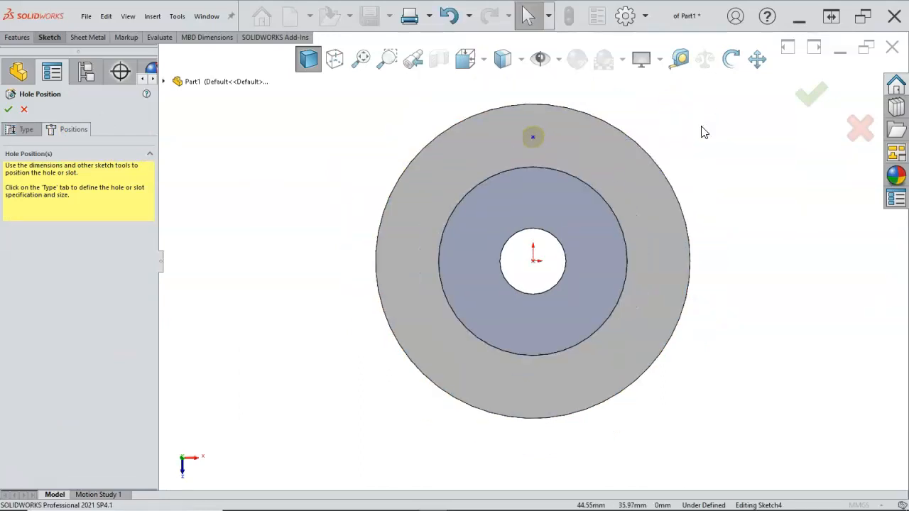
Sketch a construction circle with a radius of about 39.4 mm, centred on the origin and passing through the M8 hole point
{"action": "scroll", "coordinate": [702, 133], "scroll_direction": "down", "scroll_amount": 1}
{"action": "key", "text": "z"}
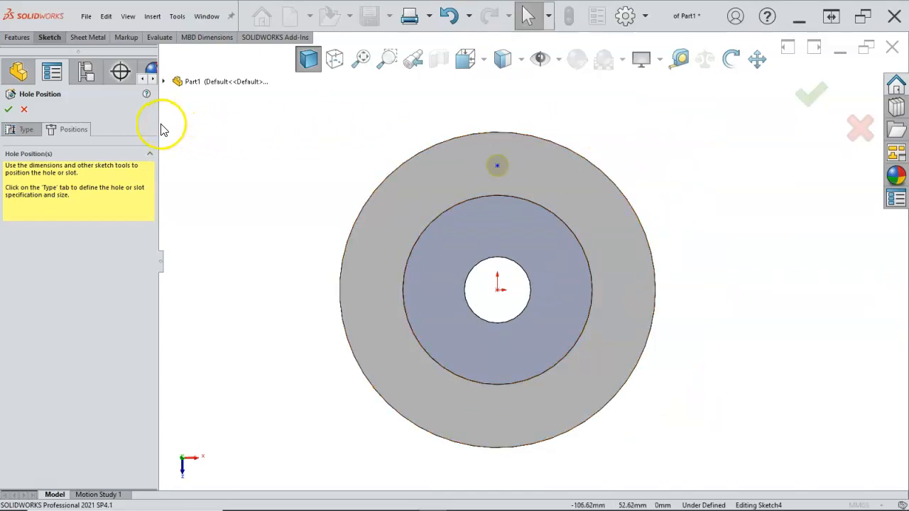
{"action": "left_click_drag", "start_coordinate": [158, 125], "coordinate": [187, 126]}
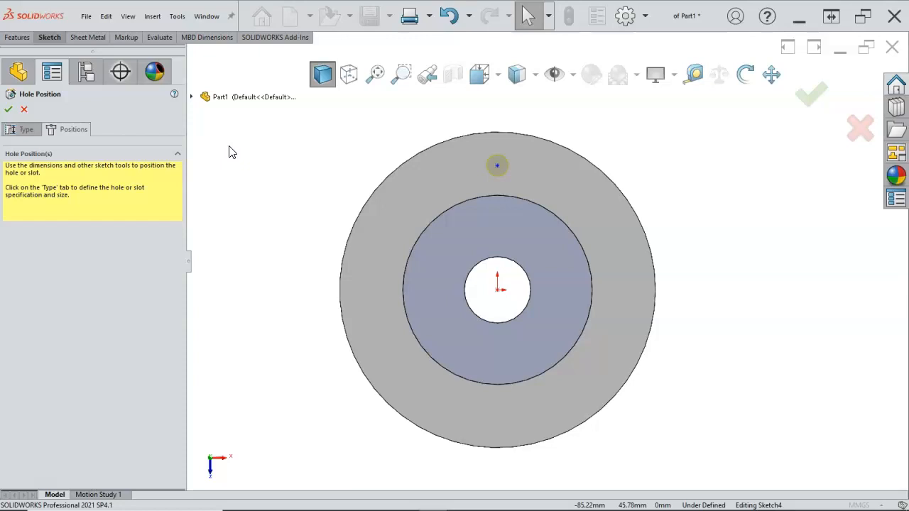
{"action": "right_click", "coordinate": [294, 175]}
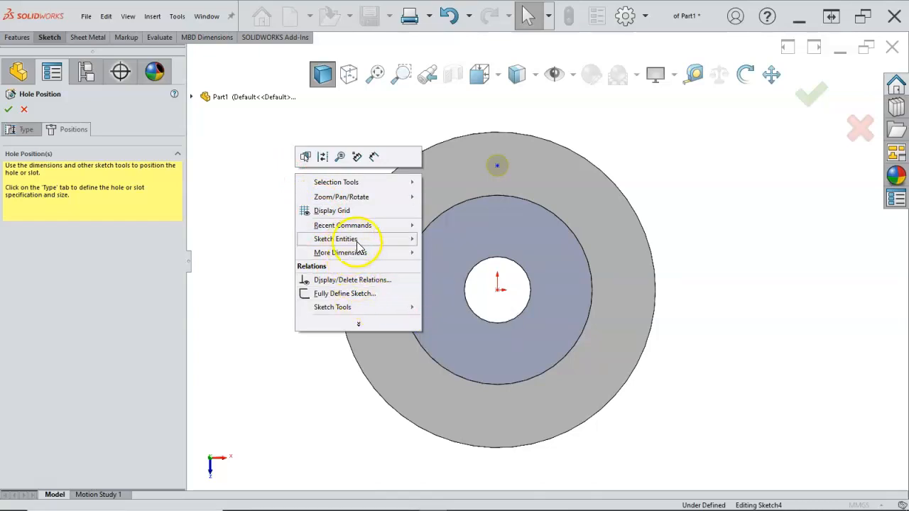
{"action": "mouse_move", "coordinate": [411, 240]}
{"action": "left_click", "coordinate": [432, 293]}
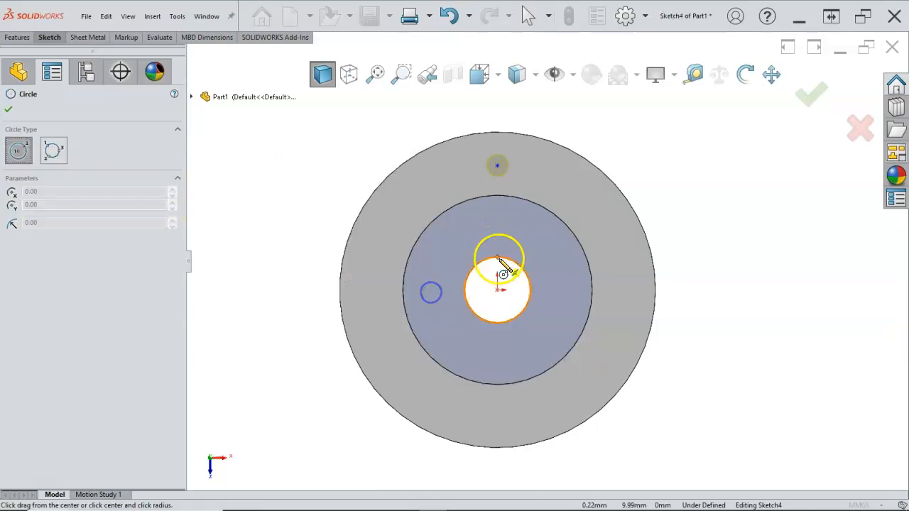
{"action": "left_click", "coordinate": [499, 288]}
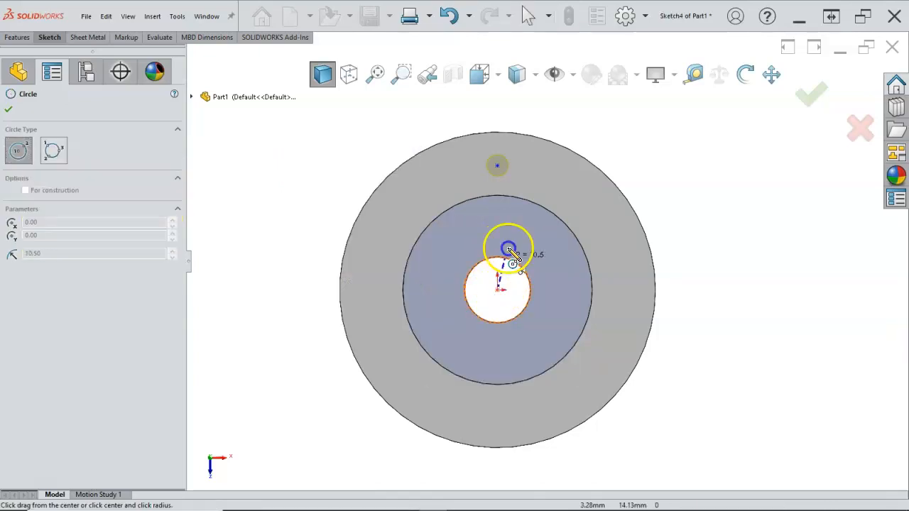
{"action": "left_click", "coordinate": [499, 169]}
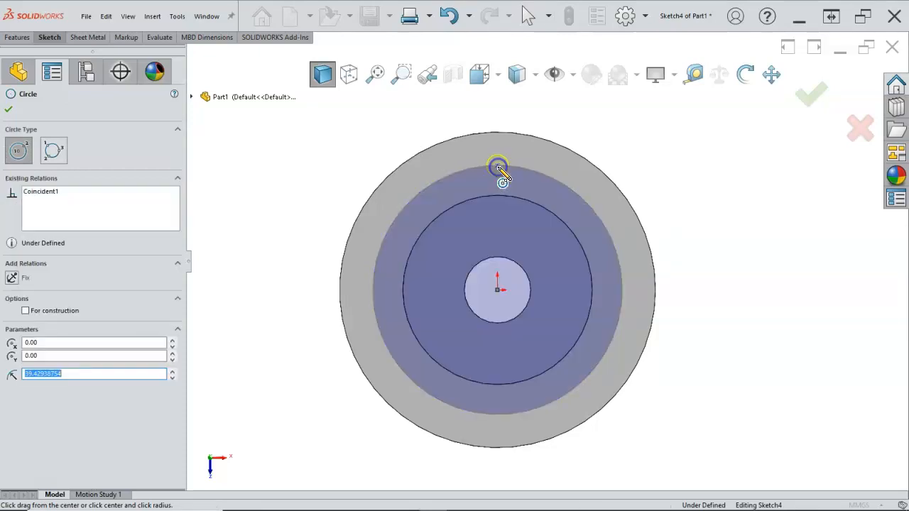
{"action": "left_click", "coordinate": [26, 312]}
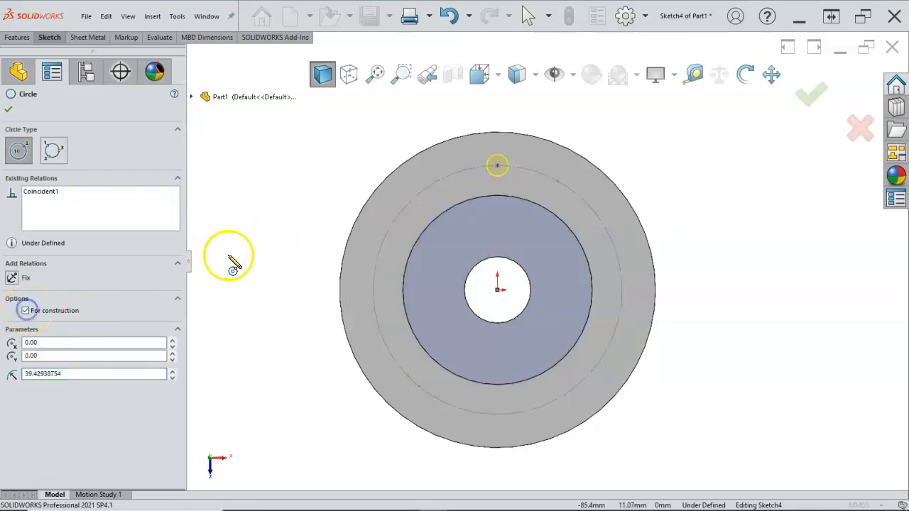
{"action": "right_click", "coordinate": [248, 204]}
{"action": "left_click", "coordinate": [273, 209]}
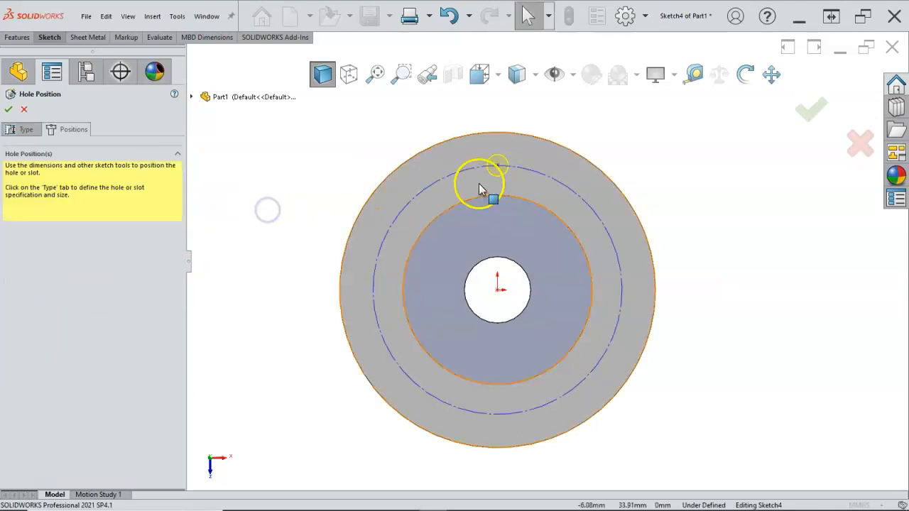
Dimension the construction circle's diameter as 75 mm and end dimensioning
{"action": "right_click", "coordinate": [651, 138]}
{"action": "left_click", "coordinate": [725, 124]}
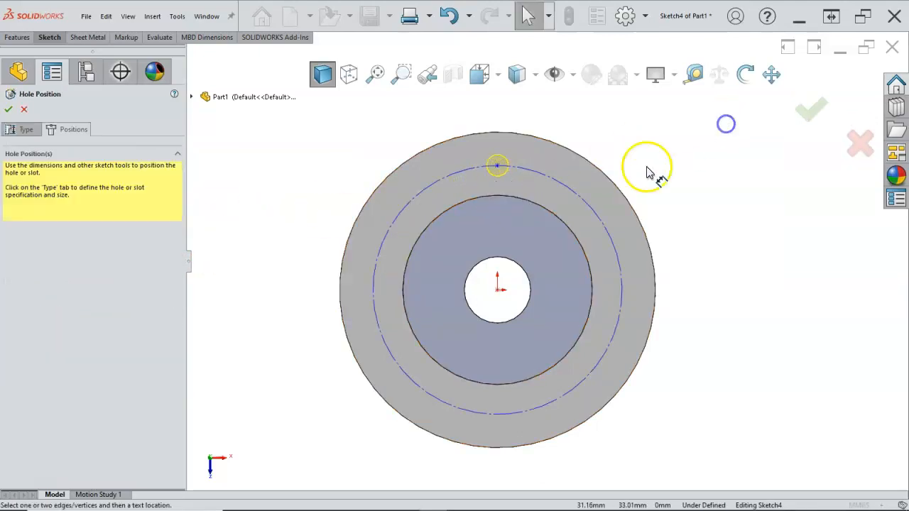
{"action": "left_click", "coordinate": [578, 197]}
{"action": "left_click", "coordinate": [658, 140]}
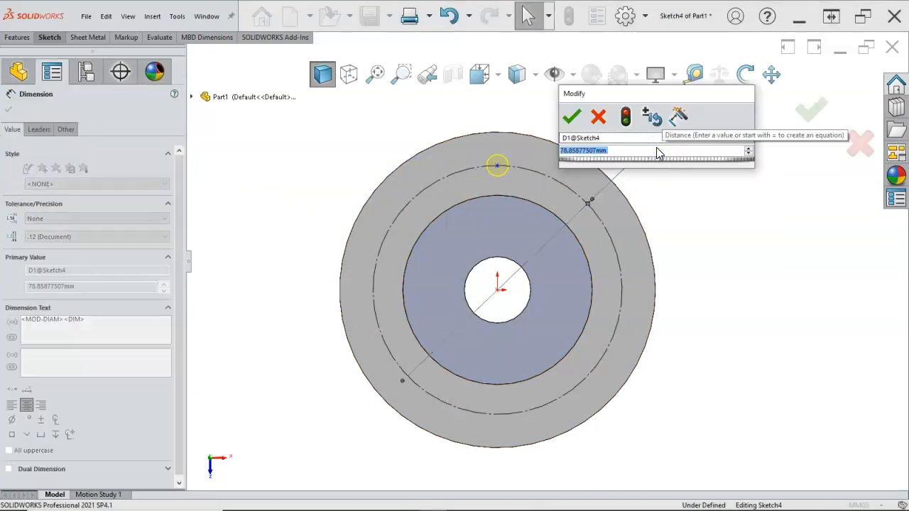
{"action": "type", "text": "75"}
{"action": "key", "text": "Return"}
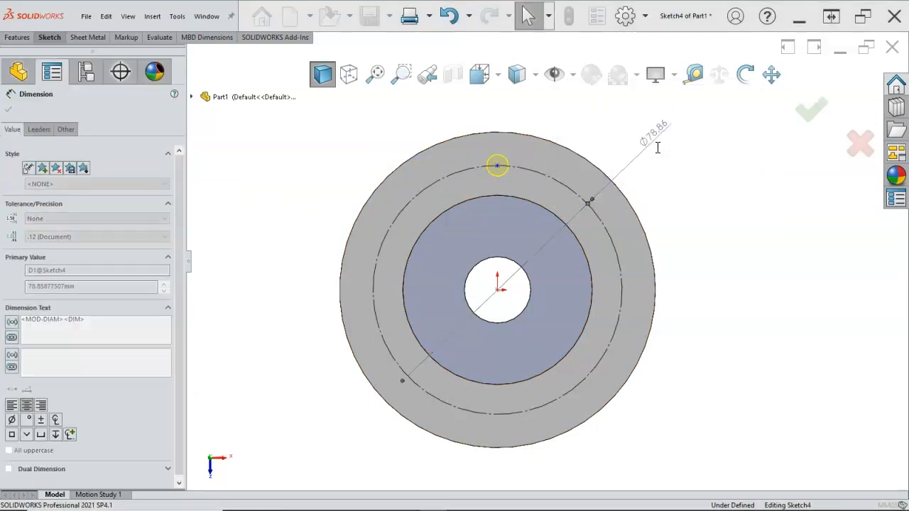
{"action": "right_click", "coordinate": [653, 159]}
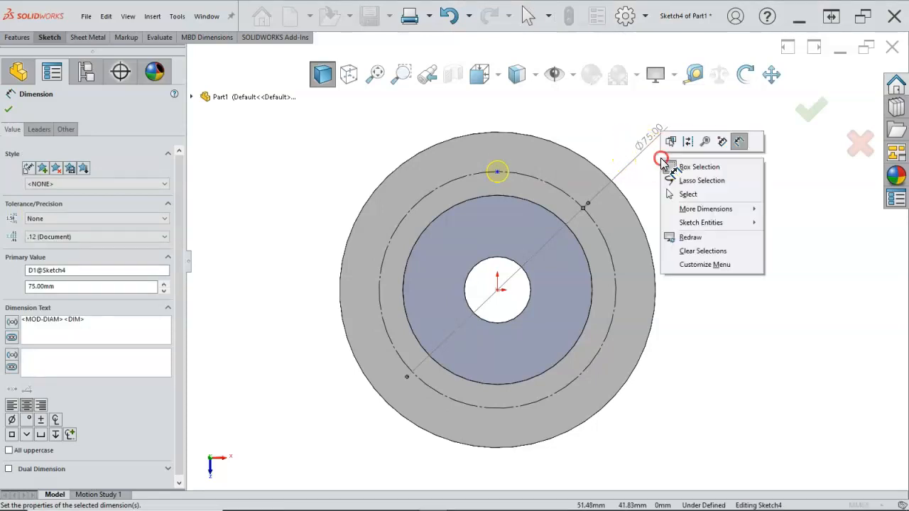
{"action": "left_click", "coordinate": [689, 195]}
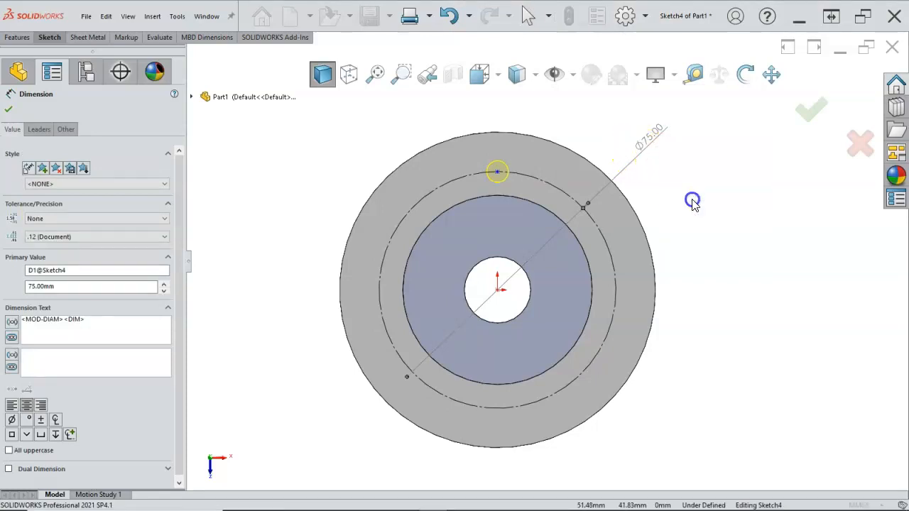
Add a vertical relation between the M8 hole point and the origin
{"action": "left_click", "coordinate": [502, 176]}
{"action": "left_click", "coordinate": [498, 289], "text": "ctrl"}
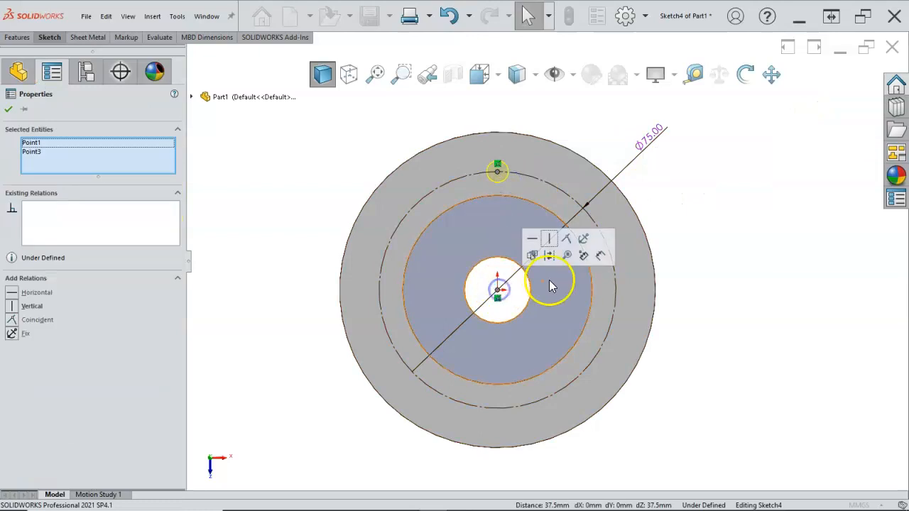
{"action": "left_click", "coordinate": [549, 241]}
{"action": "left_click", "coordinate": [726, 250]}
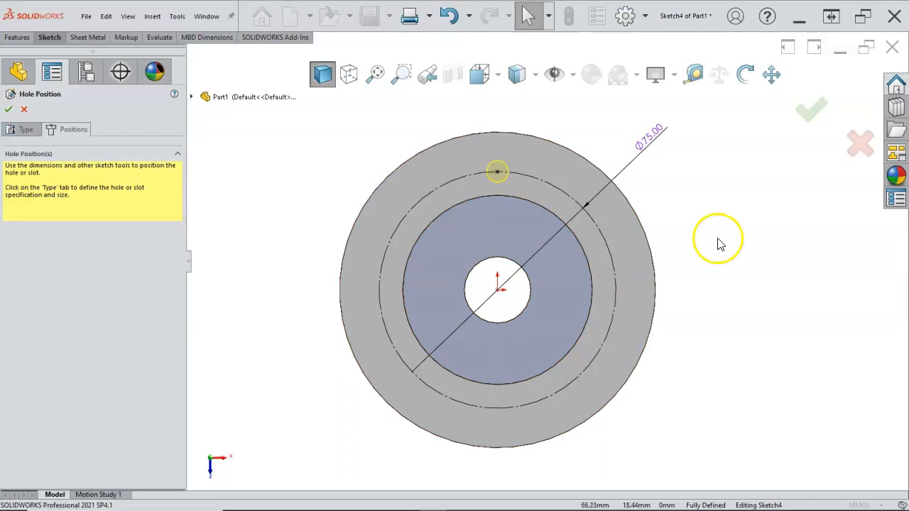
Create a circular sketch pattern of the hole point around the origin with 8 equally spaced instances over 360 degrees
{"action": "left_click", "coordinate": [496, 175]}
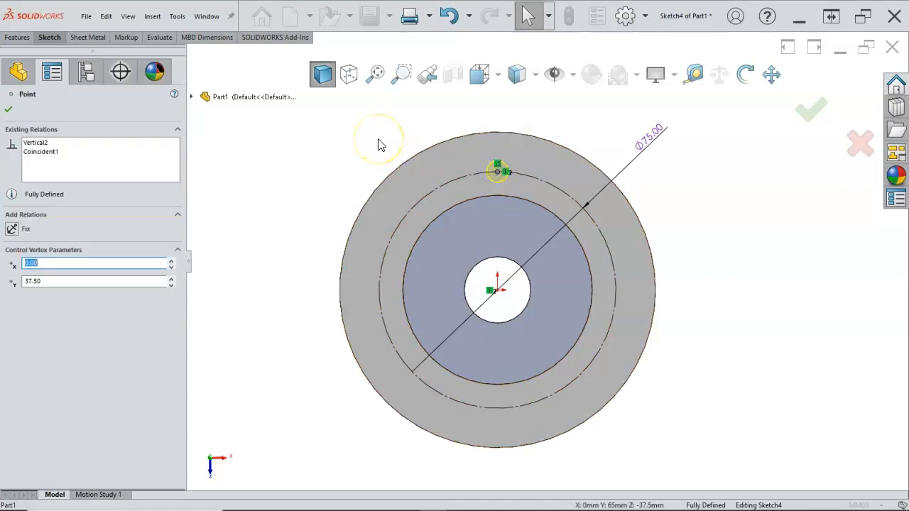
{"action": "left_click", "coordinate": [42, 41]}
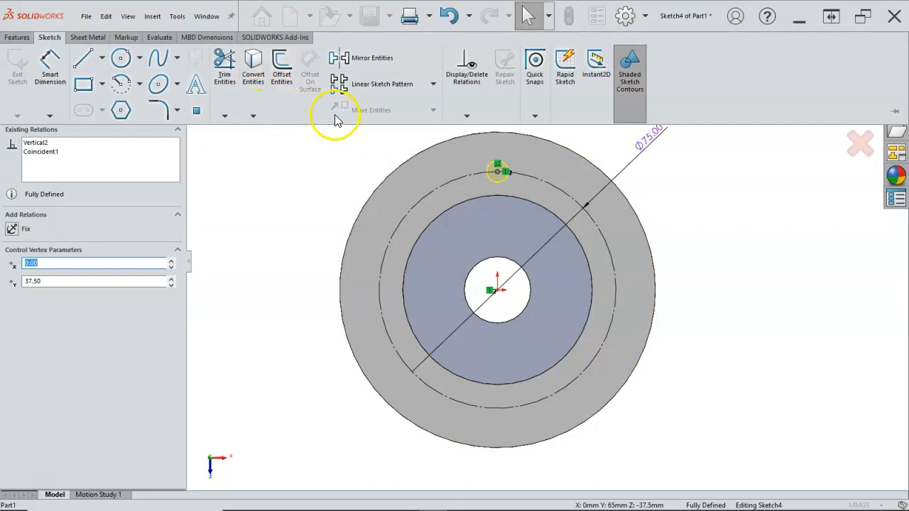
{"action": "left_click", "coordinate": [433, 85]}
{"action": "left_click", "coordinate": [410, 121]}
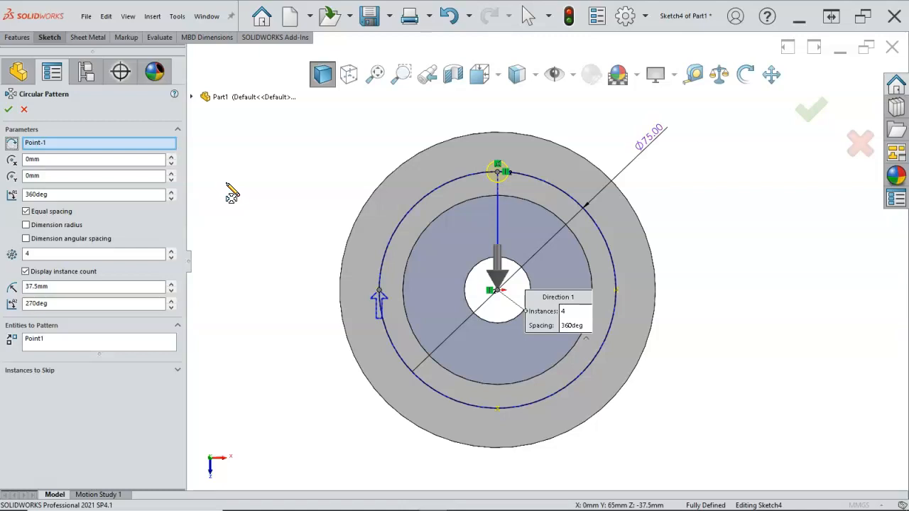
{"action": "double_click", "coordinate": [54, 254]}
{"action": "type", "text": "8"}
{"action": "key", "text": "Tab"}
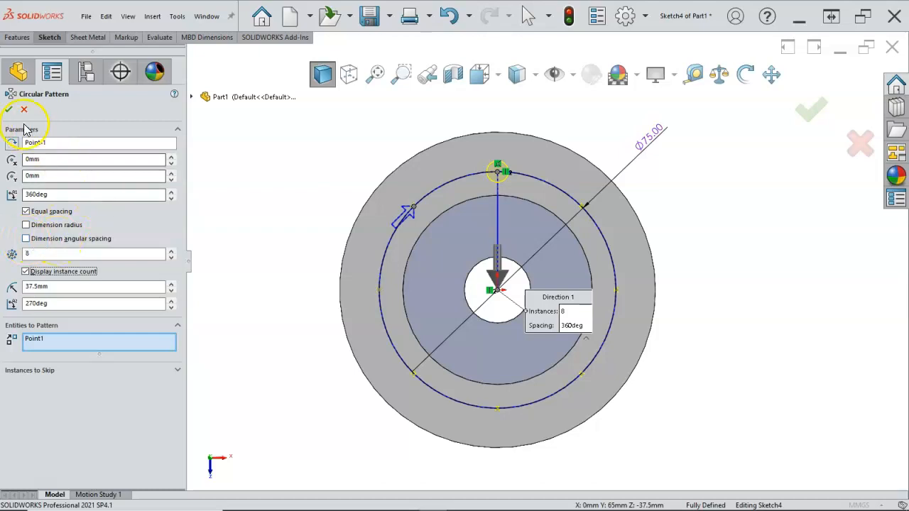
{"action": "left_click", "coordinate": [8, 110]}
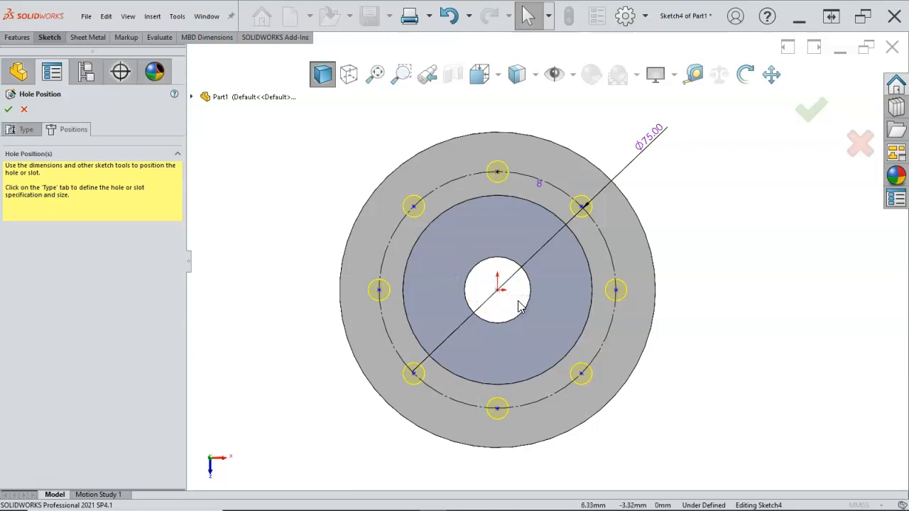
Try to delete the sketch point at the centre of the hole pattern
{"action": "left_click", "coordinate": [498, 290]}
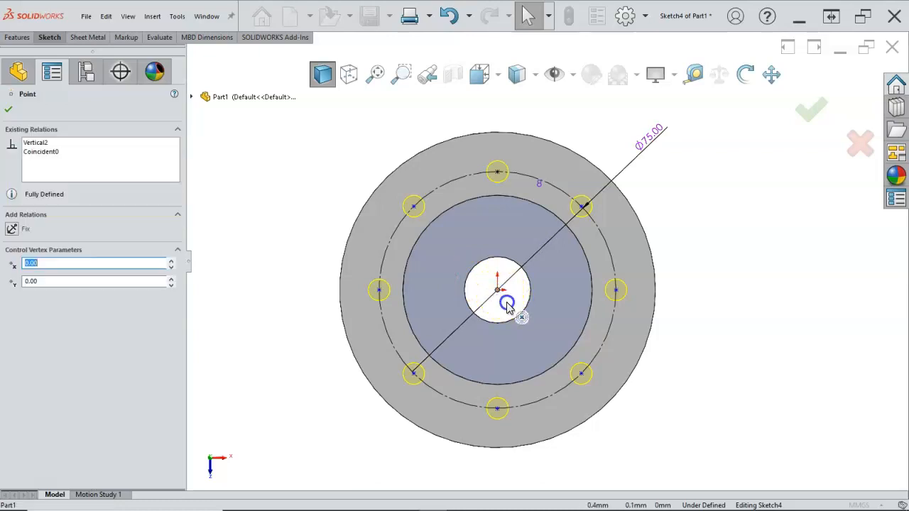
{"action": "key", "text": "Delete"}
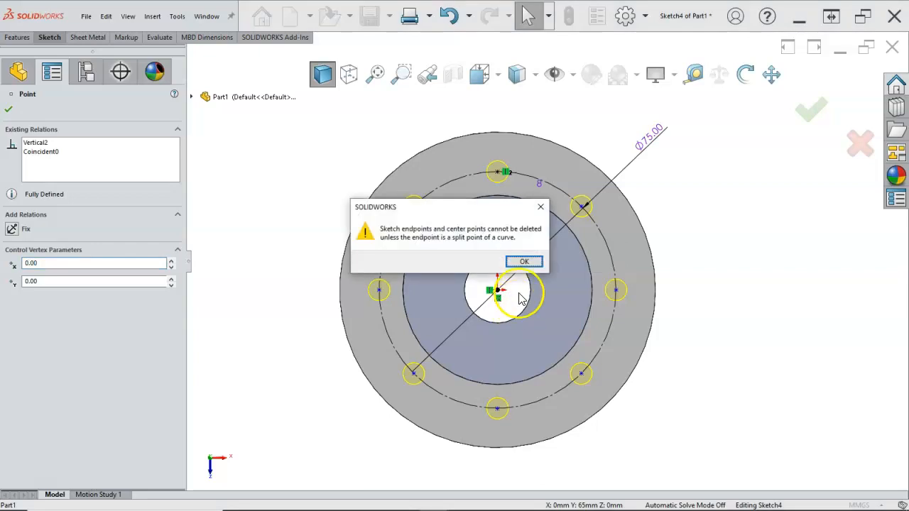
{"action": "left_click", "coordinate": [522, 262]}
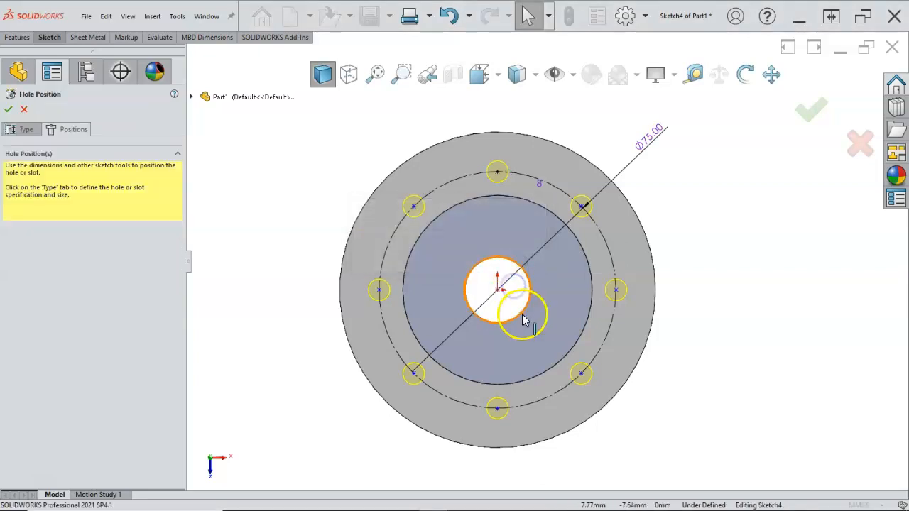
Fully define the hole pattern by snapping its 3 o'clock point onto the 75 mm circle, horizontally aligned with the origin
{"action": "key", "text": "ctrl+7"}
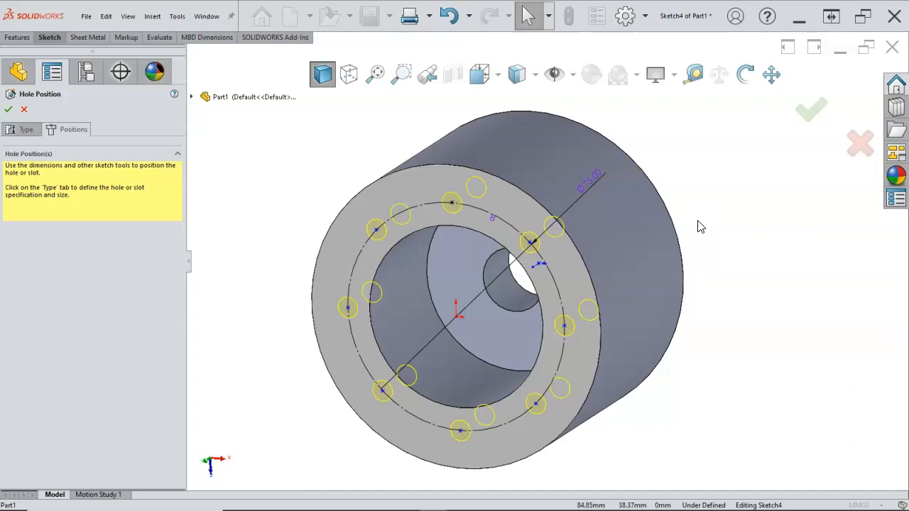
{"action": "key", "text": "ctrl+5"}
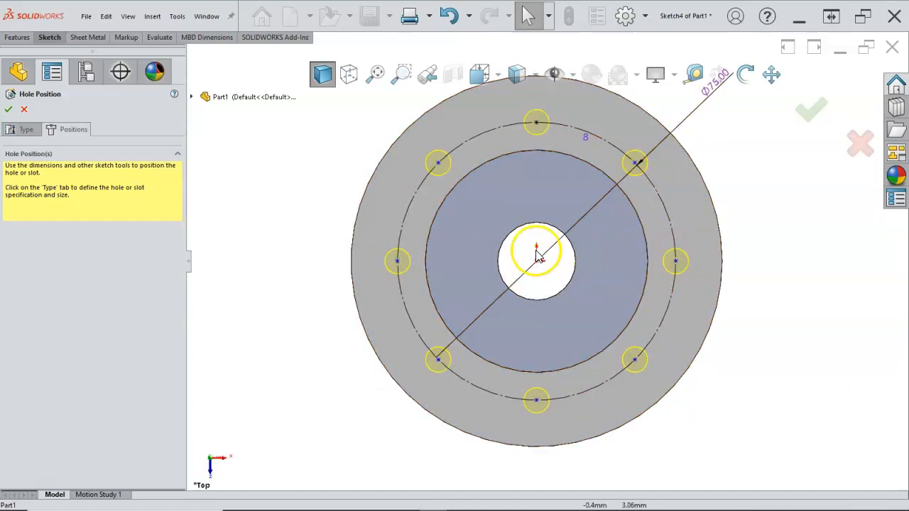
{"action": "left_click", "coordinate": [676, 263]}
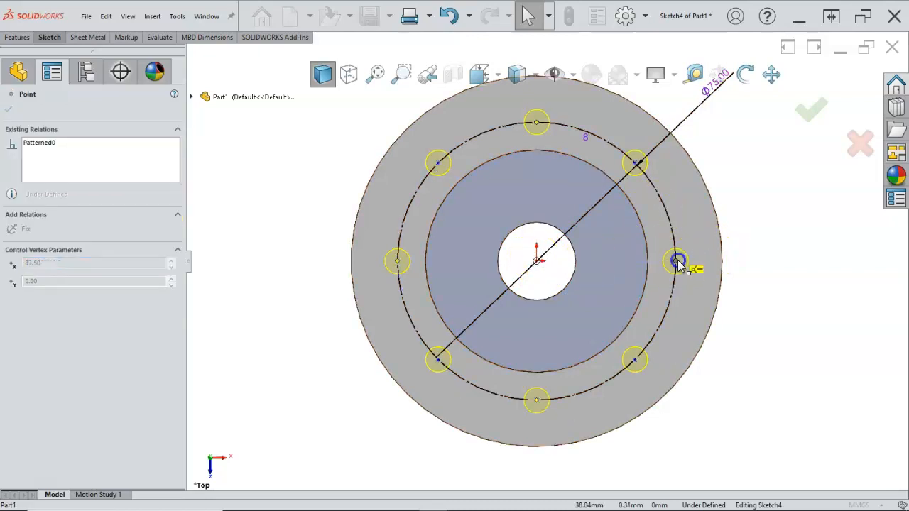
{"action": "left_click_drag", "start_coordinate": [703, 255], "coordinate": [676, 261]}
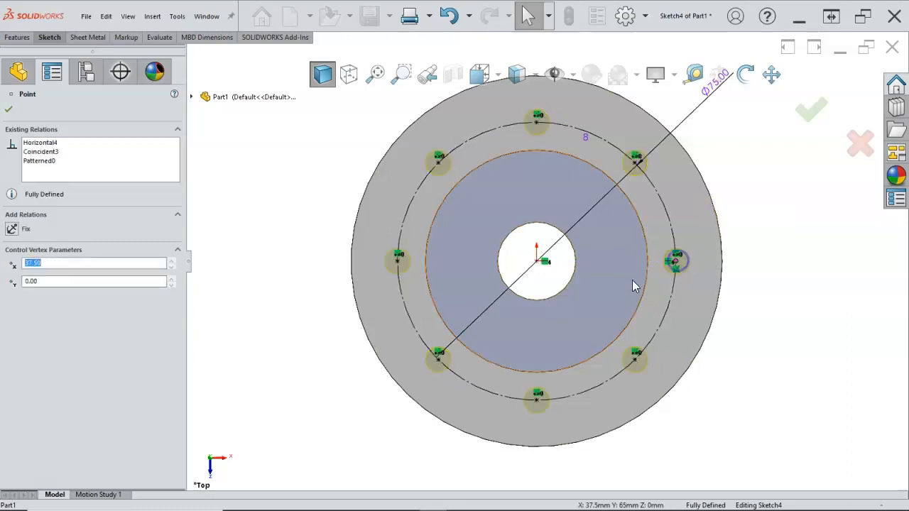
{"action": "left_click", "coordinate": [324, 209]}
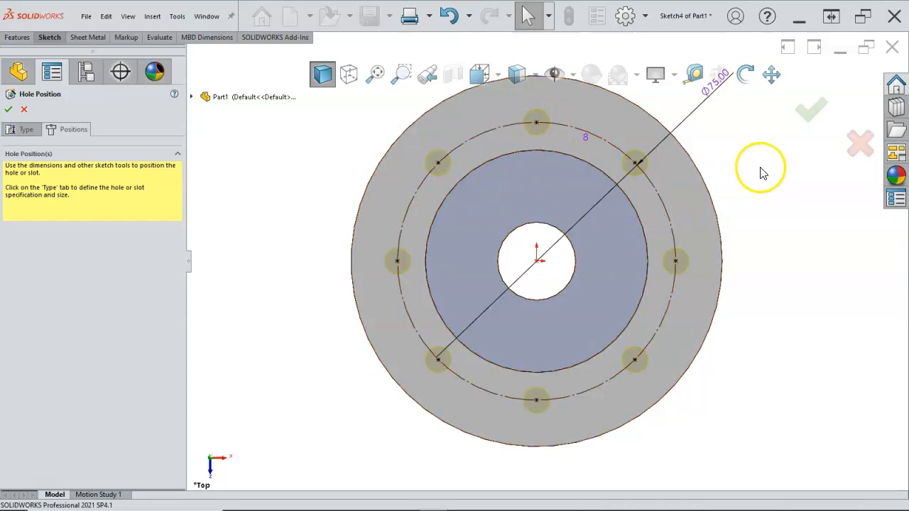
Finish the eight-position M8x1.25 tapped hole feature on the rim and suppress it
{"action": "left_click", "coordinate": [812, 110]}
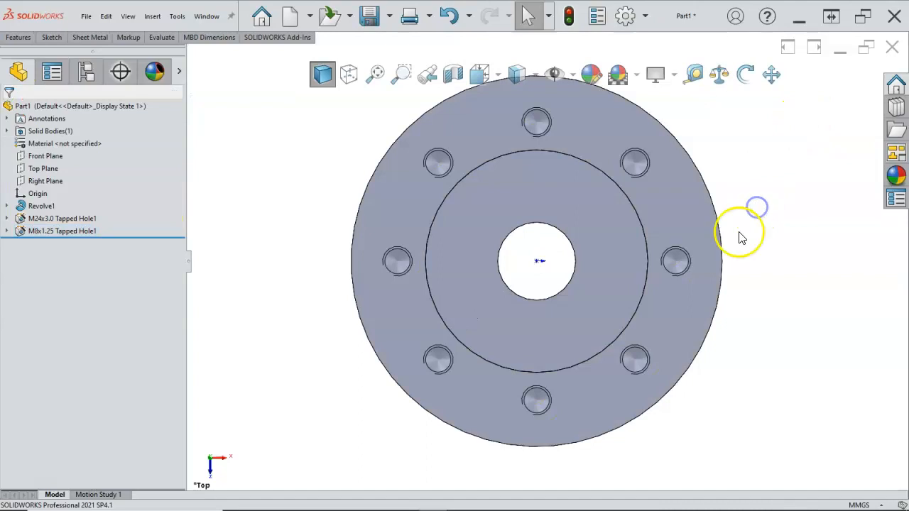
{"action": "key", "text": "ctrl+7"}
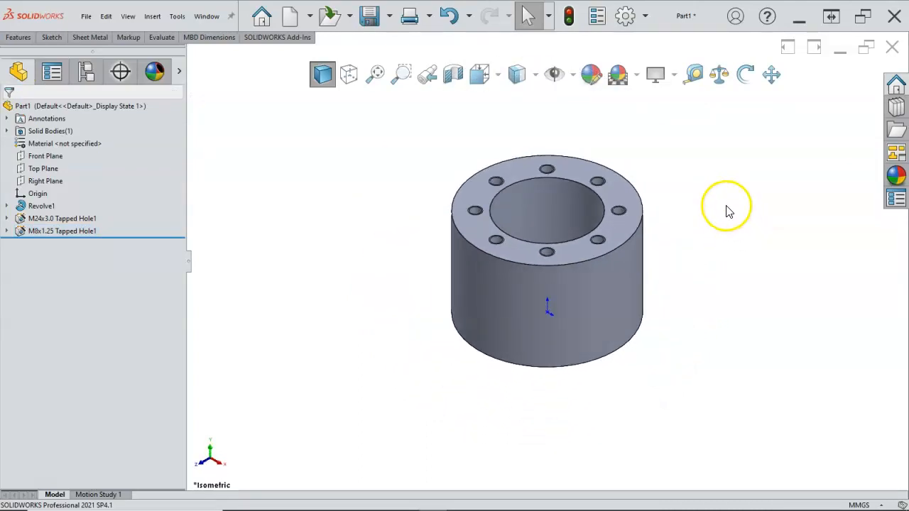
{"action": "right_click", "coordinate": [67, 236]}
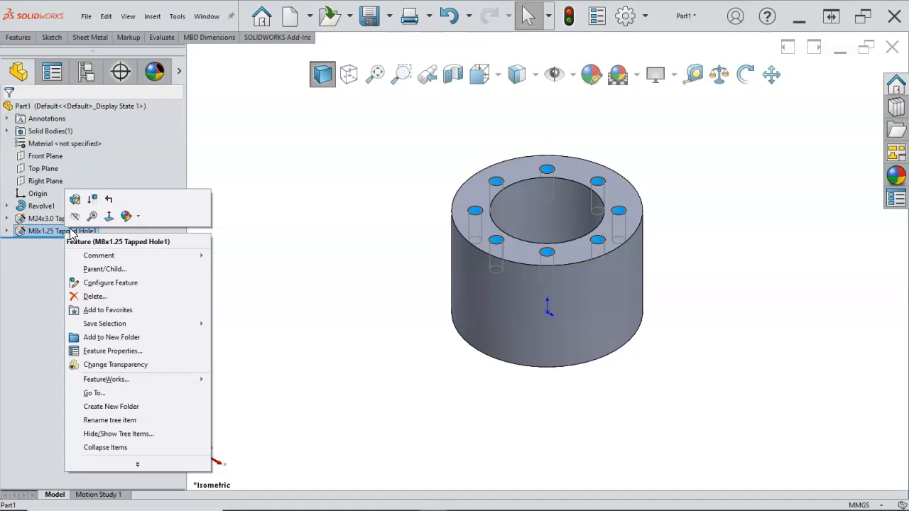
{"action": "left_click", "coordinate": [93, 199]}
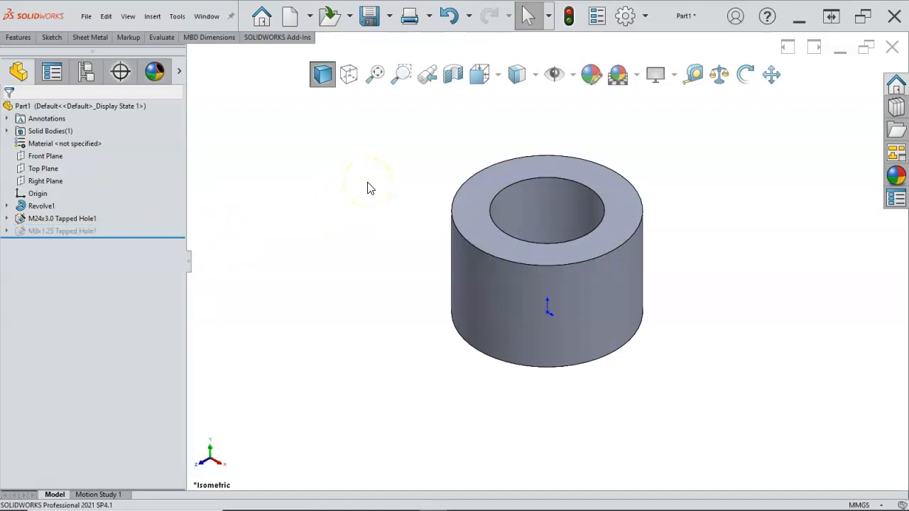
Start an M8x1.25 bottoming tapped hole on the rim's upper face and place one hole point directly above the origin
{"action": "left_click", "coordinate": [558, 168]}
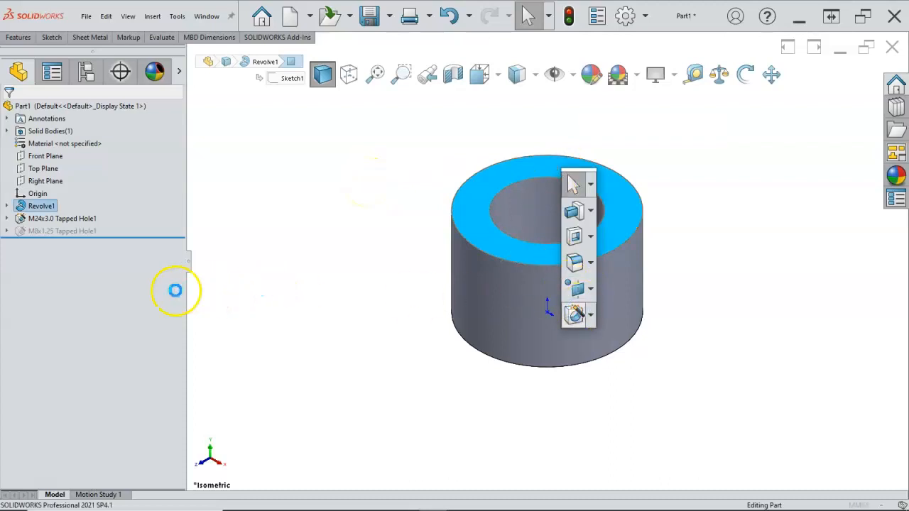
{"action": "left_click_drag", "start_coordinate": [178, 264], "coordinate": [176, 349]}
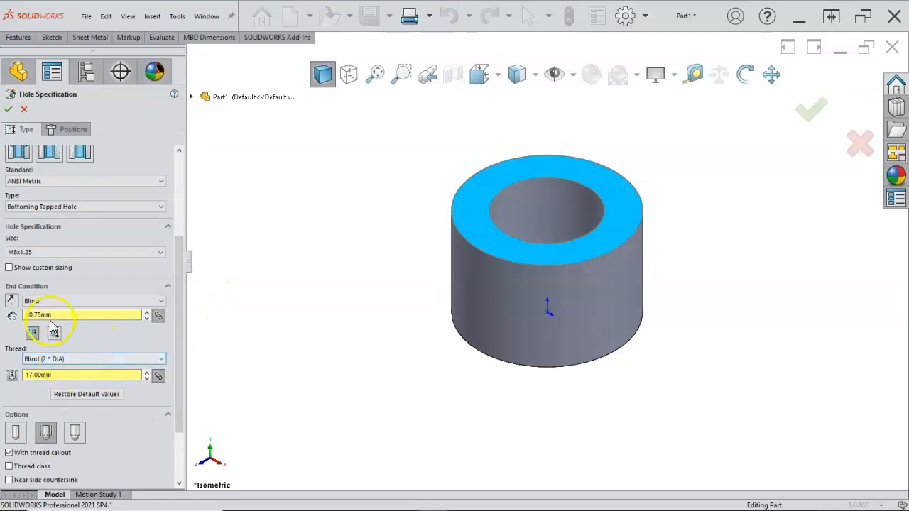
{"action": "left_click", "coordinate": [73, 129]}
{"action": "left_click", "coordinate": [547, 114]}
{"action": "right_click", "coordinate": [596, 141]}
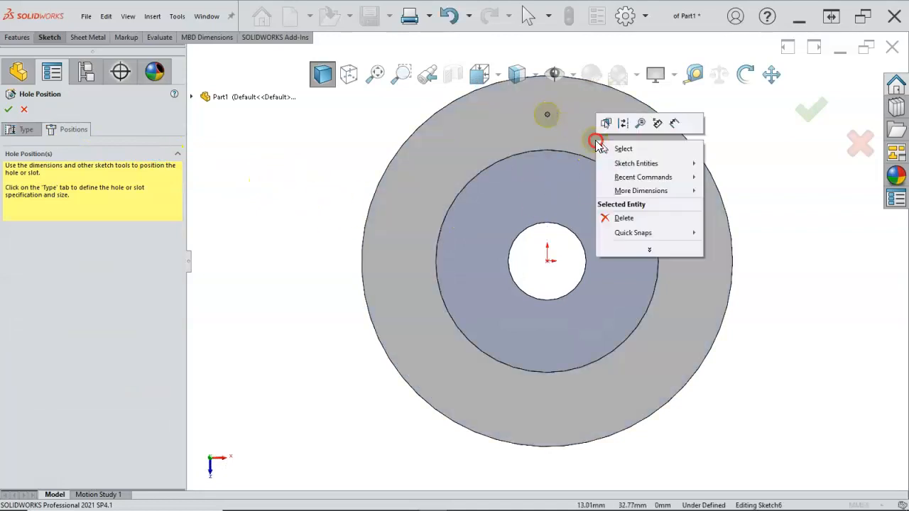
{"action": "left_click", "coordinate": [643, 148]}
Add a vertical relation between the hole point and the origin
{"action": "left_click", "coordinate": [548, 261]}
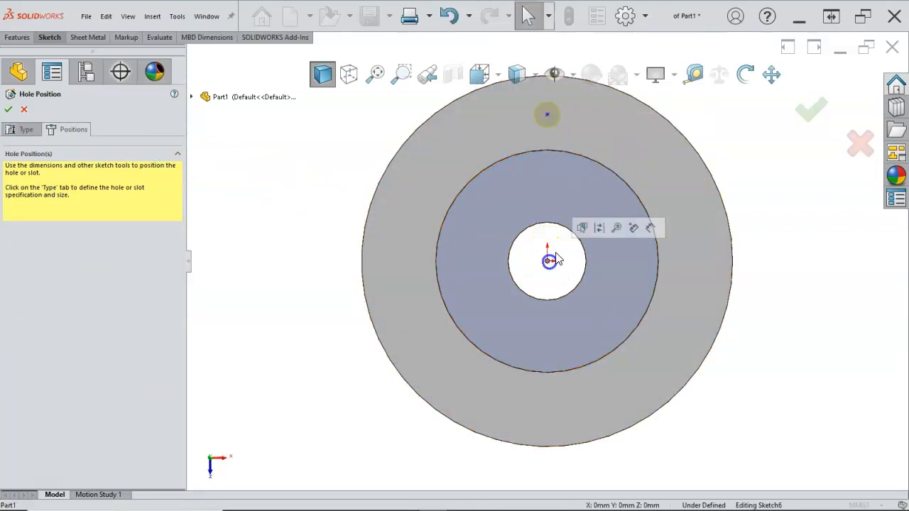
{"action": "left_click", "coordinate": [549, 114], "text": "ctrl"}
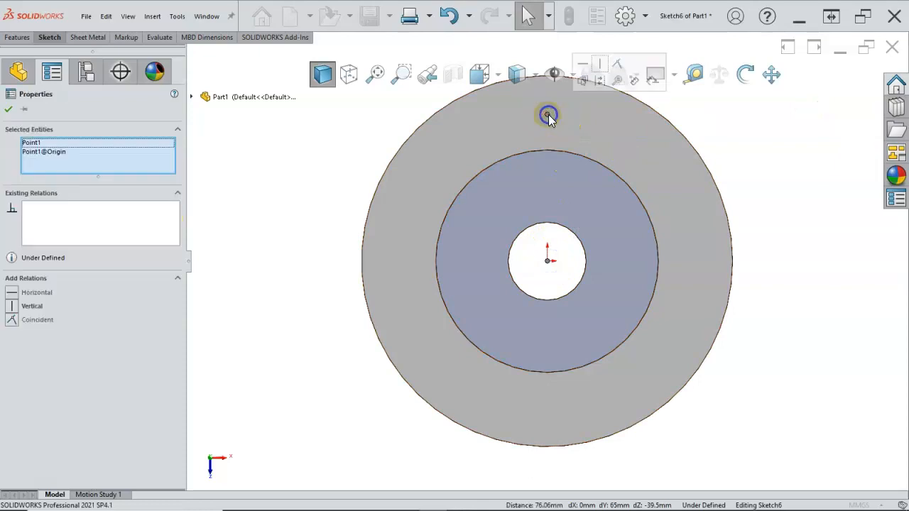
{"action": "left_click", "coordinate": [600, 63]}
Dimension the hole point 37.5 mm from the origin and finish the tapped hole
{"action": "right_click", "coordinate": [760, 133]}
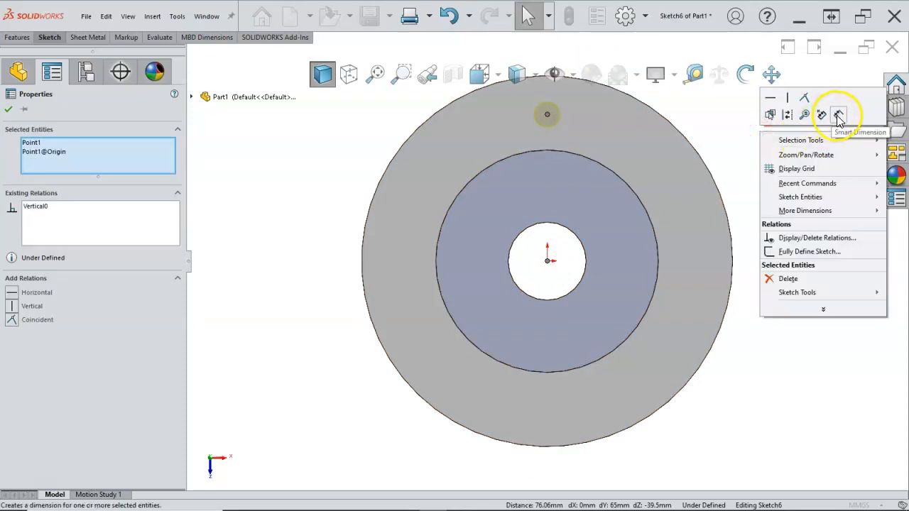
{"action": "left_click", "coordinate": [838, 115]}
{"action": "left_click", "coordinate": [548, 114]}
{"action": "left_click", "coordinate": [547, 260]}
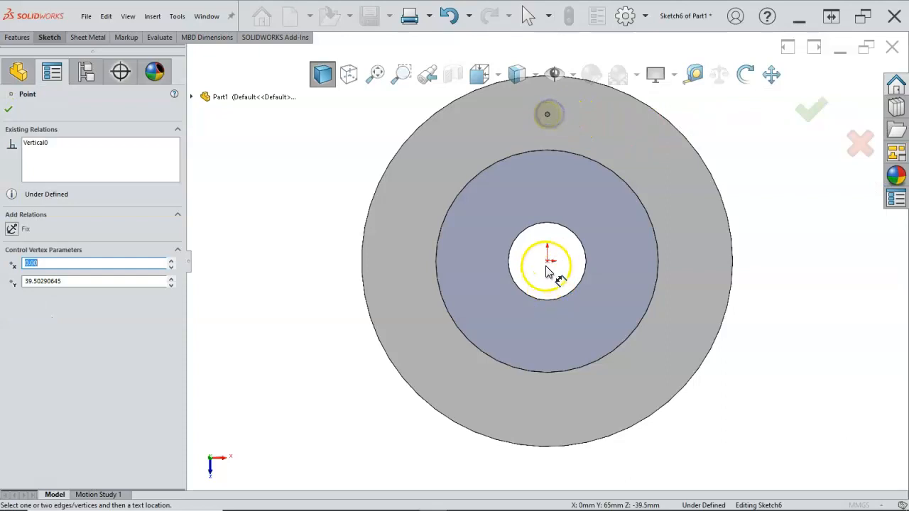
{"action": "left_click", "coordinate": [766, 206]}
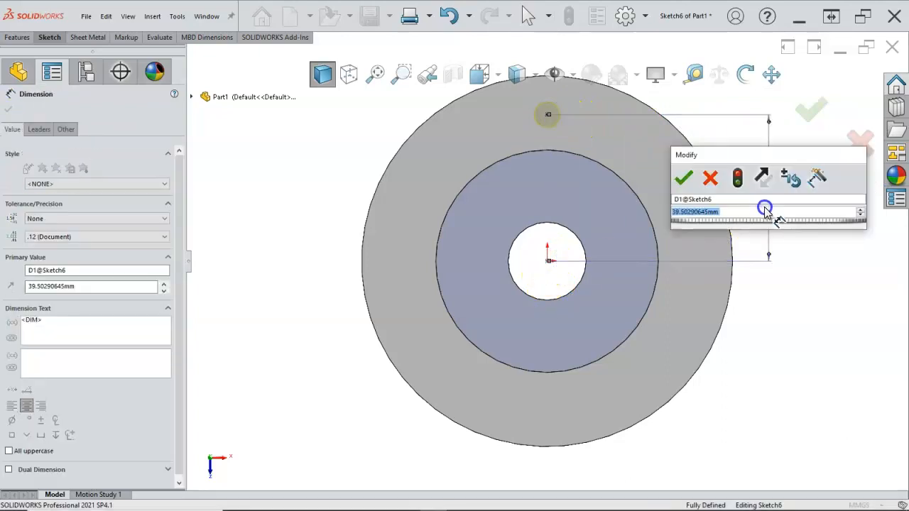
{"action": "type", "text": "37.5"}
{"action": "key", "text": "Return"}
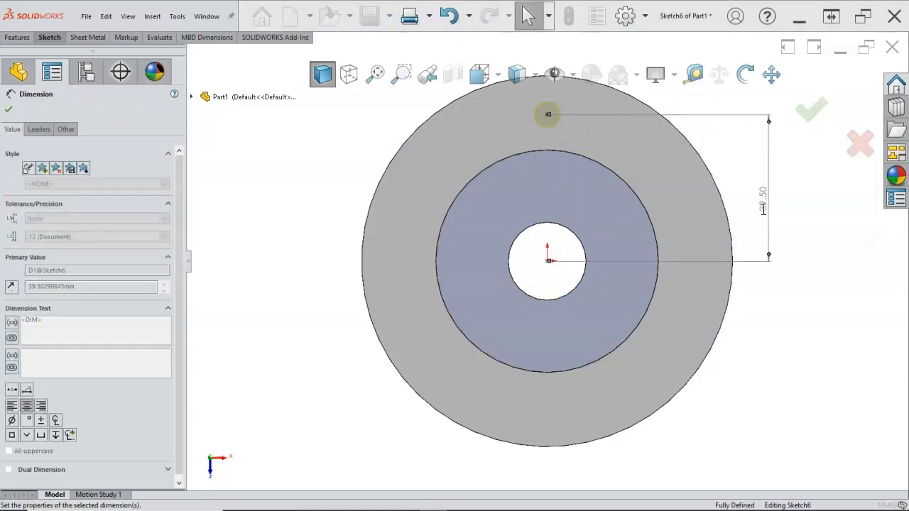
{"action": "left_click", "coordinate": [759, 259]}
{"action": "key", "text": "Return"}
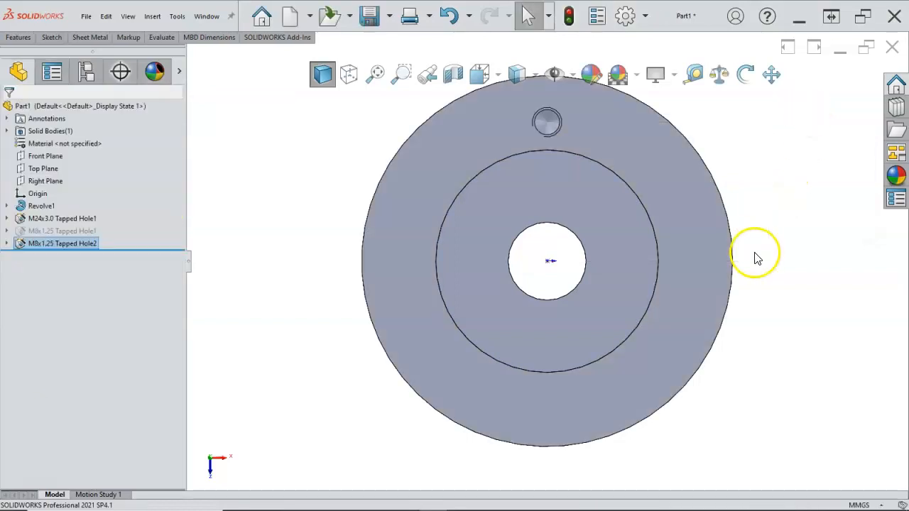
Circular-pattern the single M8 tapped hole about the bore's cylindrical face with 8 equally spaced instances over 360 degrees
{"action": "key", "text": "ctrl+7"}
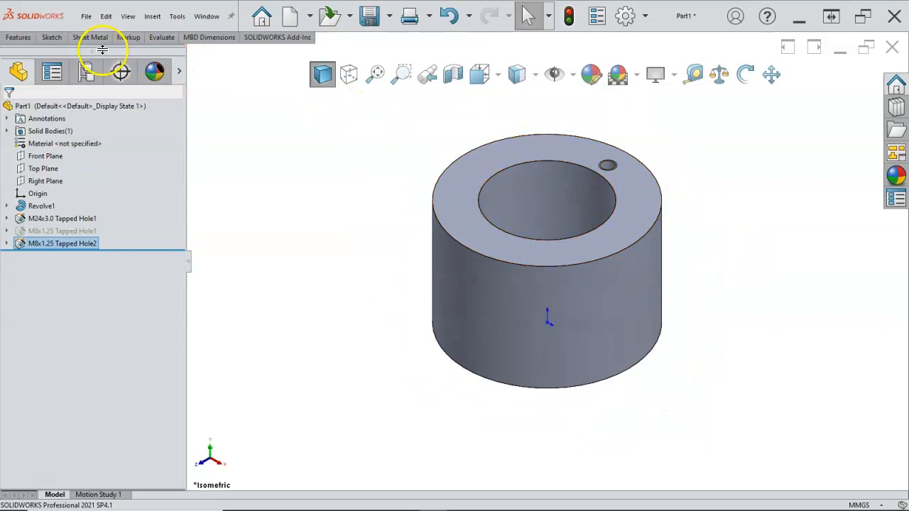
{"action": "left_click", "coordinate": [18, 38]}
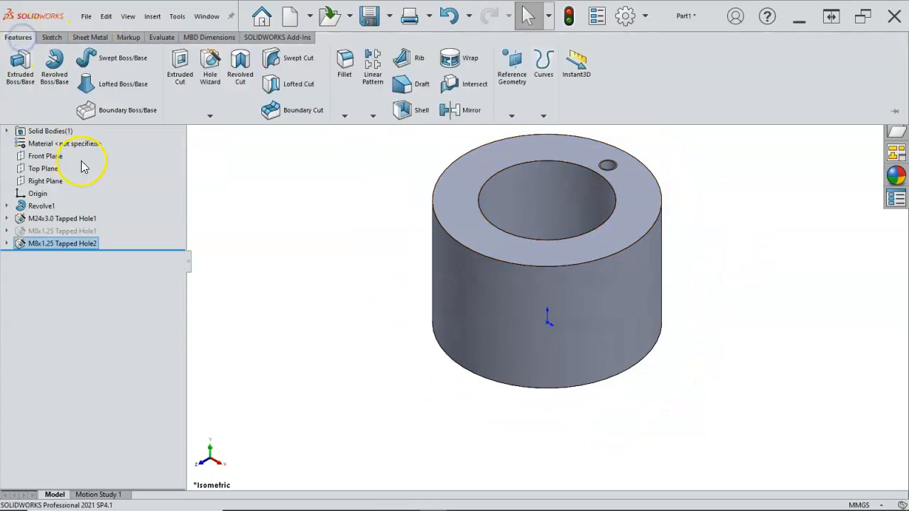
{"action": "left_click", "coordinate": [372, 116]}
{"action": "left_click", "coordinate": [390, 145]}
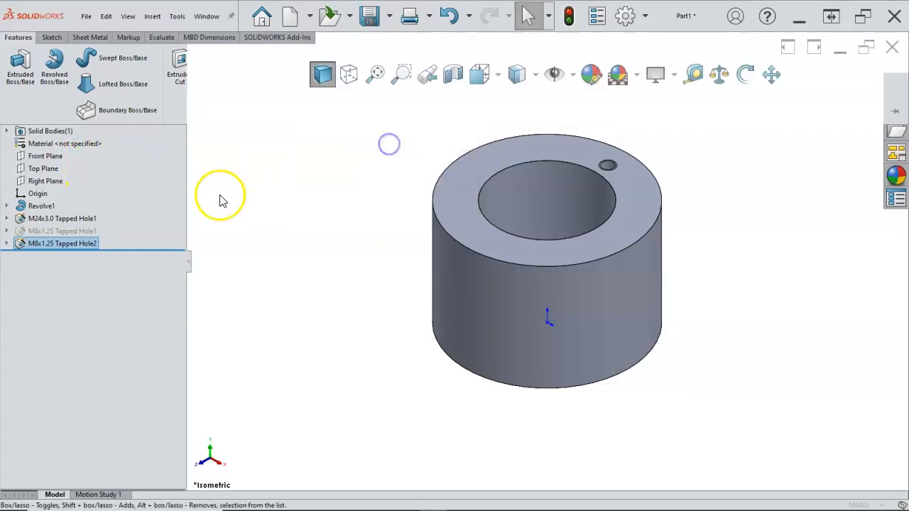
{"action": "left_click", "coordinate": [511, 188]}
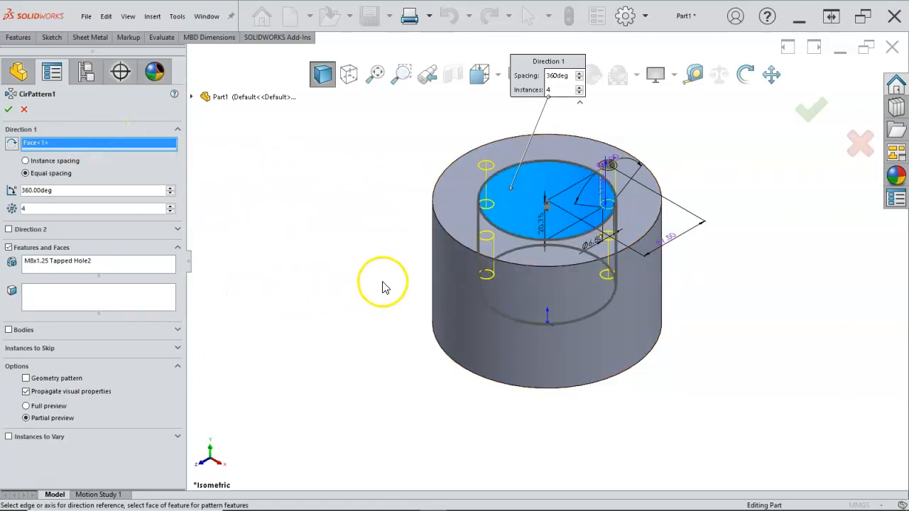
{"action": "left_click_drag", "start_coordinate": [555, 62], "coordinate": [425, 108]}
{"action": "left_click", "coordinate": [573, 74]}
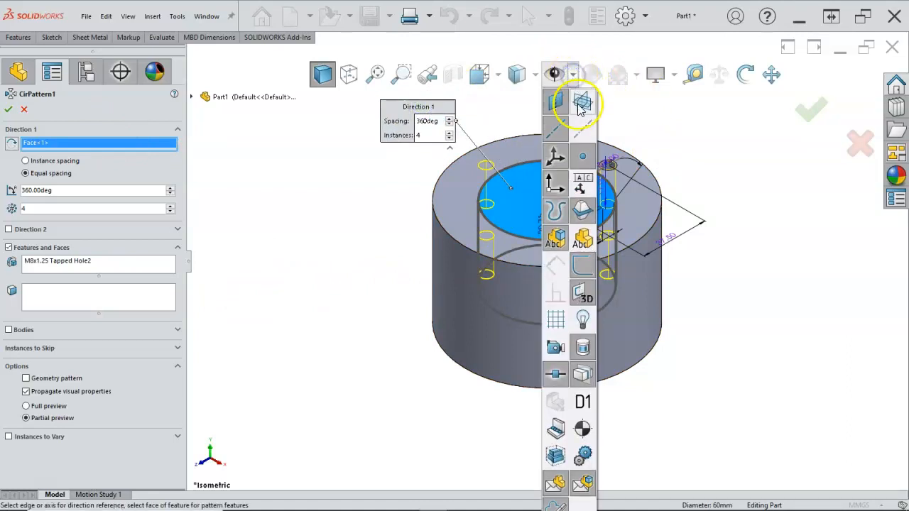
{"action": "left_click", "coordinate": [582, 105]}
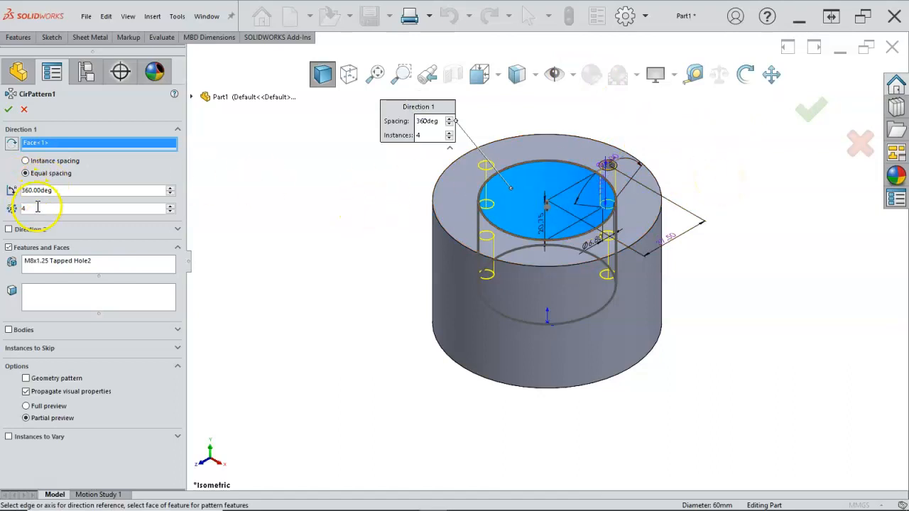
{"action": "type", "text": "8"}
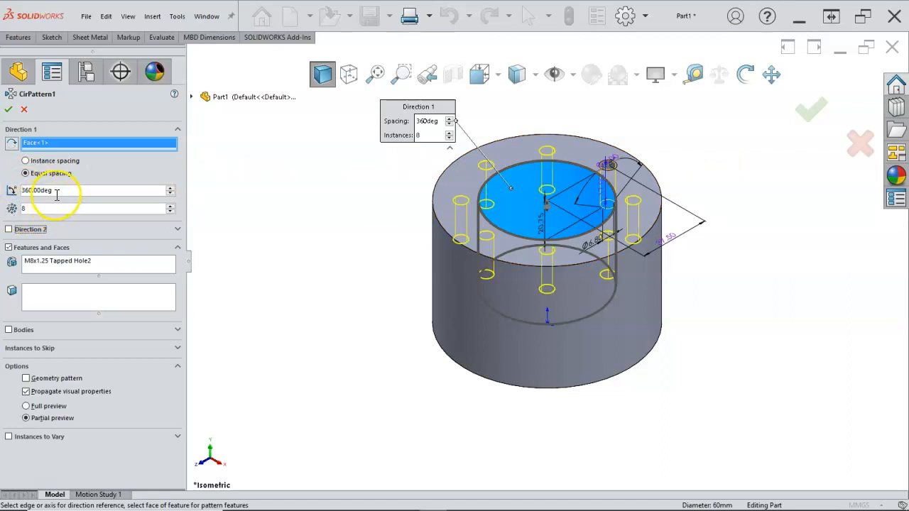
{"action": "left_click", "coordinate": [9, 110]}
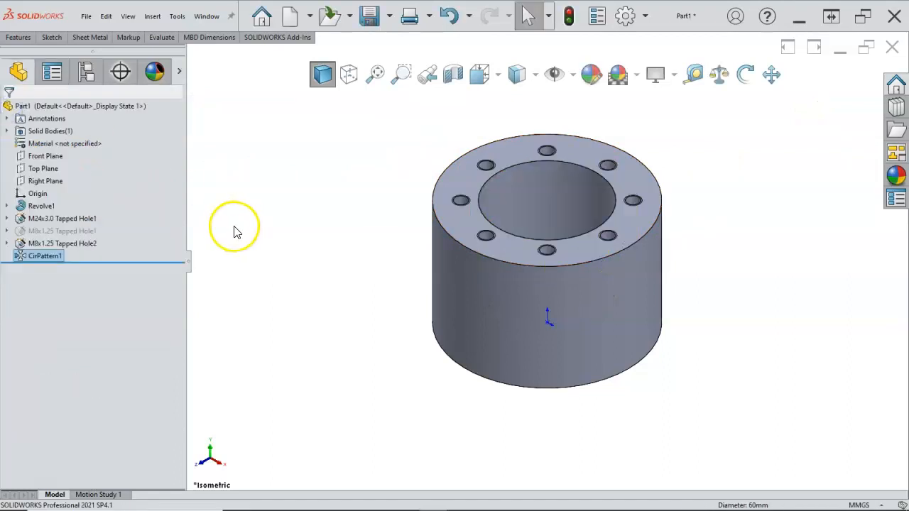
Compare the position sketches of the suppressed and the patterned M8 tapped hole features in the top view
{"action": "key", "text": "ctrl+5"}
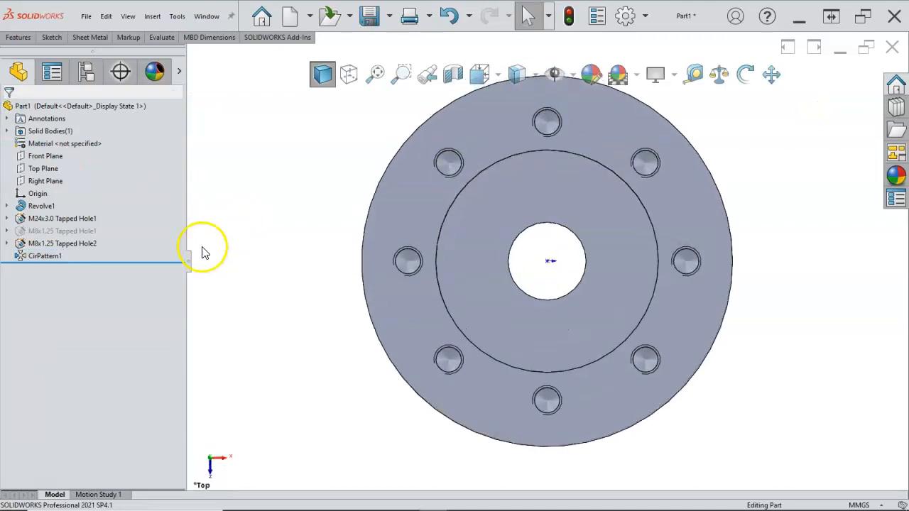
{"action": "left_click", "coordinate": [7, 244]}
{"action": "left_click", "coordinate": [43, 257]}
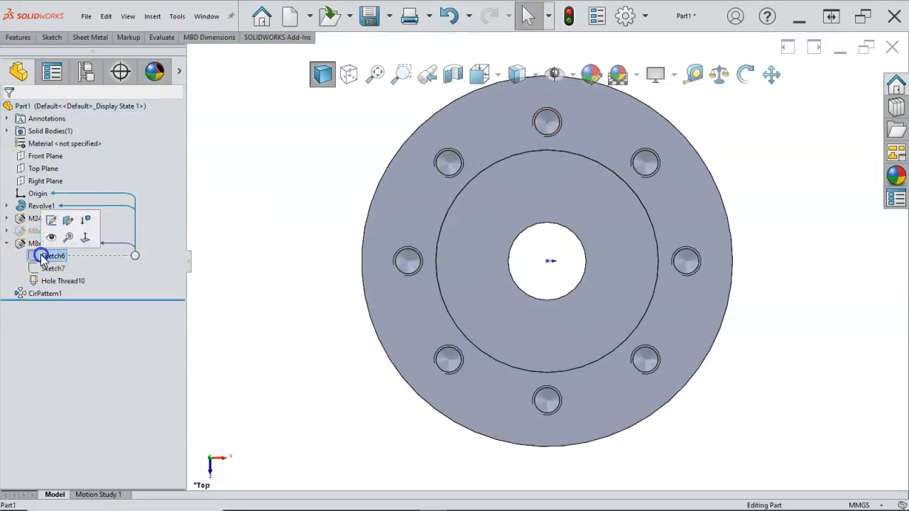
{"action": "left_click", "coordinate": [311, 264]}
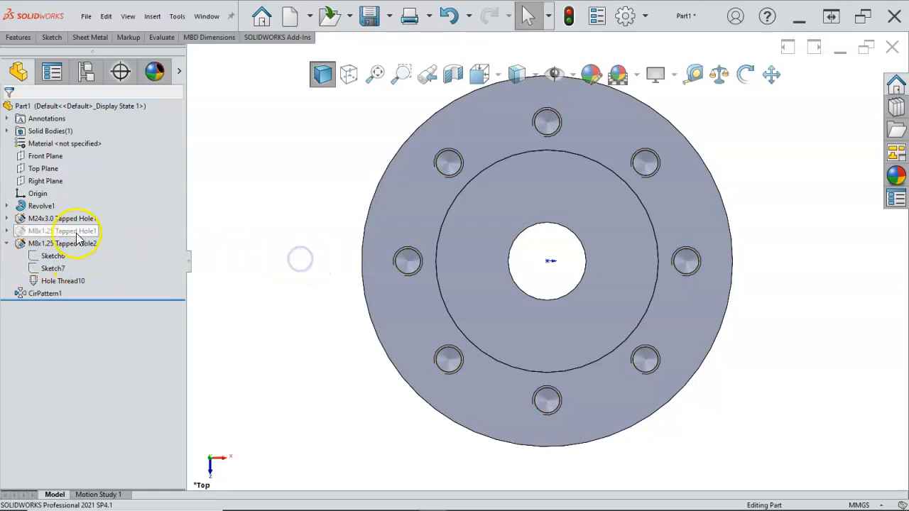
{"action": "left_click", "coordinate": [7, 231]}
{"action": "left_click", "coordinate": [42, 244]}
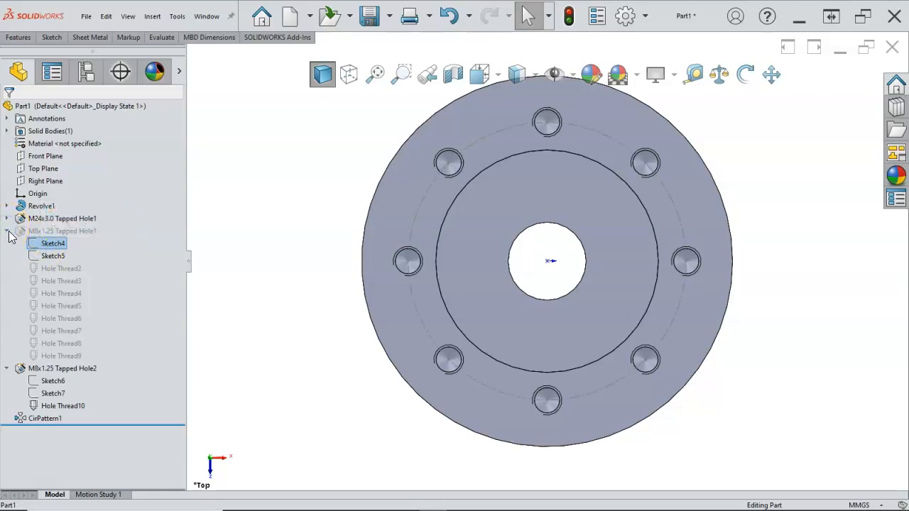
{"action": "left_click", "coordinate": [7, 370]}
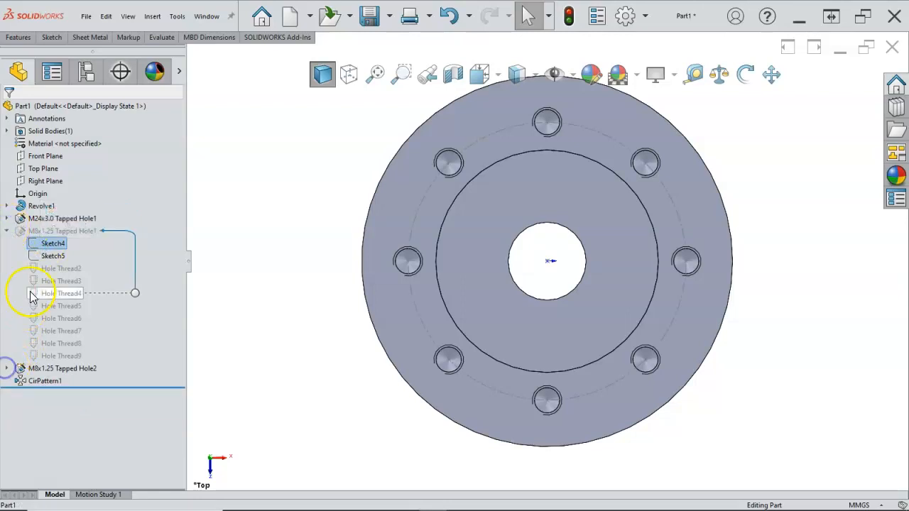
{"action": "left_click", "coordinate": [8, 232]}
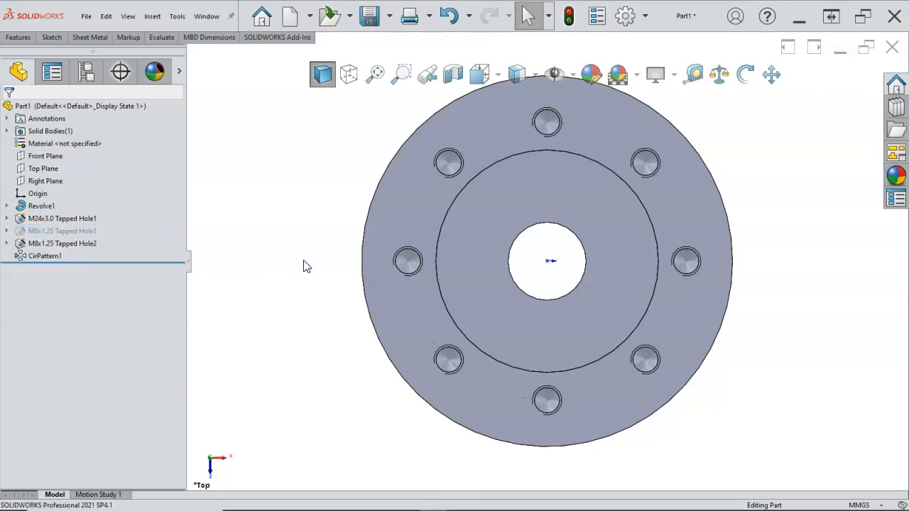
{"action": "key", "text": "ctrl+7"}
{"action": "left_click", "coordinate": [306, 245]}
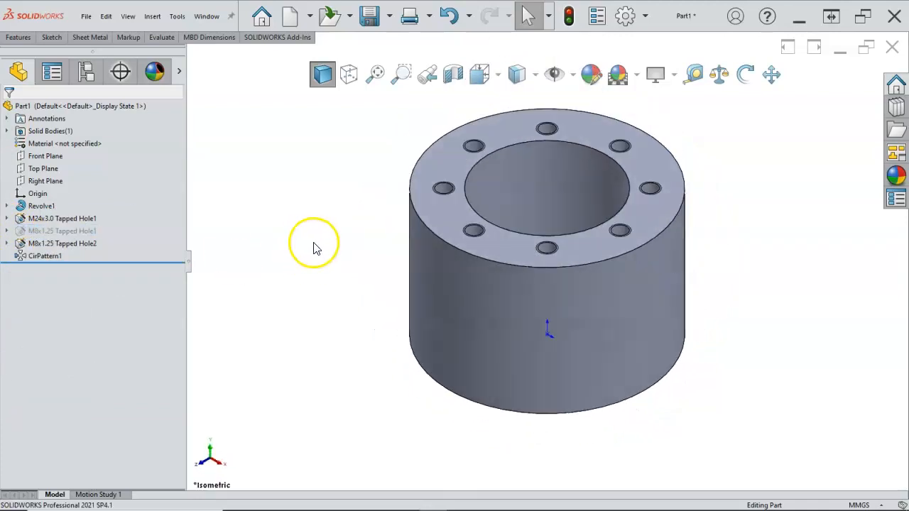
Begin saving the part and create a new folder named Assignment8 inside 2021 Fall MPT150
{"action": "left_click", "coordinate": [370, 16]}
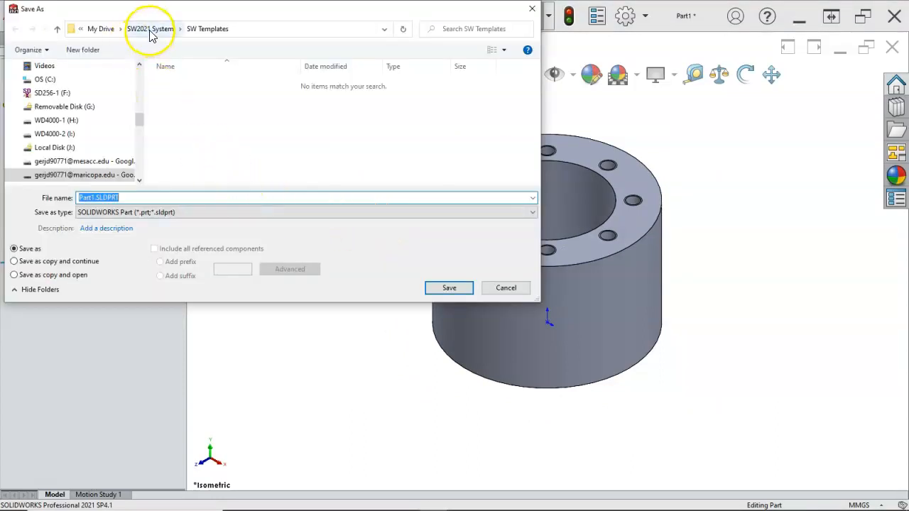
{"action": "scroll", "coordinate": [100, 112], "scroll_direction": "up", "scroll_amount": 5}
{"action": "scroll", "coordinate": [99, 115], "scroll_direction": "up", "scroll_amount": 10}
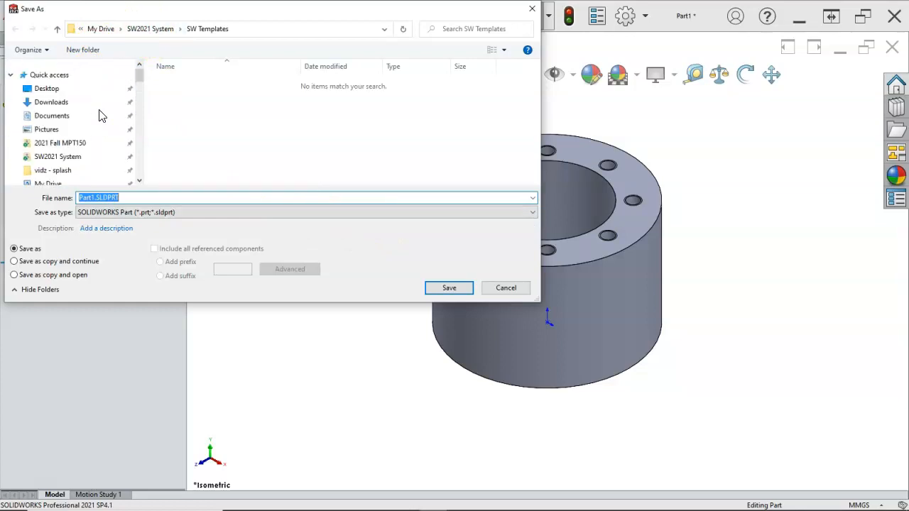
{"action": "left_click", "coordinate": [74, 144]}
{"action": "left_click", "coordinate": [81, 49]}
{"action": "type", "text": "A"}
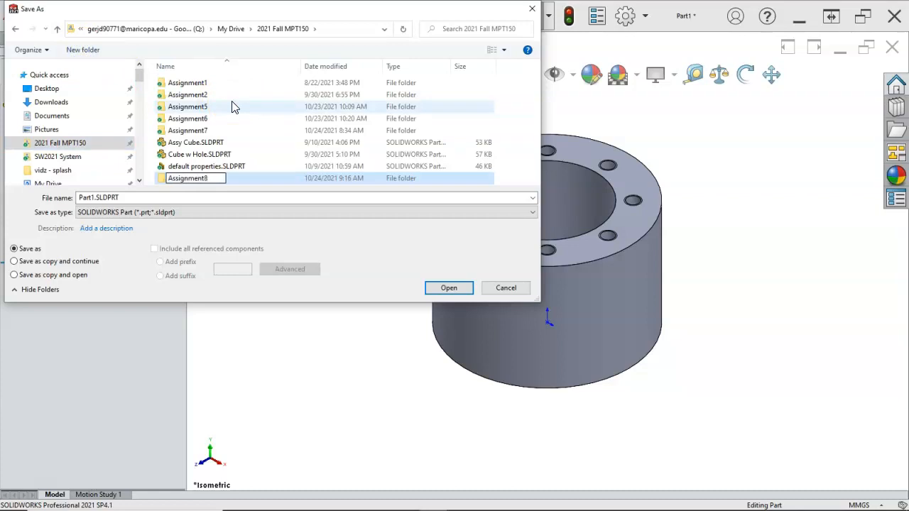
{"action": "type", "text": "ssignment8"}
{"action": "key", "text": "Return"}
Save the part as Base Chamber in the Assignment8 folder
{"action": "double_click", "coordinate": [202, 177]}
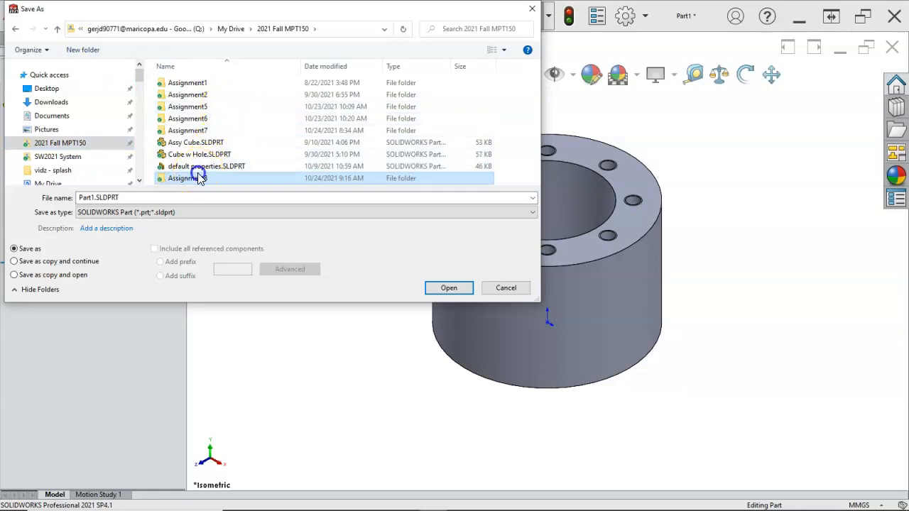
{"action": "left_click", "coordinate": [174, 199]}
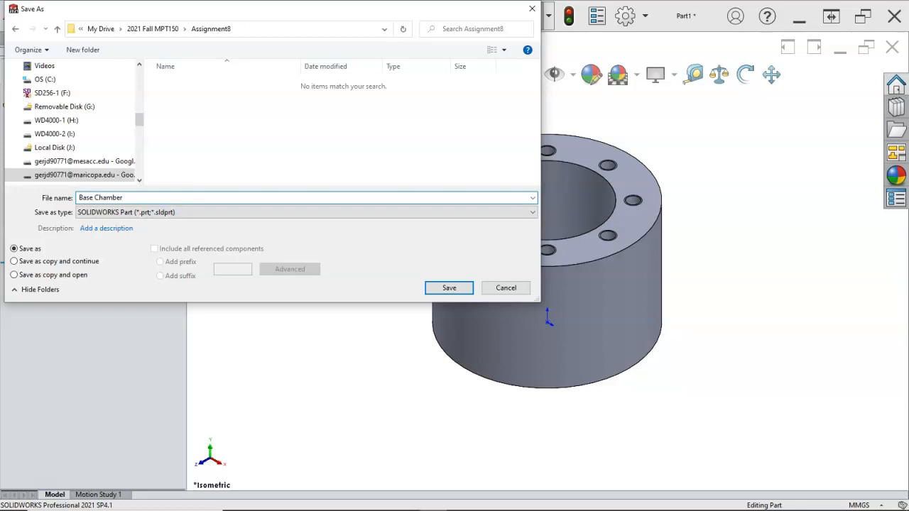
{"action": "left_click", "coordinate": [447, 288]}
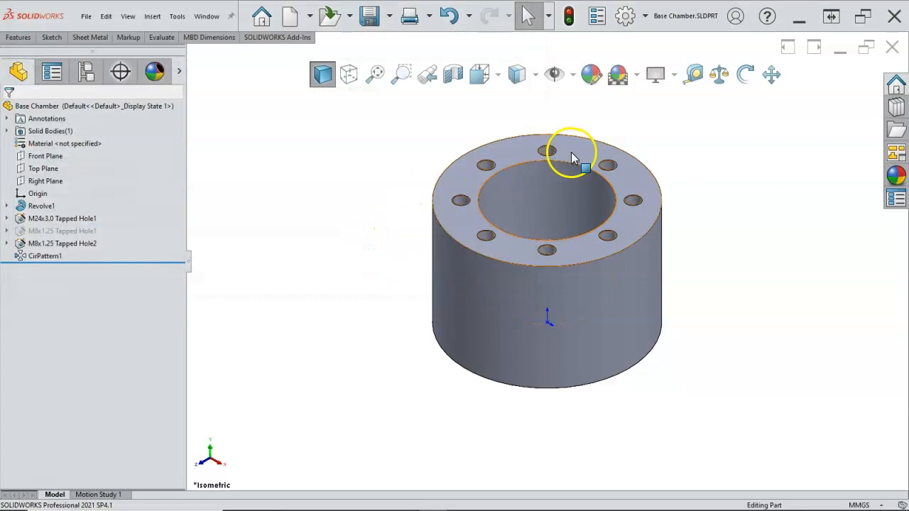
Close the Base Chamber part and create a new part from the Part mm template
{"action": "scroll", "coordinate": [571, 152], "scroll_direction": "down", "scroll_amount": 1}
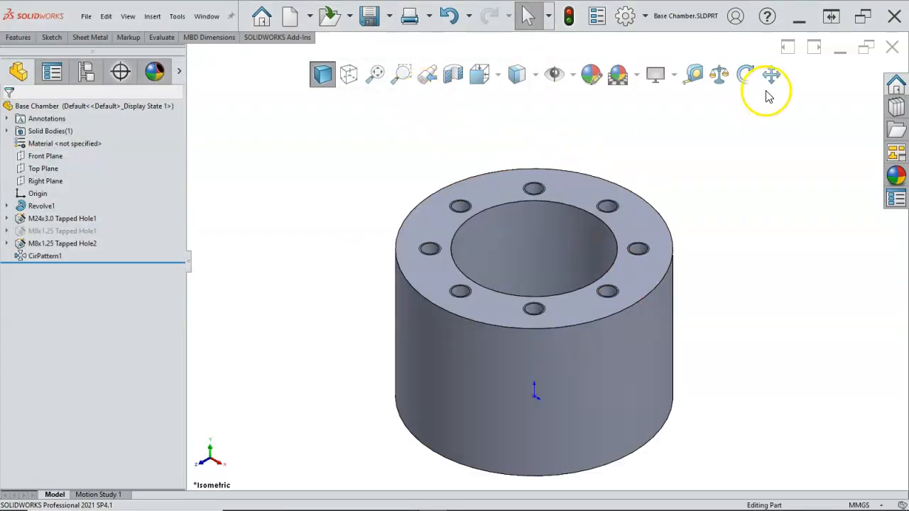
{"action": "left_click", "coordinate": [893, 50]}
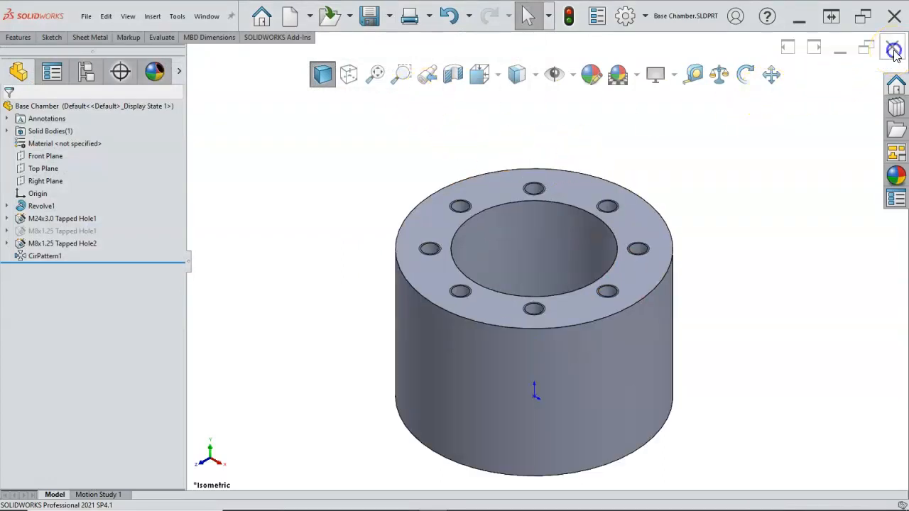
{"action": "left_click", "coordinate": [209, 16]}
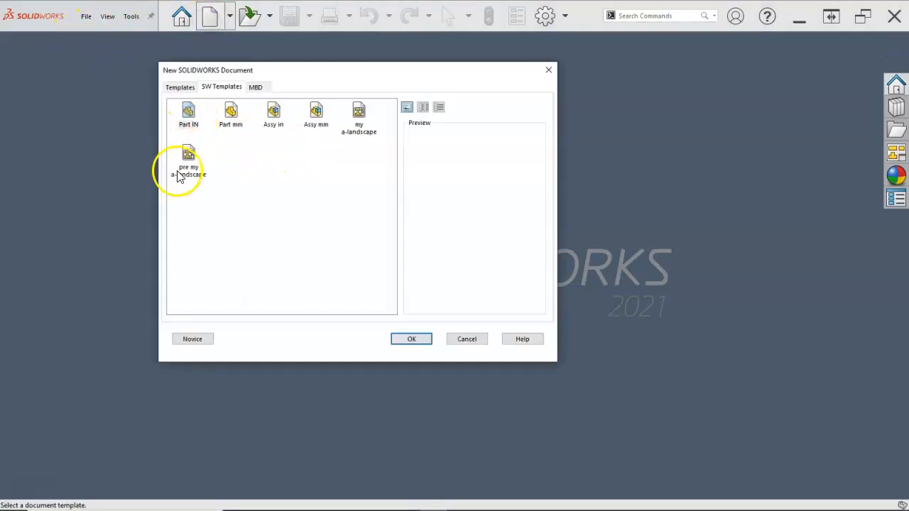
{"action": "left_click", "coordinate": [228, 114]}
{"action": "double_click", "coordinate": [228, 113]}
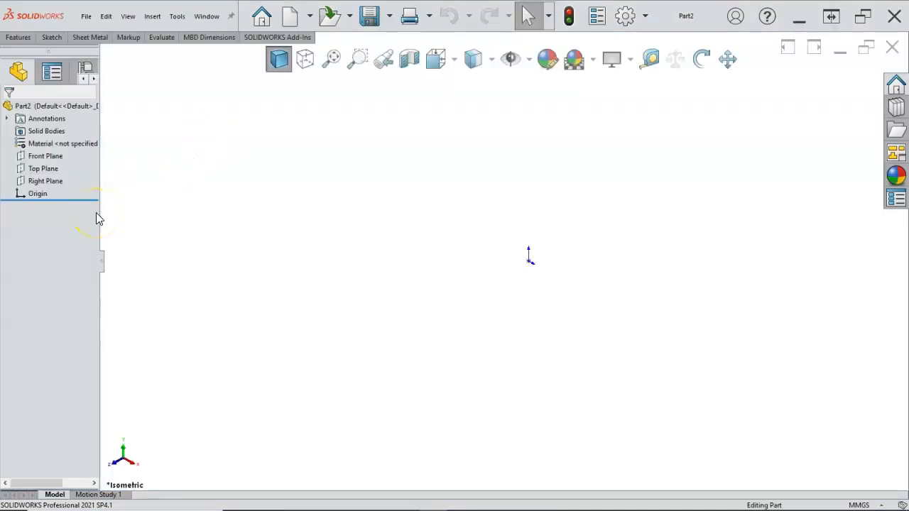
Sketch two concentric circles centred on the origin of the Top Plane, about 50 mm and 112 mm in diameter
{"action": "left_click", "coordinate": [57, 160]}
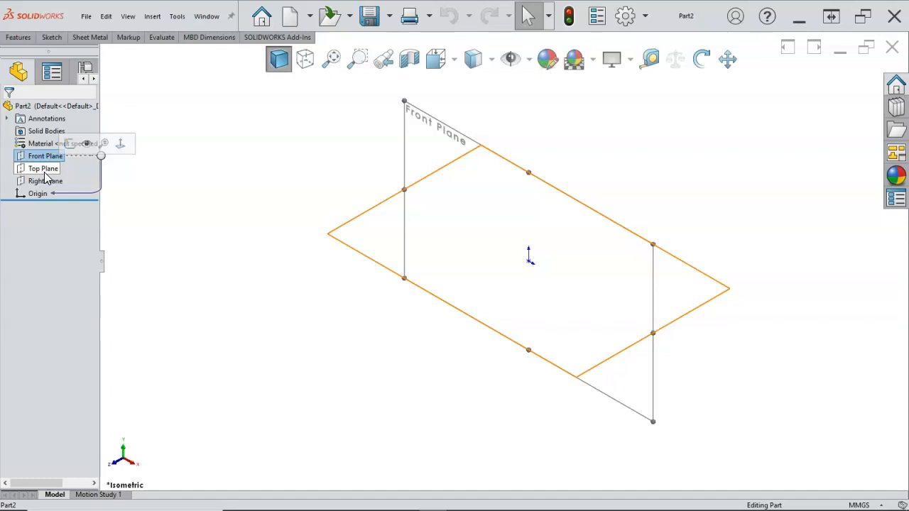
{"action": "left_click", "coordinate": [46, 172]}
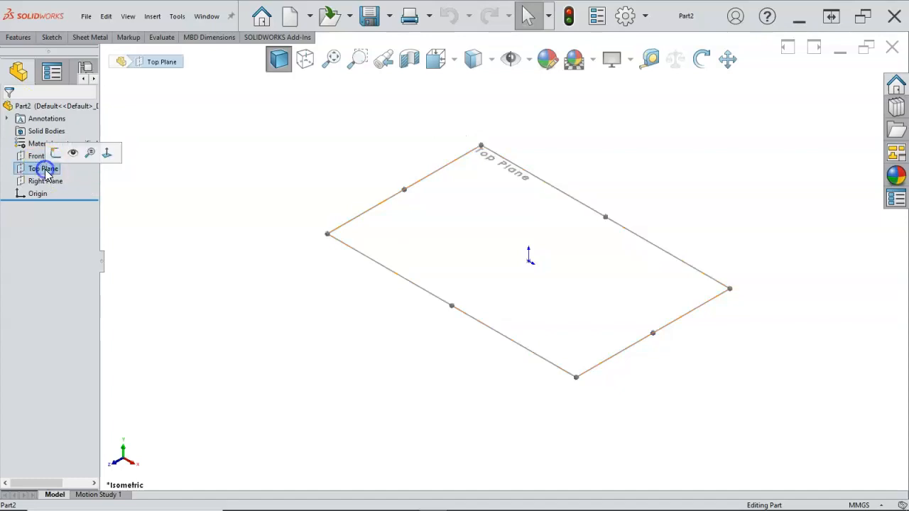
{"action": "left_click", "coordinate": [56, 153]}
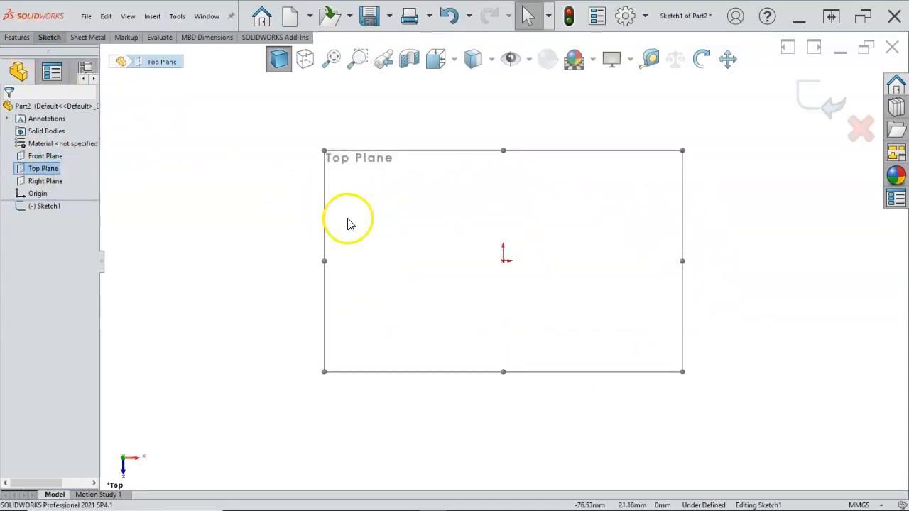
{"action": "key", "text": "s"}
{"action": "left_click", "coordinate": [368, 336]}
{"action": "left_click", "coordinate": [503, 260]}
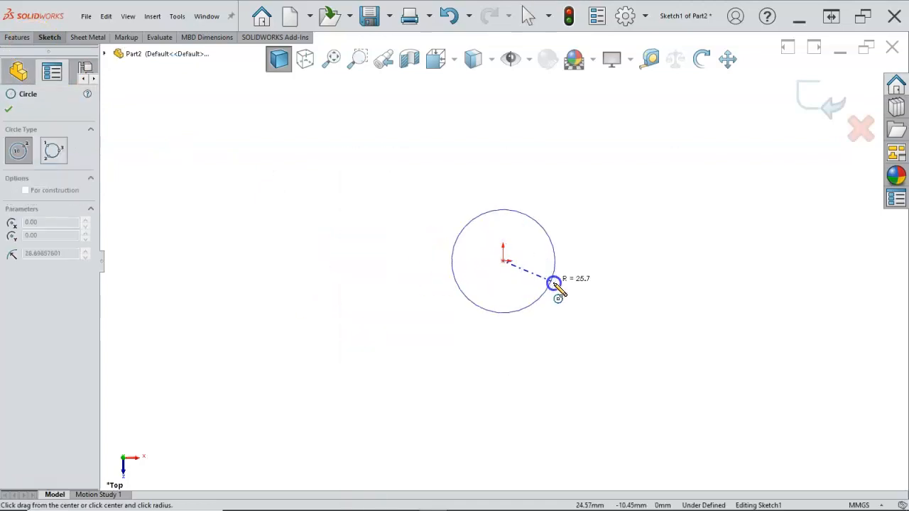
{"action": "left_click", "coordinate": [554, 280]}
{"action": "left_click", "coordinate": [503, 261]}
{"action": "left_click", "coordinate": [604, 310]}
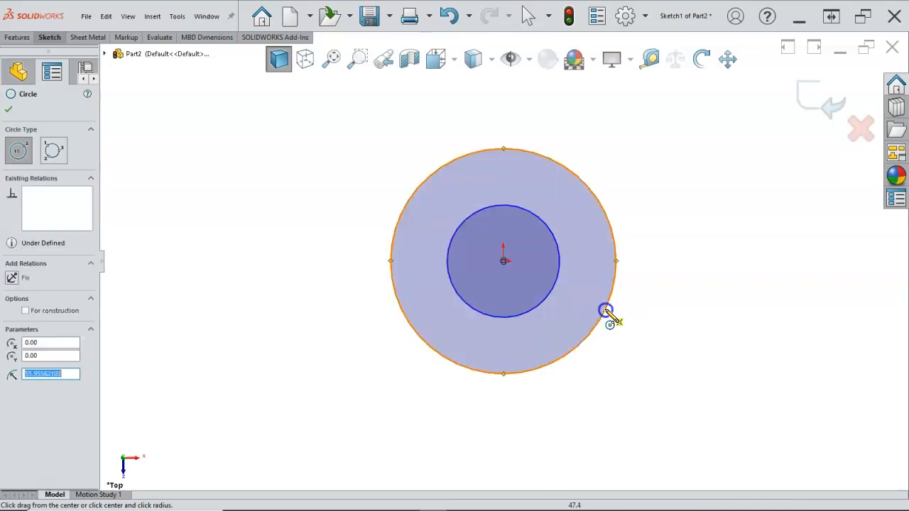
Dimension the outer circle's diameter to 100 mm
{"action": "right_click", "coordinate": [673, 258]}
{"action": "left_click", "coordinate": [786, 239]}
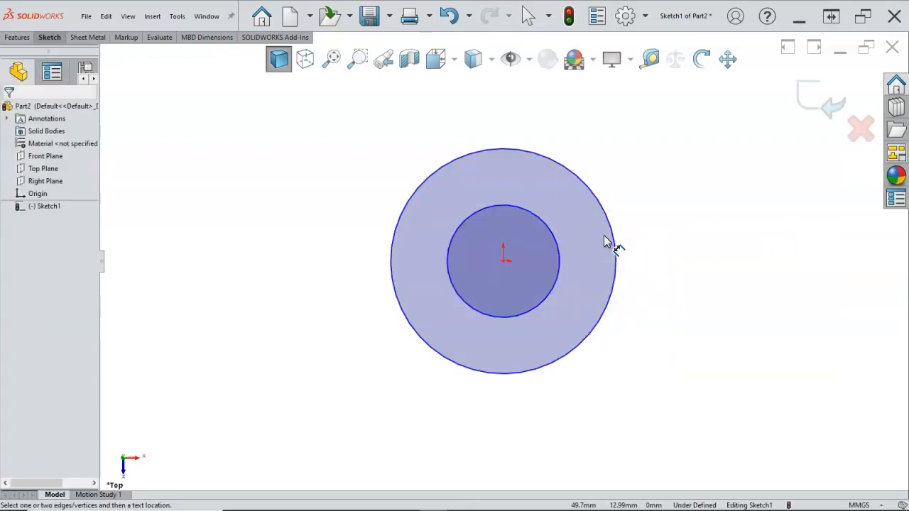
{"action": "left_click", "coordinate": [605, 210]}
{"action": "left_click", "coordinate": [650, 137]}
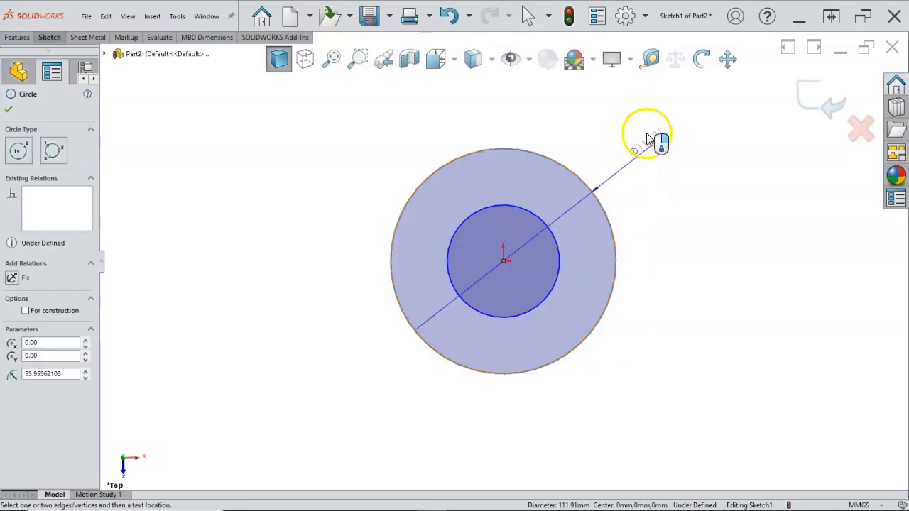
{"action": "type", "text": "100"}
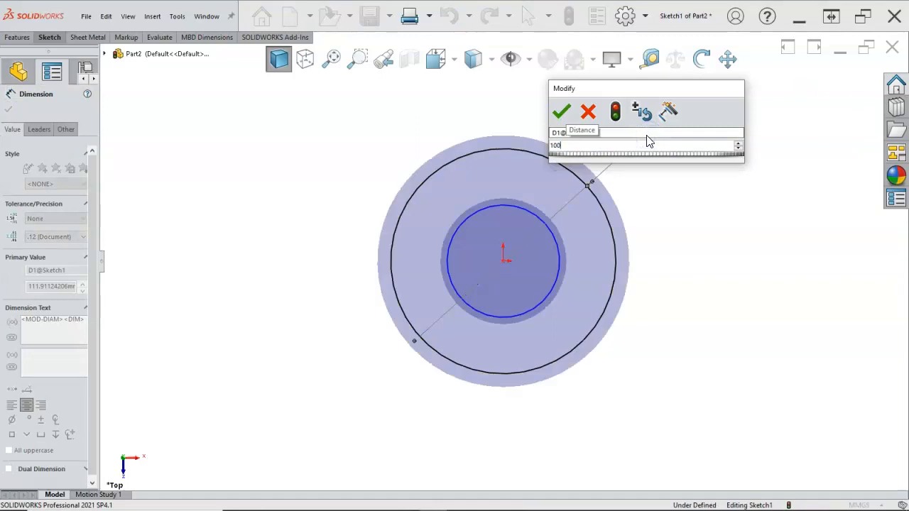
Dimension the inner circle's diameter to 60 mm and exit the sketch
{"action": "left_click", "coordinate": [565, 255]}
{"action": "left_click", "coordinate": [567, 259]}
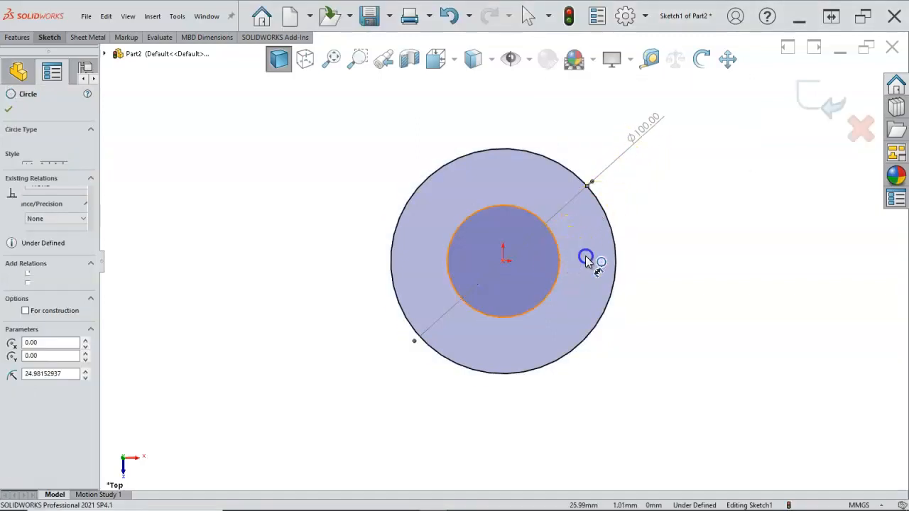
{"action": "left_click", "coordinate": [664, 184]}
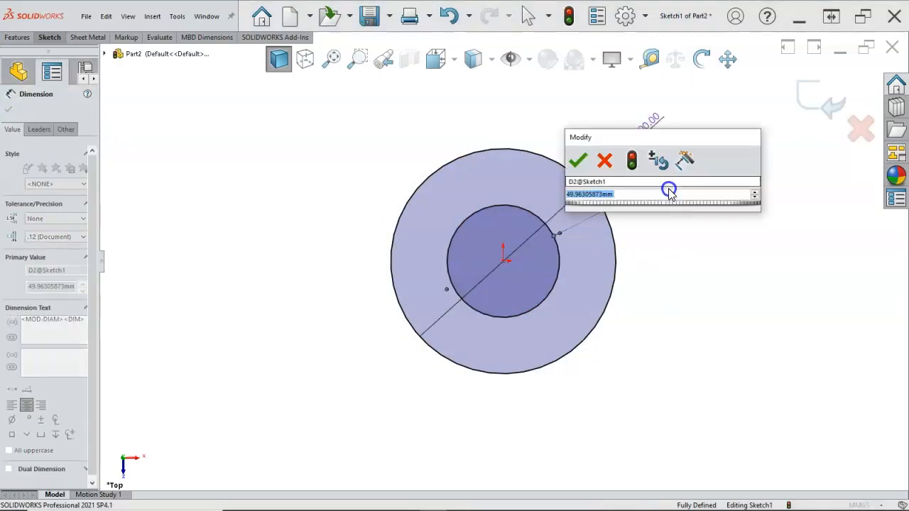
{"action": "type", "text": "60"}
{"action": "key", "text": "Return"}
{"action": "right_click", "coordinate": [645, 234]}
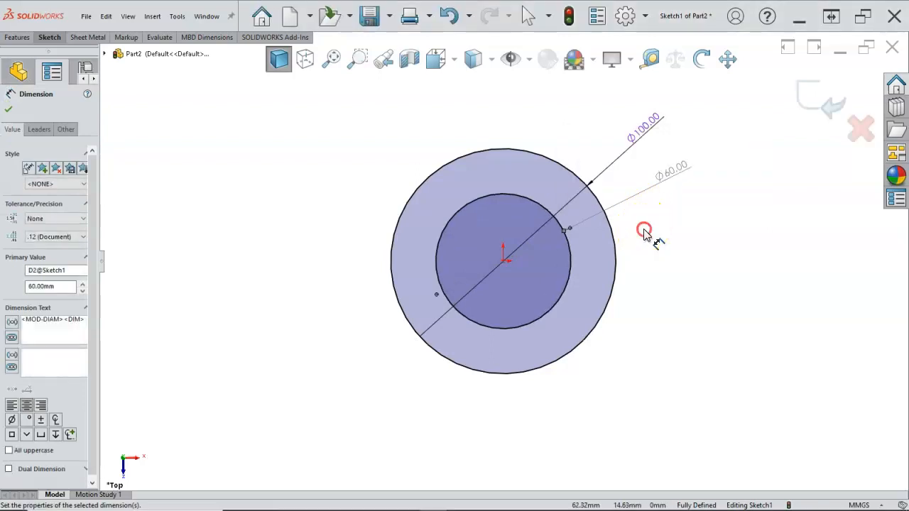
{"action": "left_click", "coordinate": [673, 265]}
{"action": "scroll", "coordinate": [565, 226], "scroll_direction": "down", "scroll_amount": 2}
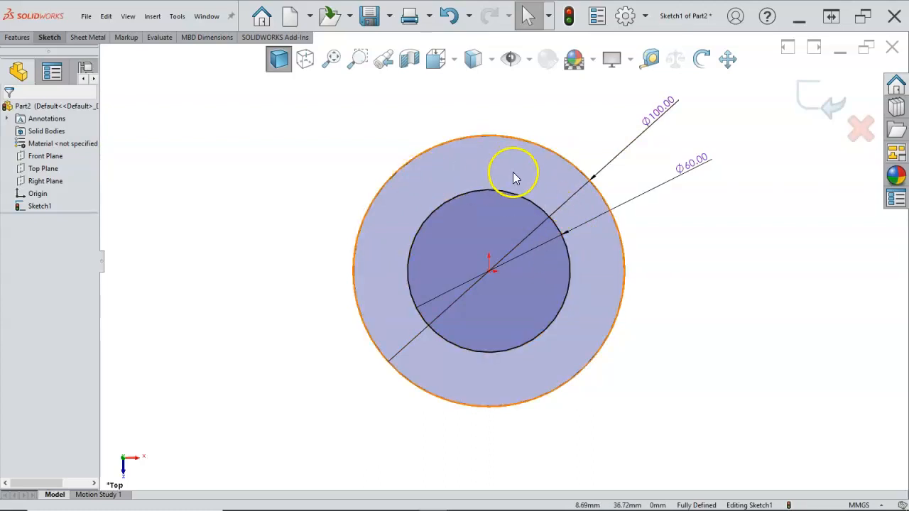
{"action": "left_click", "coordinate": [811, 102]}
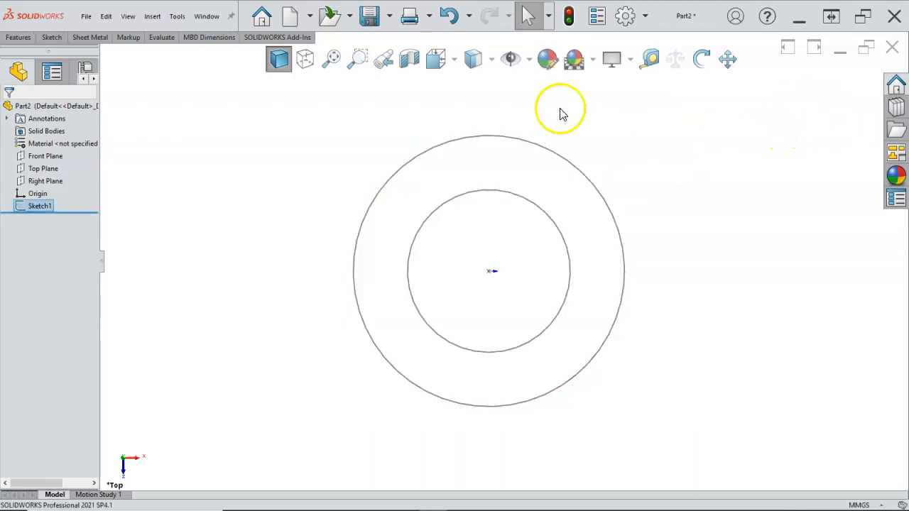
Begin a Boss-Extrude of the two-circle sketch and remove the selected outer contour to extrude only the ring between the circles
{"action": "left_click", "coordinate": [399, 172]}
{"action": "key", "text": "s"}
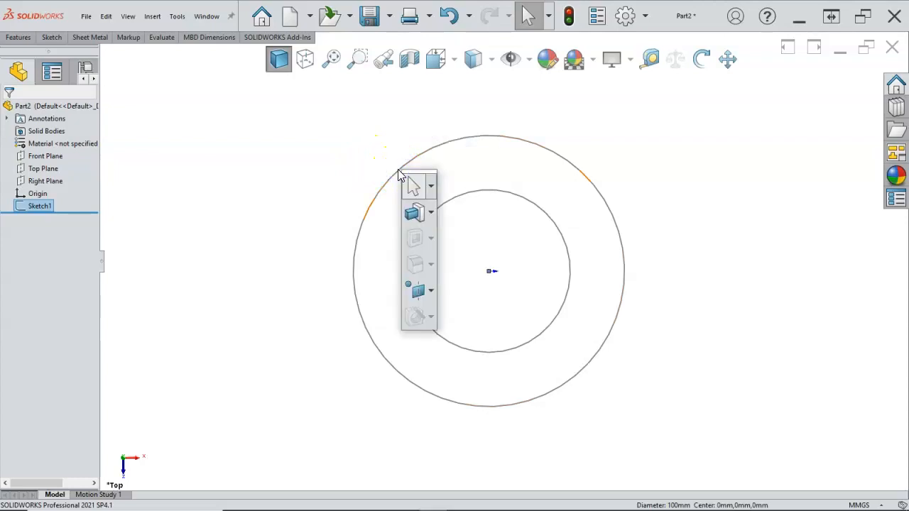
{"action": "left_click", "coordinate": [418, 213]}
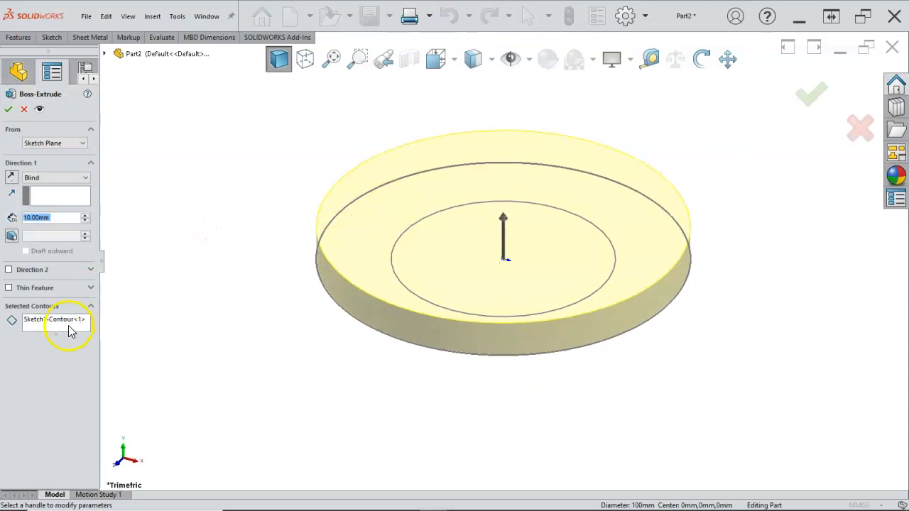
{"action": "left_click", "coordinate": [62, 320]}
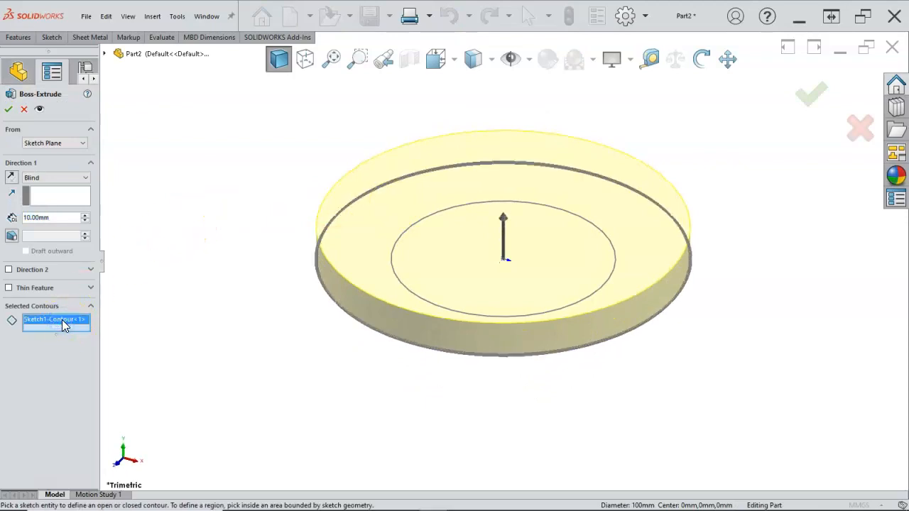
{"action": "right_click", "coordinate": [62, 319]}
{"action": "left_click", "coordinate": [88, 326]}
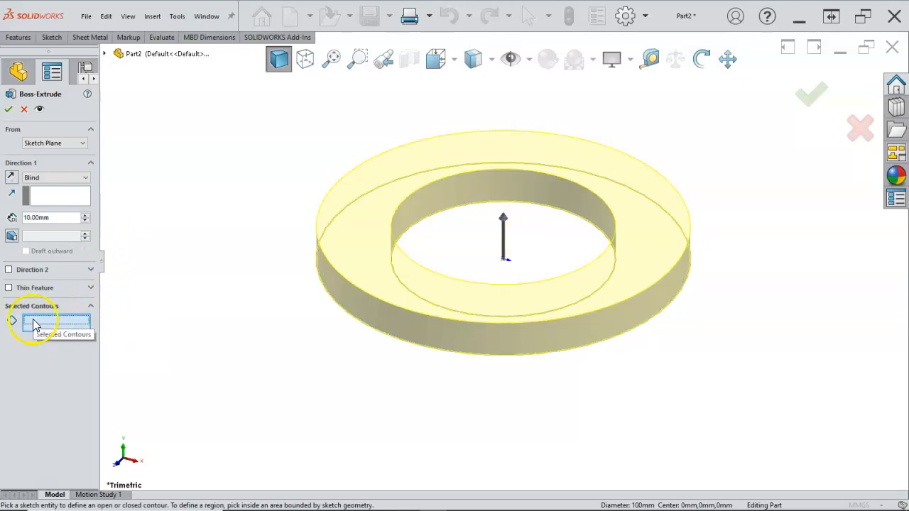
Set the ring's blind extrusion depth to 3 mm and complete the boss
{"action": "left_click_drag", "start_coordinate": [61, 217], "coordinate": [14, 218]}
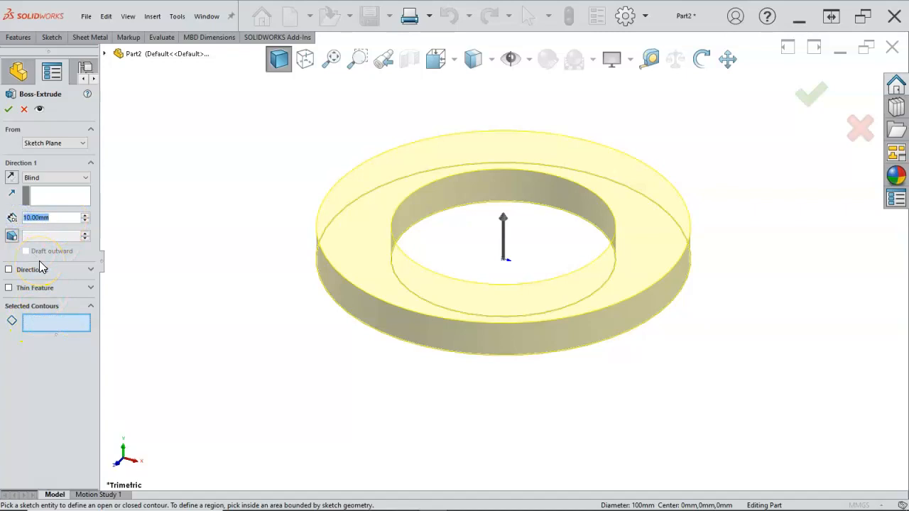
{"action": "type", "text": "3.5"}
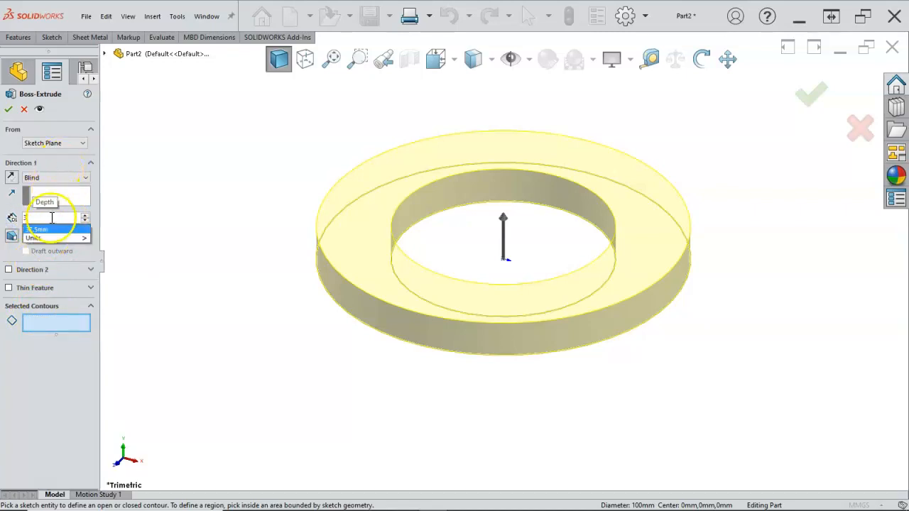
{"action": "key", "text": "Return"}
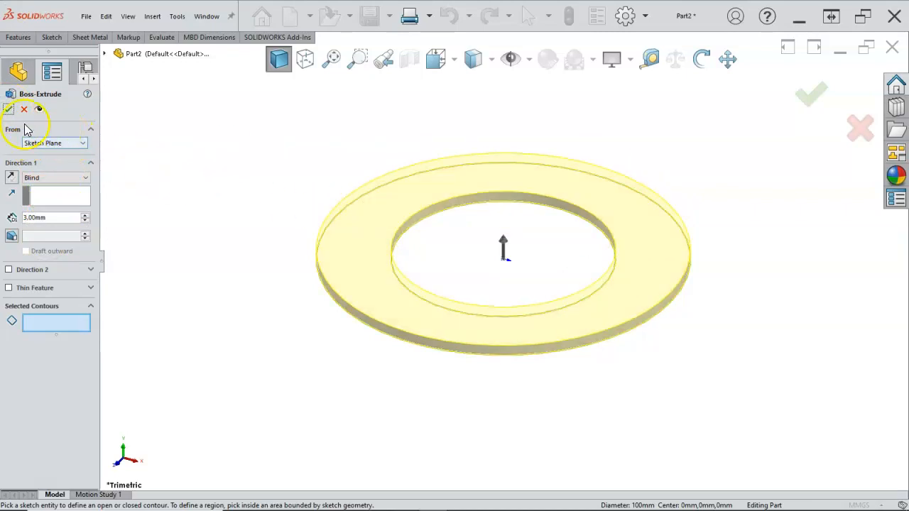
{"action": "left_click", "coordinate": [8, 109]}
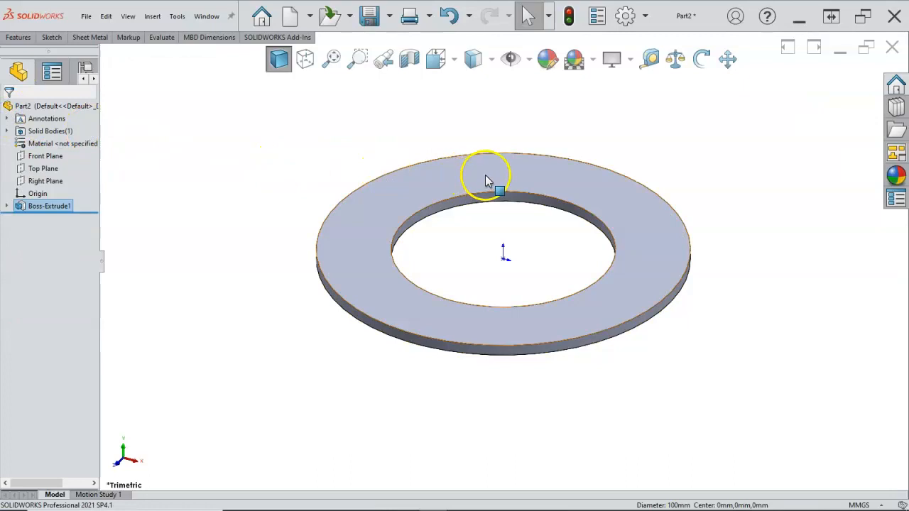
{"action": "left_click", "coordinate": [487, 181]}
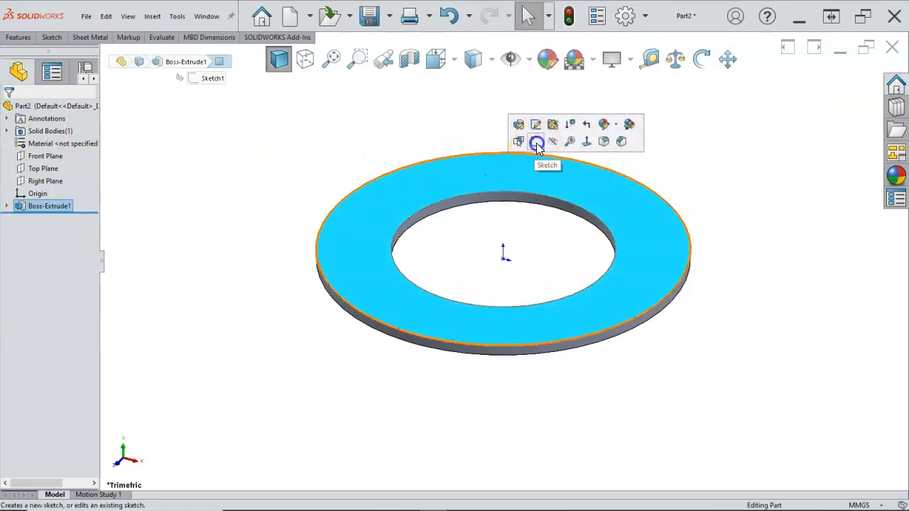
{"action": "left_click", "coordinate": [537, 143]}
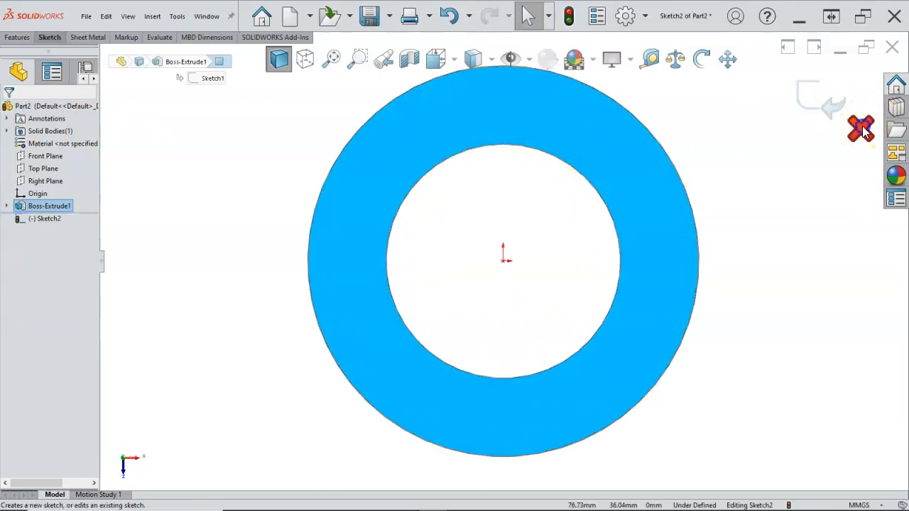
{"action": "left_click", "coordinate": [863, 131]}
{"action": "left_click", "coordinate": [481, 263]}
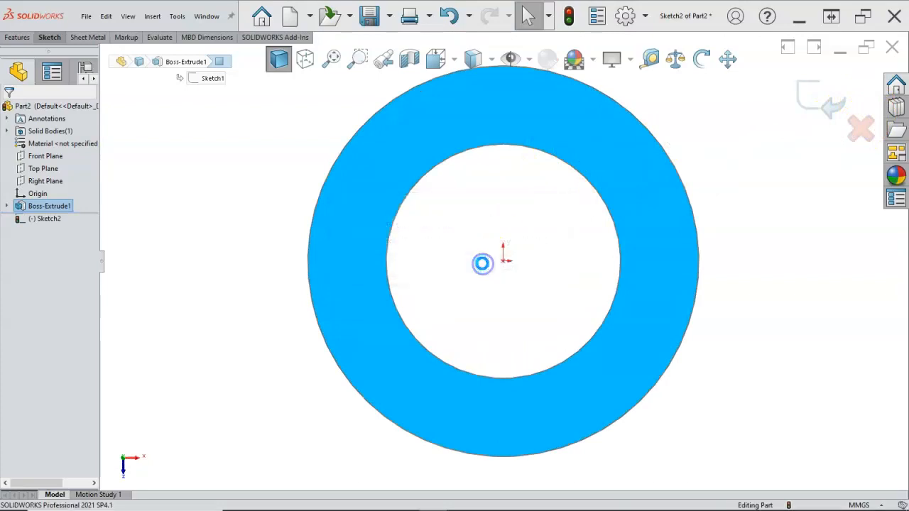
Start a Hole Wizard feature on the ring's upper face using the plain Hole type with Drill sizes
{"action": "left_click", "coordinate": [499, 174]}
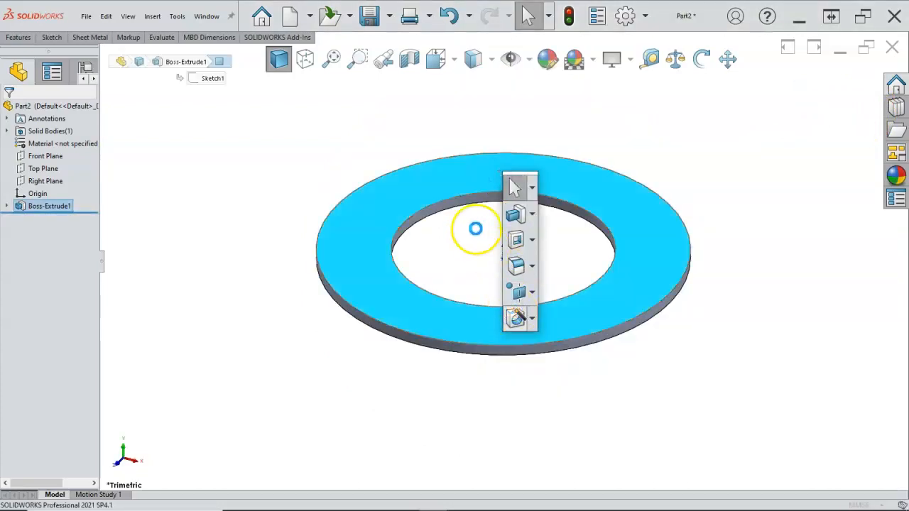
{"action": "left_click", "coordinate": [82, 227]}
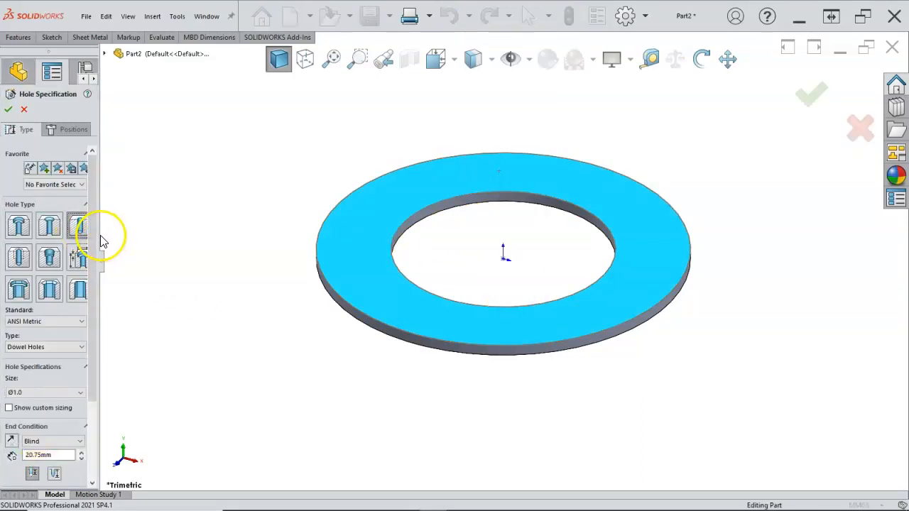
{"action": "left_click_drag", "start_coordinate": [99, 235], "coordinate": [145, 237]}
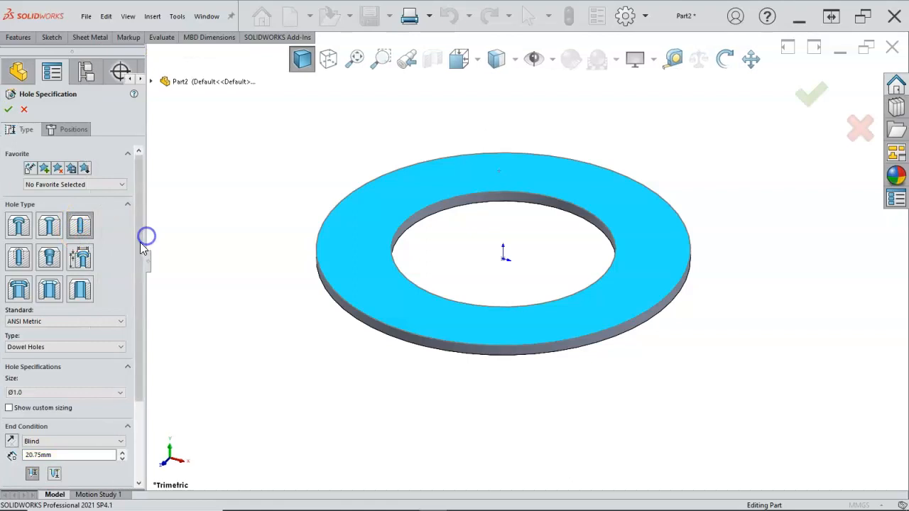
{"action": "left_click", "coordinate": [80, 347]}
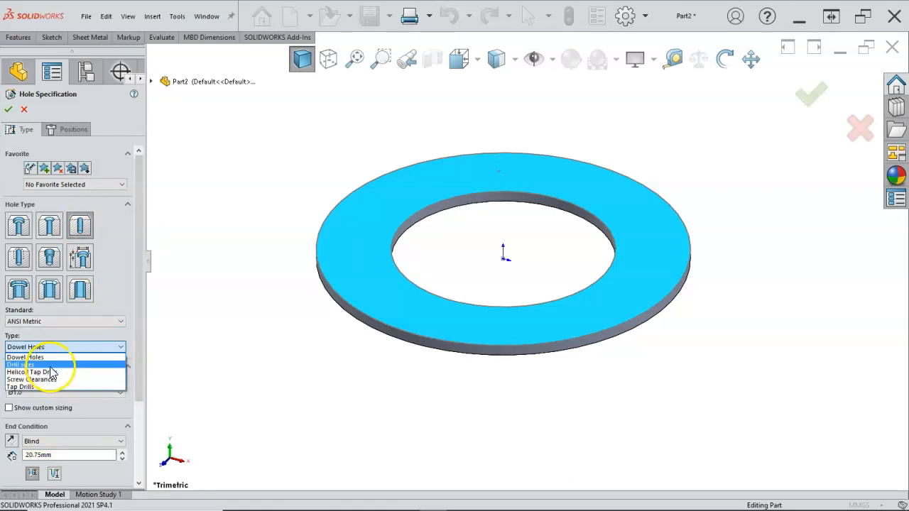
{"action": "left_click", "coordinate": [61, 368]}
Set the drilled hole's size to Ø10.0 and its end condition to Up To Next
{"action": "left_click_drag", "start_coordinate": [138, 357], "coordinate": [130, 421]}
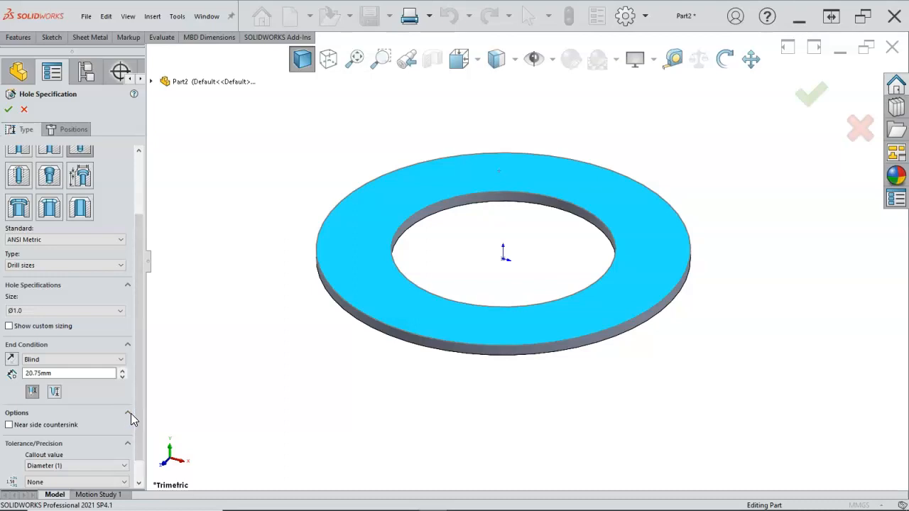
{"action": "left_click", "coordinate": [124, 396]}
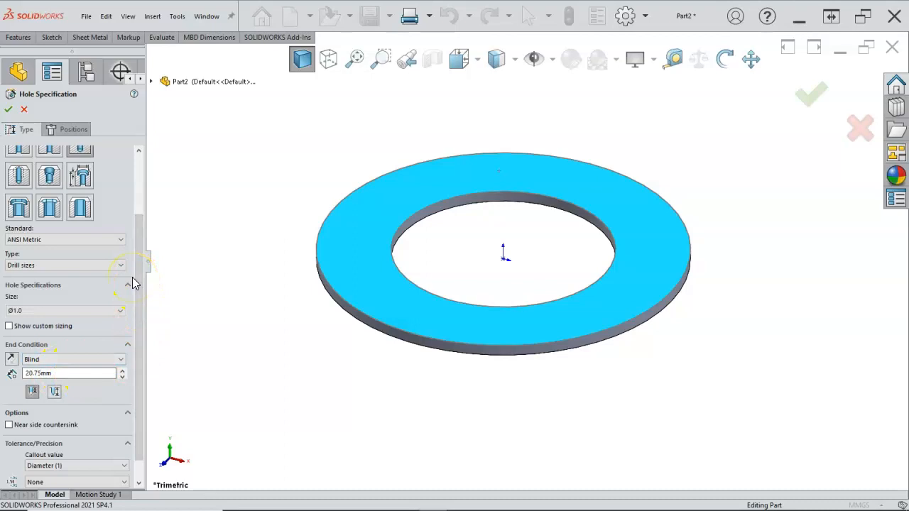
{"action": "left_click", "coordinate": [130, 309]}
{"action": "left_click", "coordinate": [121, 310]}
{"action": "scroll", "coordinate": [76, 386], "scroll_direction": "down", "scroll_amount": 20}
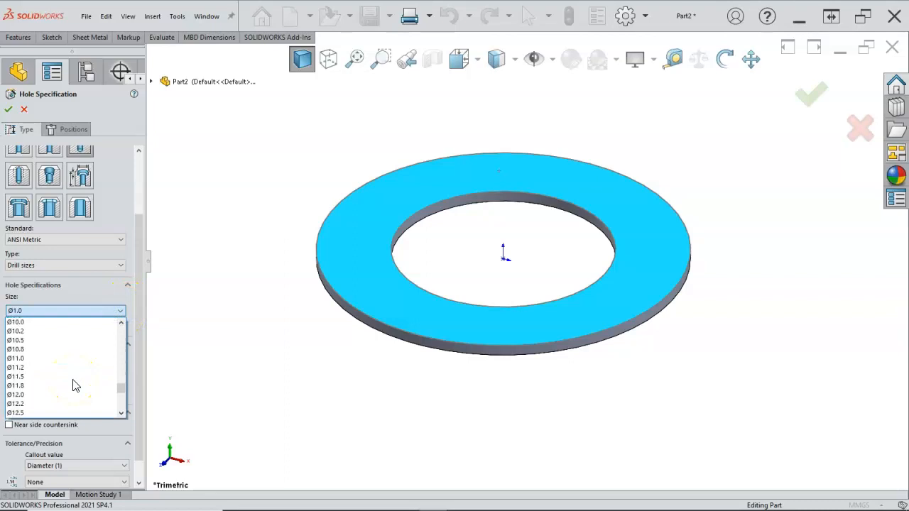
{"action": "left_click", "coordinate": [28, 351]}
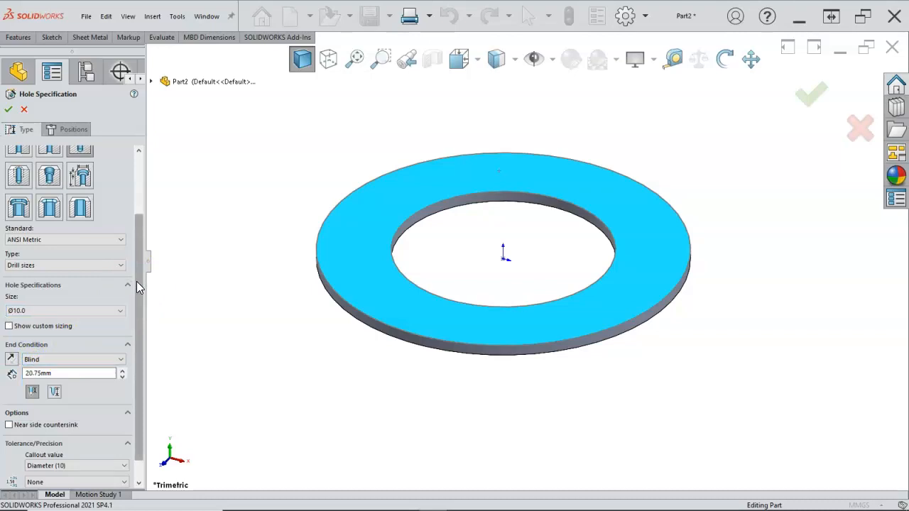
{"action": "left_click_drag", "start_coordinate": [137, 282], "coordinate": [133, 324]}
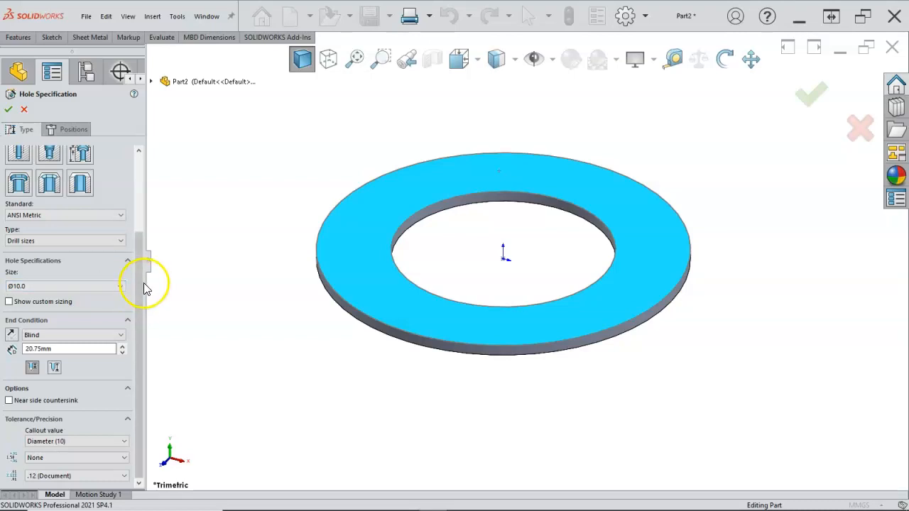
{"action": "left_click", "coordinate": [90, 335]}
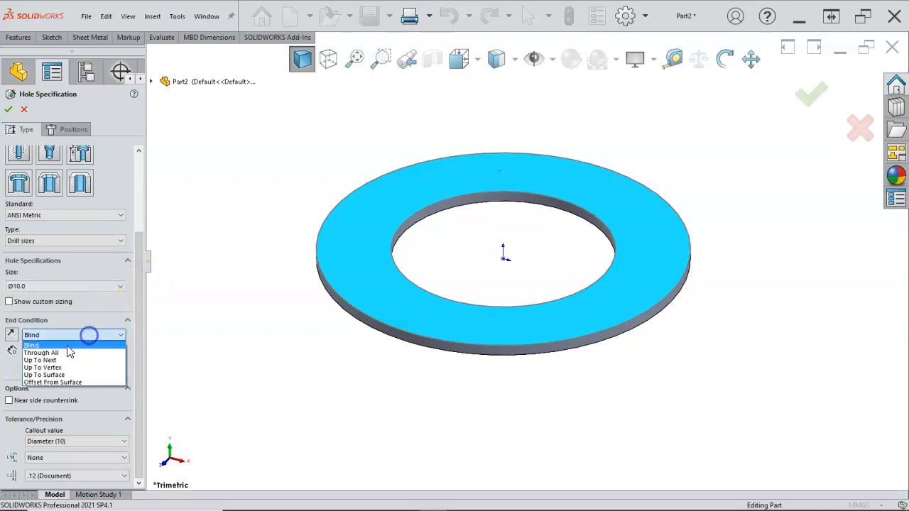
{"action": "left_click", "coordinate": [56, 361]}
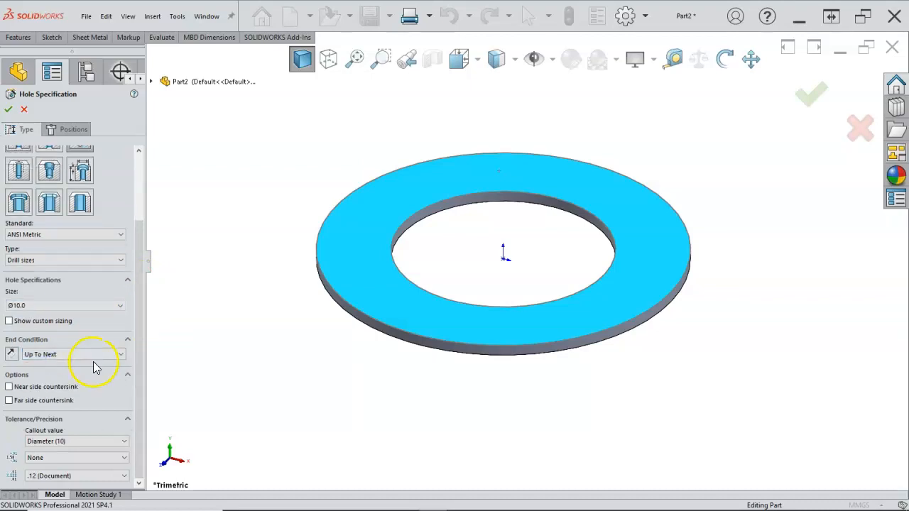
Place one hole position point on the ring's face directly above the origin and leave the point tool
{"action": "left_click", "coordinate": [68, 129]}
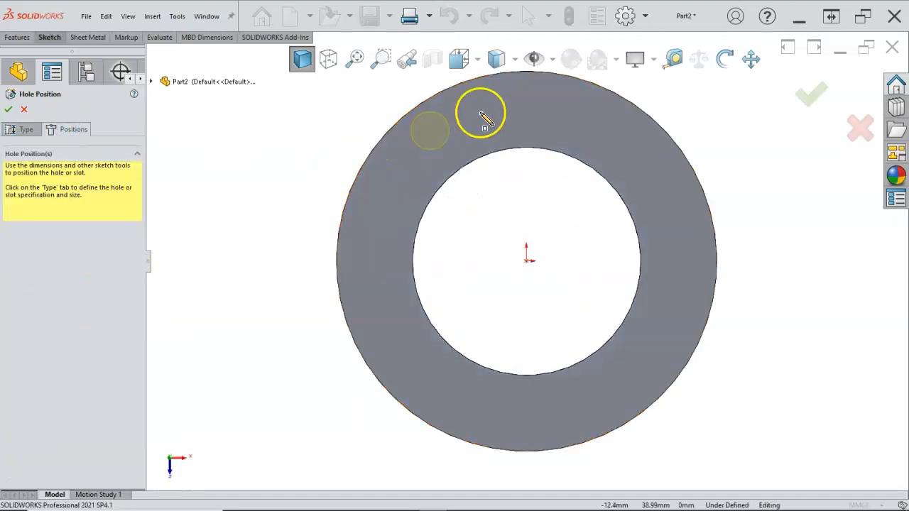
{"action": "left_click", "coordinate": [526, 110]}
{"action": "right_click", "coordinate": [501, 184]}
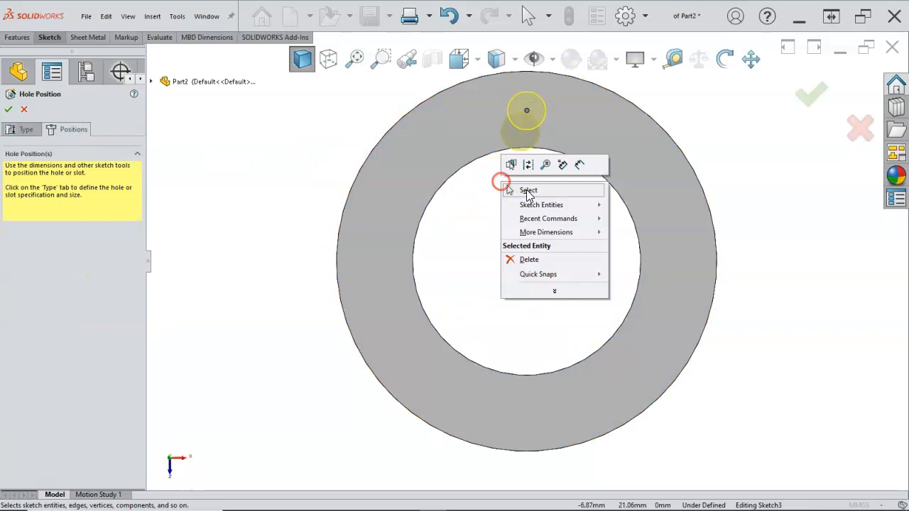
{"action": "left_click", "coordinate": [528, 192]}
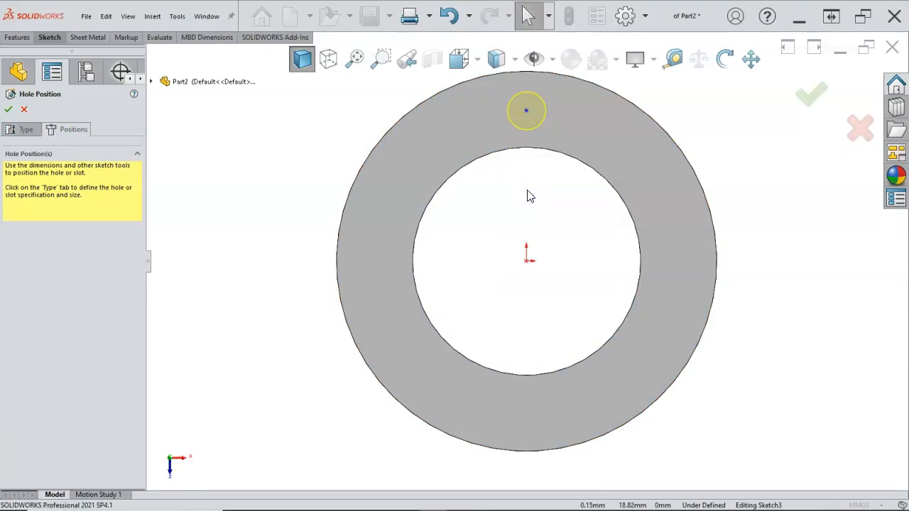
{"action": "right_click", "coordinate": [528, 193]}
{"action": "left_click", "coordinate": [507, 192]}
Sketch a construction circle centred on the origin and passing through the hole's position point
{"action": "key", "text": "s"}
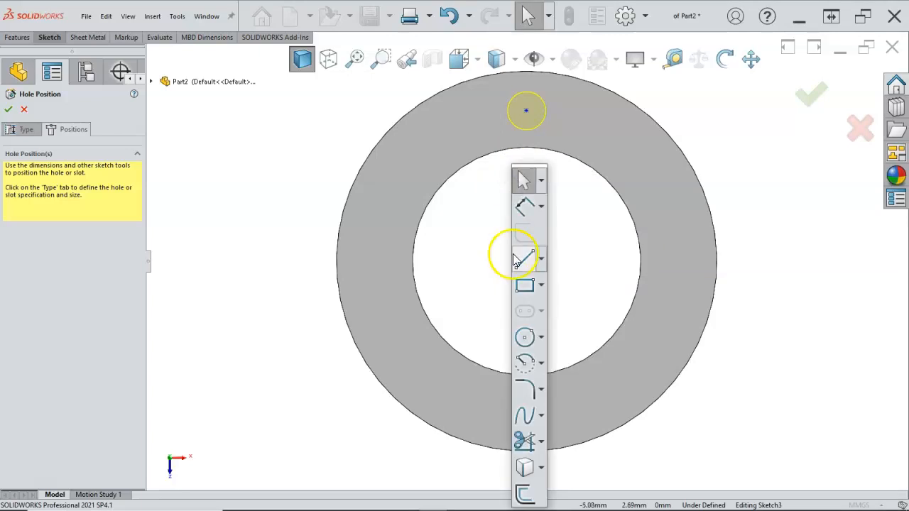
{"action": "left_click", "coordinate": [524, 334]}
{"action": "left_click", "coordinate": [528, 260]}
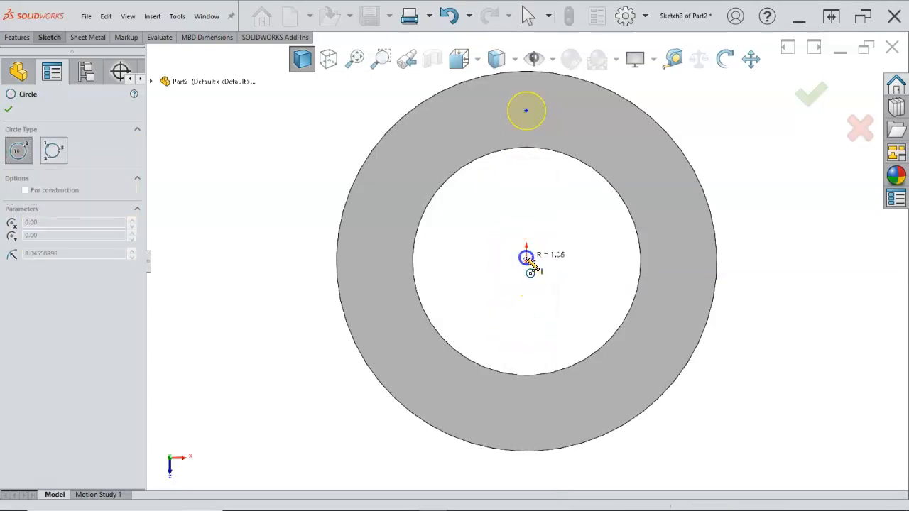
{"action": "left_click", "coordinate": [527, 111]}
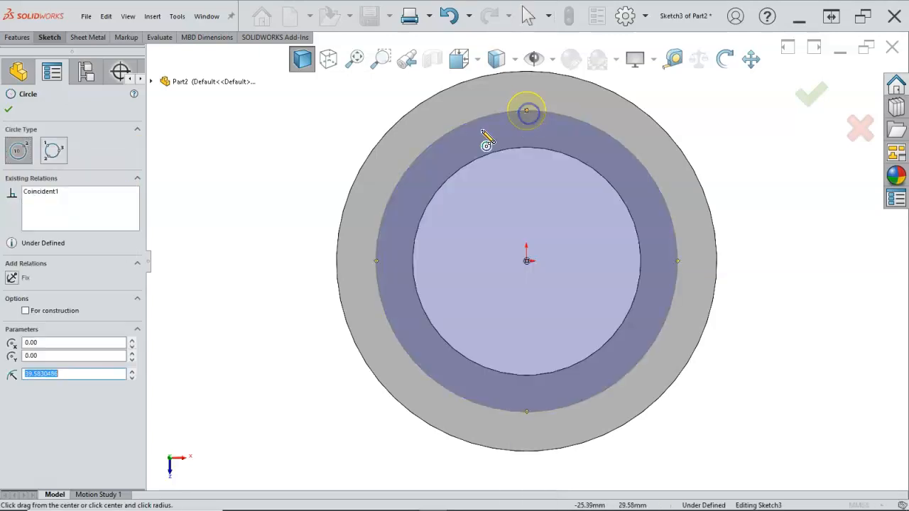
{"action": "right_click", "coordinate": [191, 264]}
{"action": "left_click", "coordinate": [226, 273]}
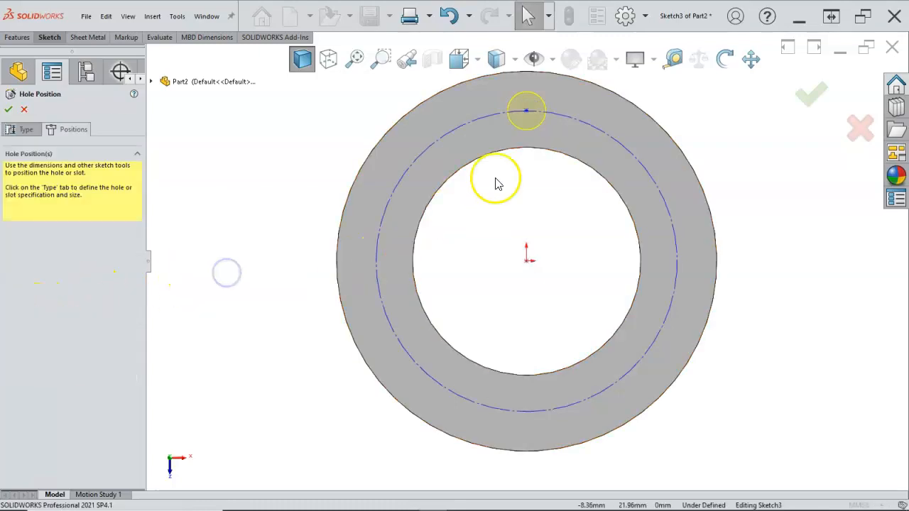
Add a Vertical relation between the hole's position point and the origin
{"action": "left_click", "coordinate": [526, 110]}
{"action": "left_click", "coordinate": [526, 260], "text": "ctrl"}
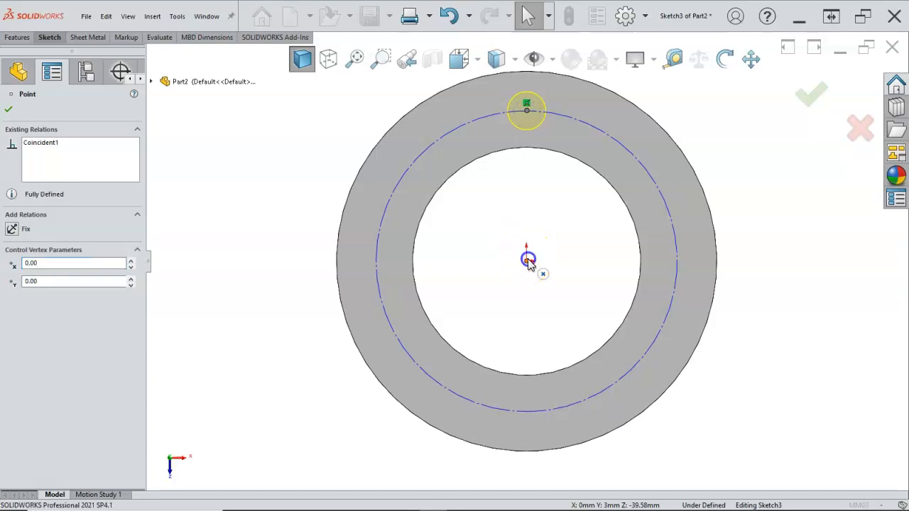
{"action": "left_click", "coordinate": [577, 210]}
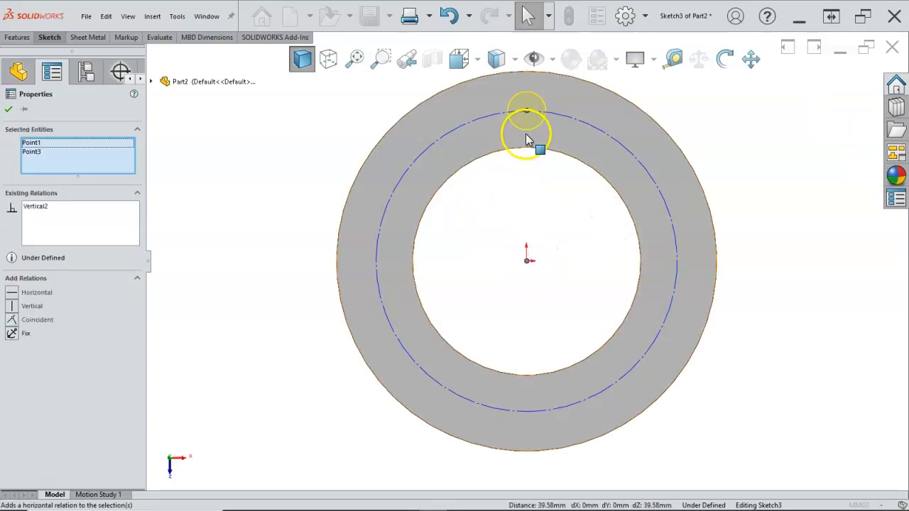
Dimension the construction circle's diameter to 75 mm and end the dimension command
{"action": "right_click", "coordinate": [525, 194]}
{"action": "left_click", "coordinate": [602, 184]}
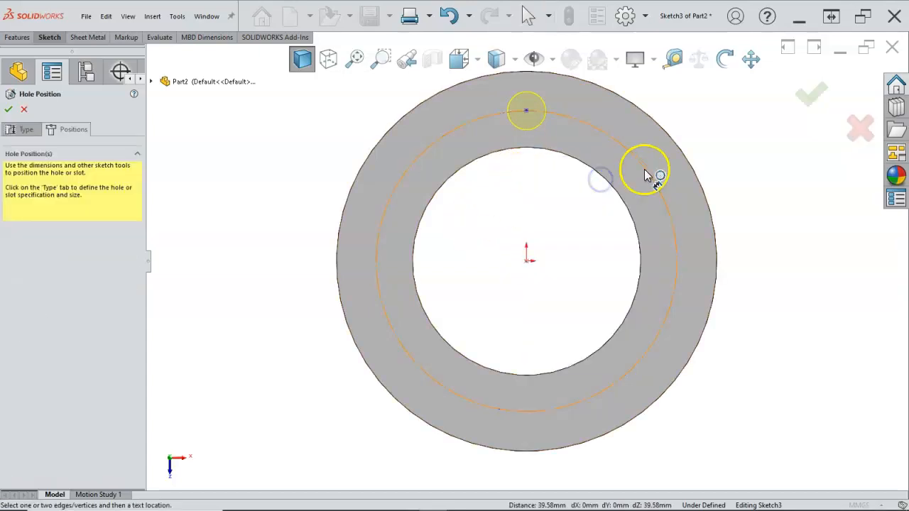
{"action": "left_click", "coordinate": [645, 169]}
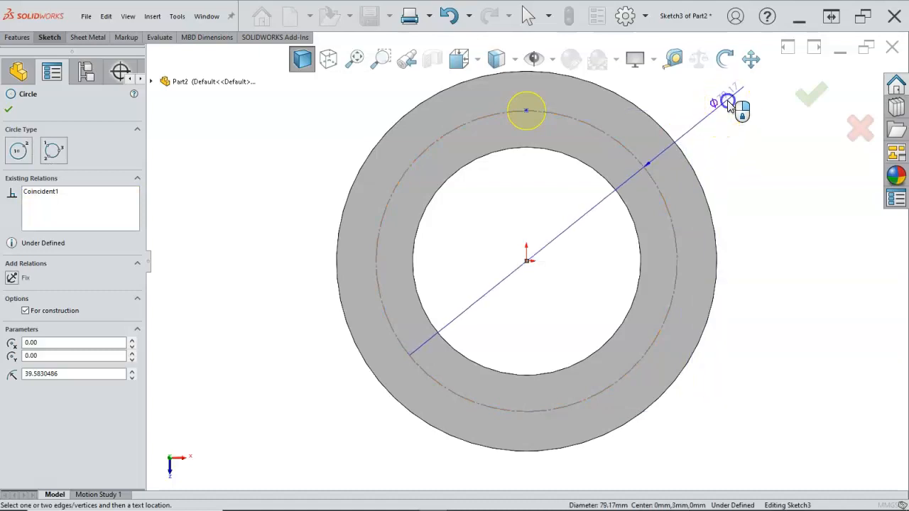
{"action": "left_click", "coordinate": [720, 115]}
{"action": "type", "text": "75"}
{"action": "key", "text": "Return"}
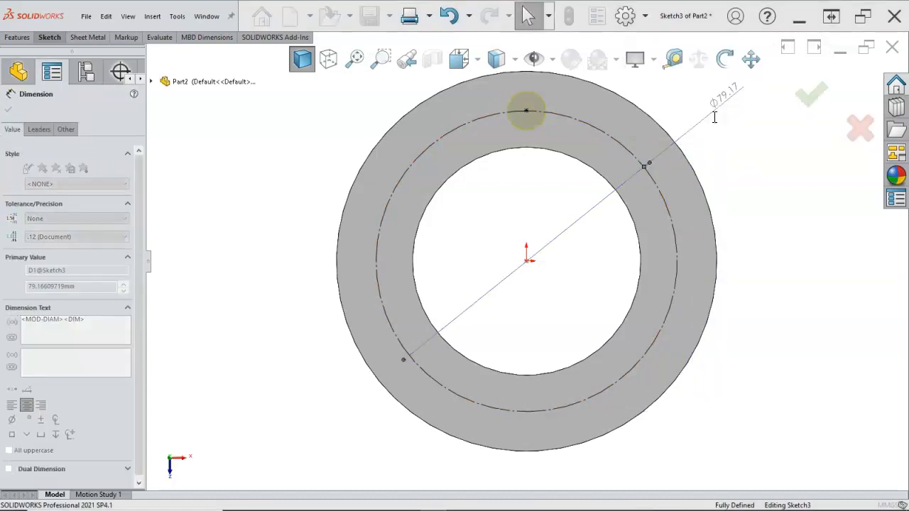
{"action": "right_click", "coordinate": [532, 189]}
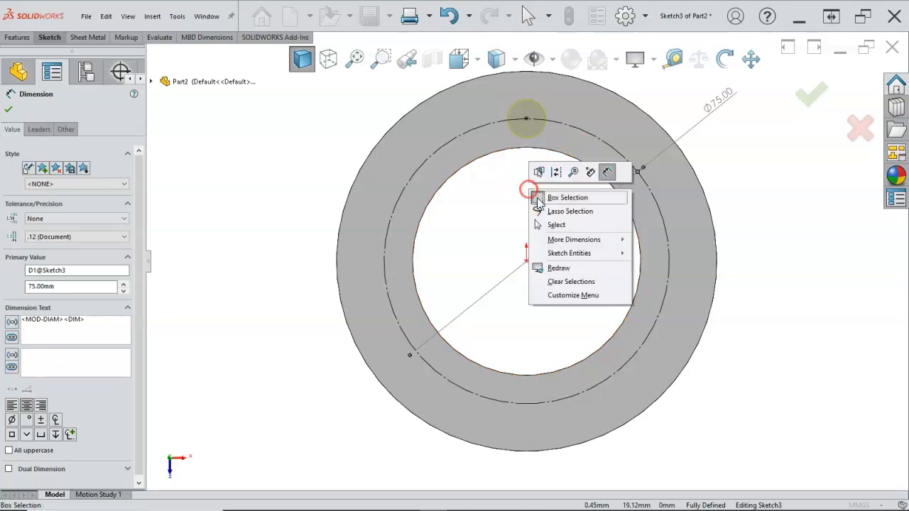
{"action": "left_click", "coordinate": [548, 222]}
Create a circular sketch pattern of the hole point about the origin with 8 equally spaced instances over 360 degrees
{"action": "left_click", "coordinate": [525, 119]}
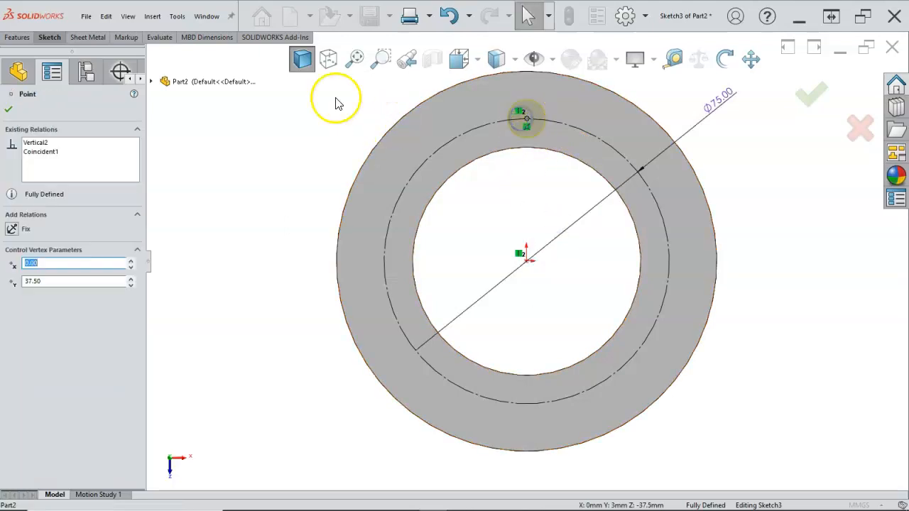
{"action": "left_click", "coordinate": [51, 37]}
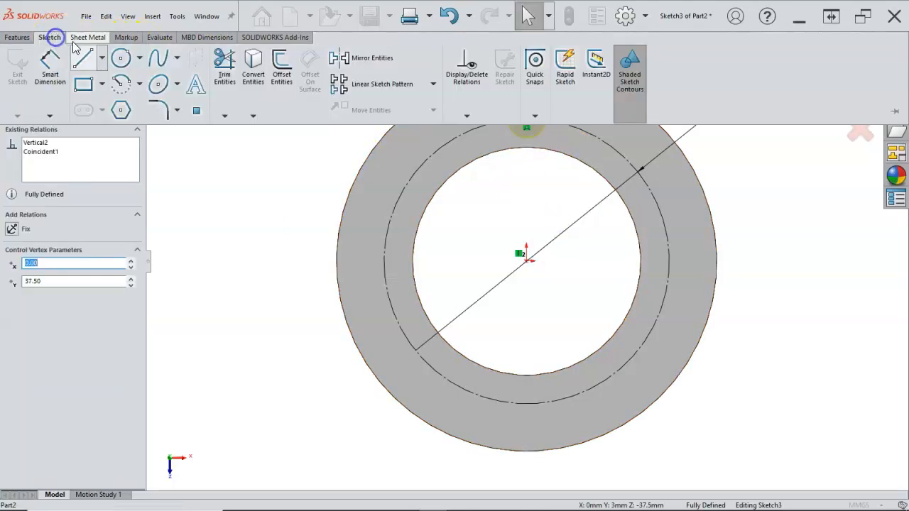
{"action": "left_click", "coordinate": [433, 84]}
{"action": "left_click", "coordinate": [380, 118]}
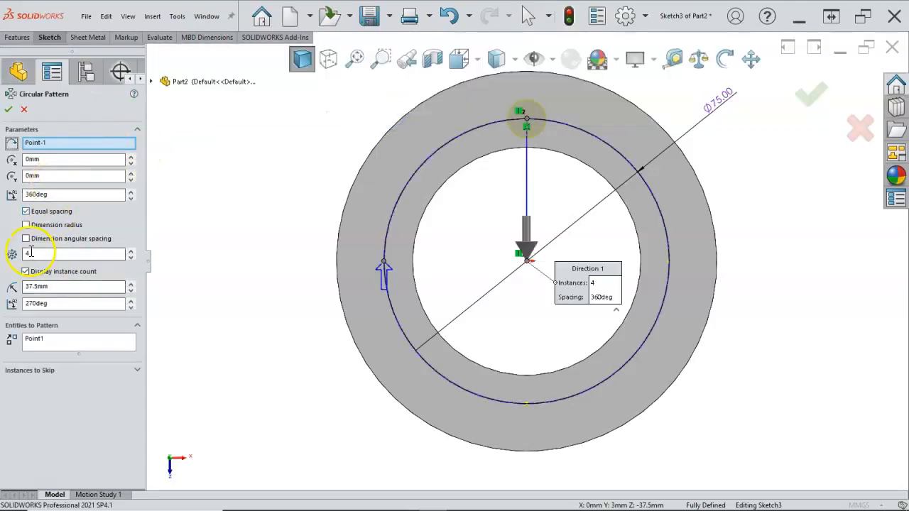
{"action": "left_click_drag", "start_coordinate": [32, 254], "coordinate": [13, 253]}
{"action": "type", "text": "8"}
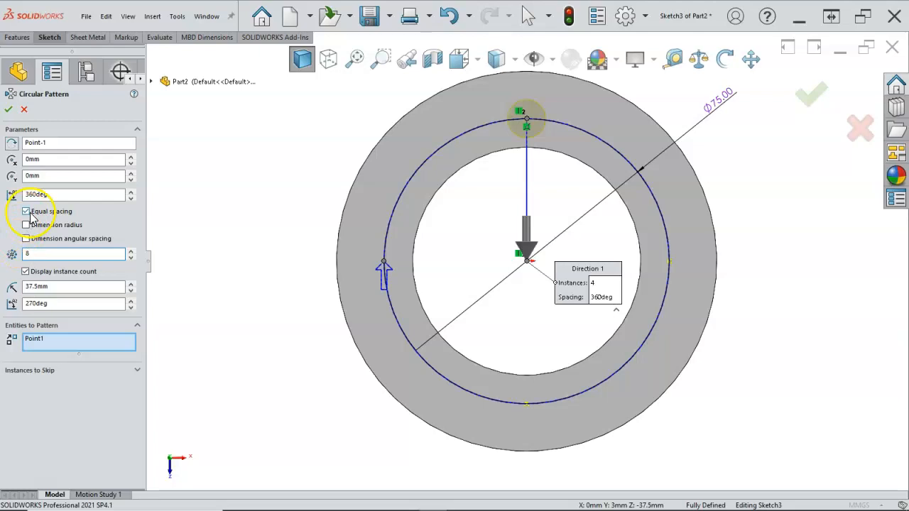
{"action": "left_click", "coordinate": [8, 110]}
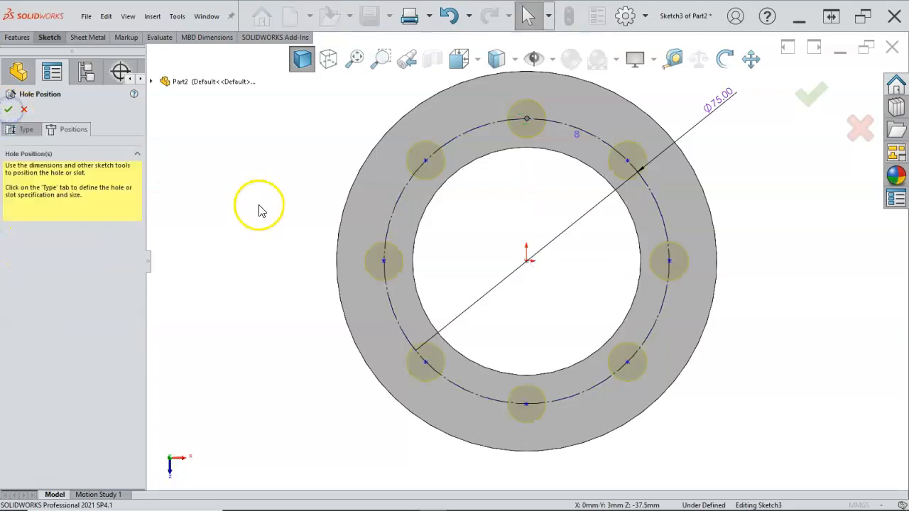
Fully define the patterned hole points on the 75 mm construction circle and complete the hole feature
{"action": "mouse_move", "coordinate": [428, 160]}
{"action": "left_mouse_down"}
{"action": "mouse_move", "coordinate": [409, 154]}
{"action": "mouse_move", "coordinate": [422, 165]}
{"action": "left_mouse_up"}
{"action": "left_click", "coordinate": [298, 198]}
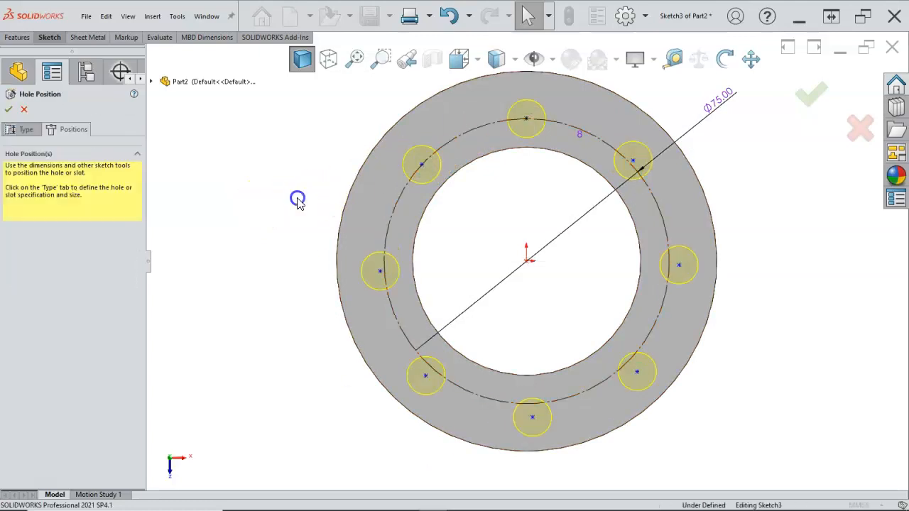
{"action": "mouse_move", "coordinate": [635, 162]}
{"action": "left_mouse_down"}
{"action": "mouse_move", "coordinate": [609, 178]}
{"action": "mouse_move", "coordinate": [629, 168]}
{"action": "left_mouse_up"}
{"action": "left_click", "coordinate": [743, 220]}
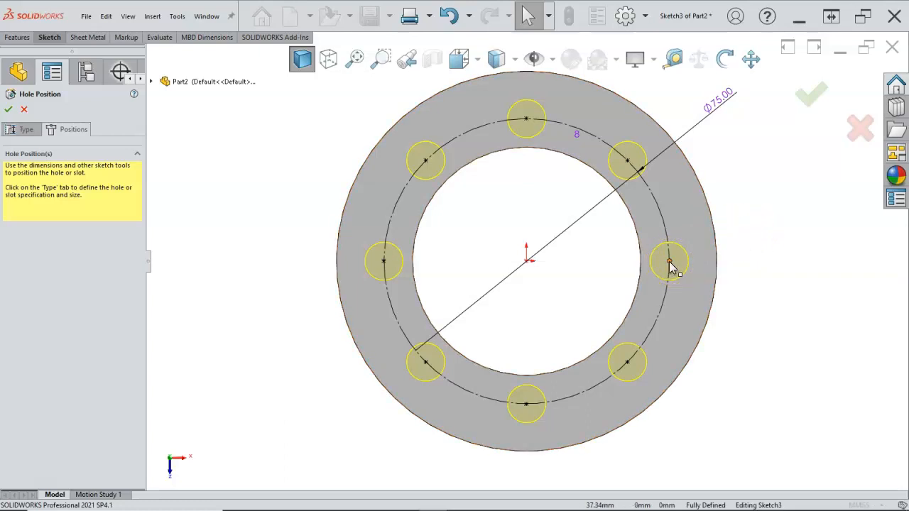
{"action": "left_click", "coordinate": [812, 95]}
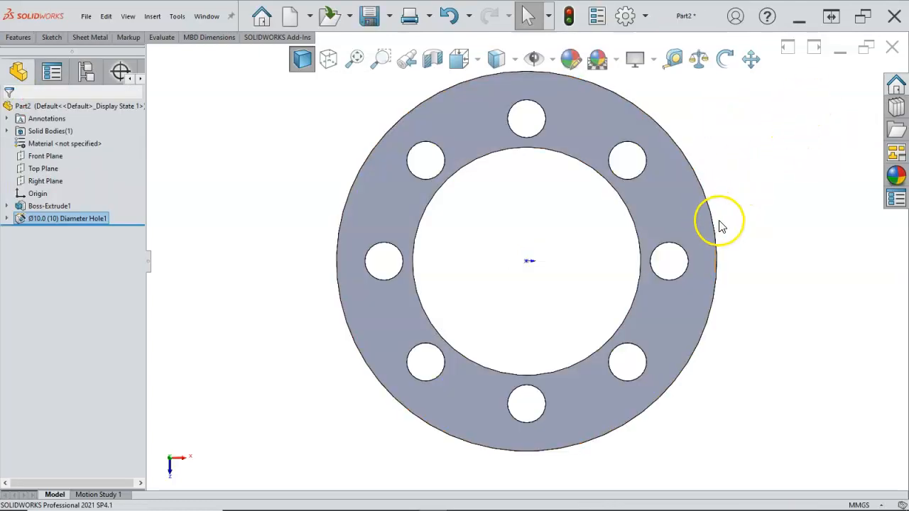
Show the ring in isometric view and save the part as Gasket in the Assignment8 folder
{"action": "key", "text": "ctrl+7"}
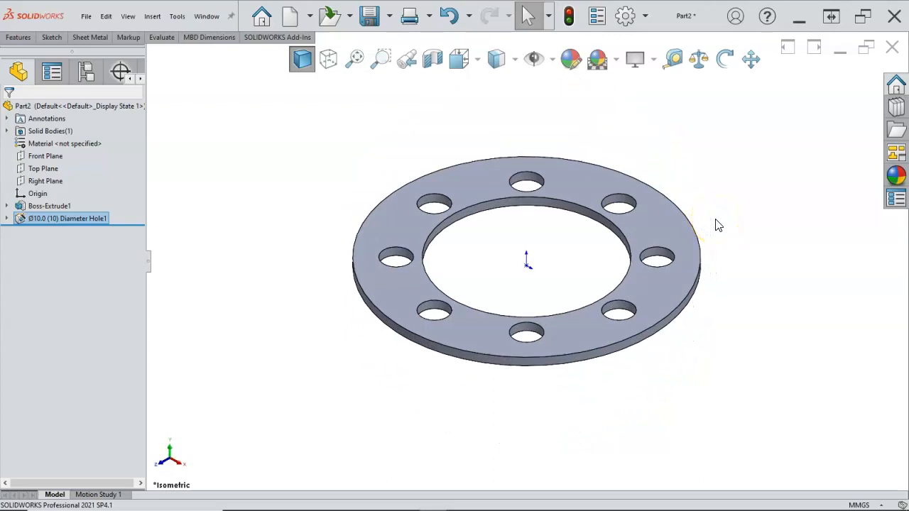
{"action": "left_click", "coordinate": [370, 16]}
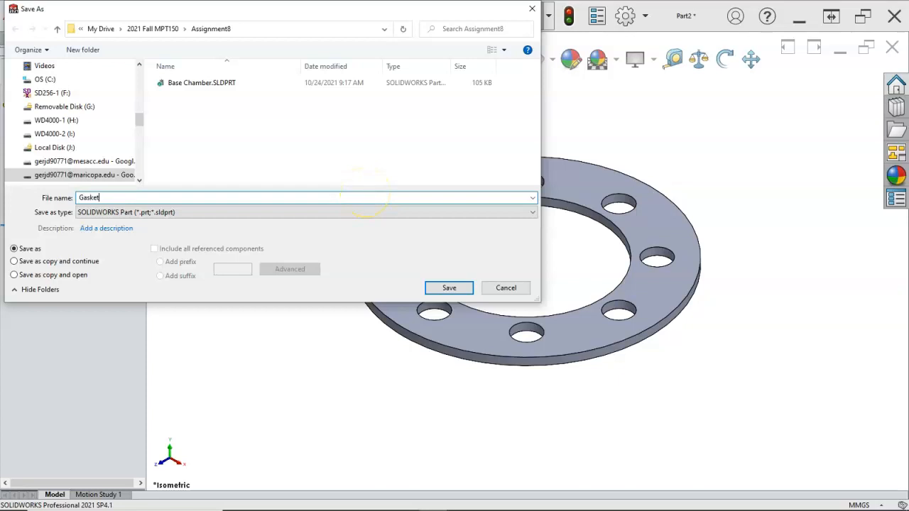
{"action": "left_click", "coordinate": [439, 288]}
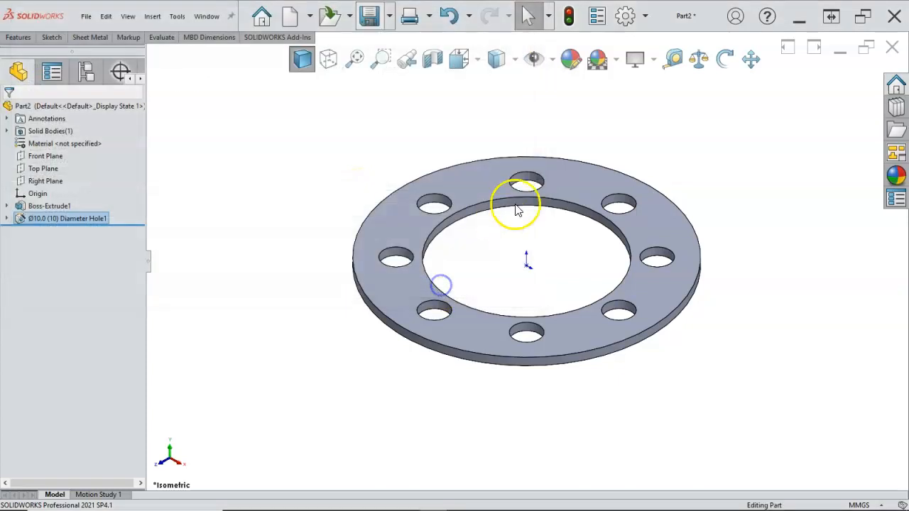
Close the saved part and reopen Gasket.SLDPRT
{"action": "left_click", "coordinate": [893, 47]}
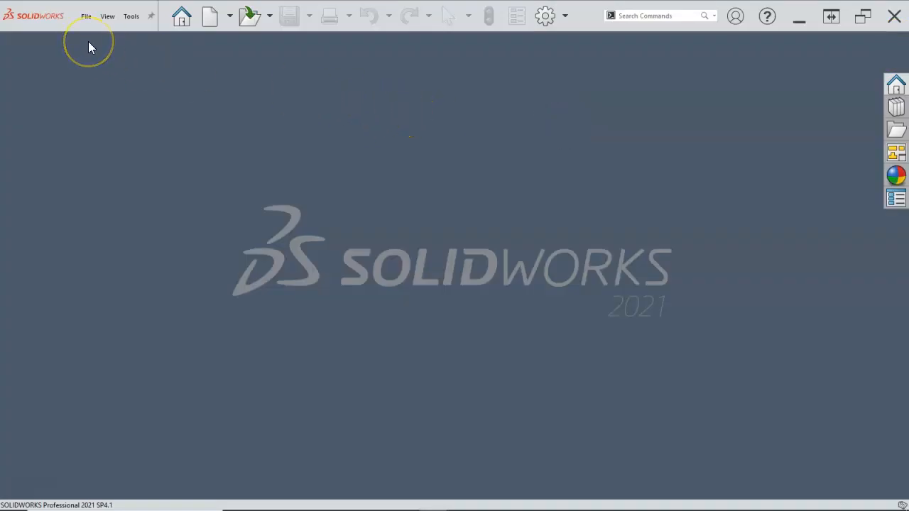
{"action": "left_click", "coordinate": [86, 16]}
{"action": "left_click", "coordinate": [111, 72]}
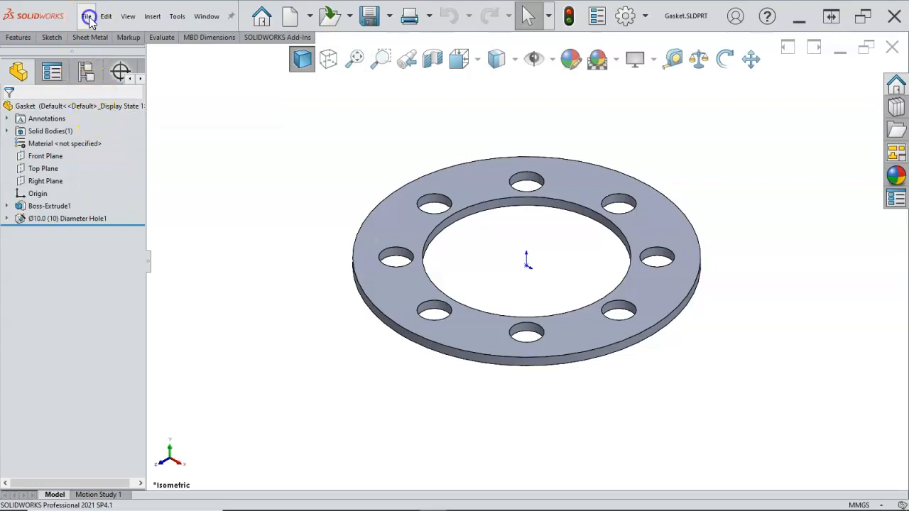
Save the gasket as a copy named Cover Plate using Save as copy and open, and close the original document
{"action": "left_click", "coordinate": [87, 16]}
{"action": "left_click", "coordinate": [129, 160]}
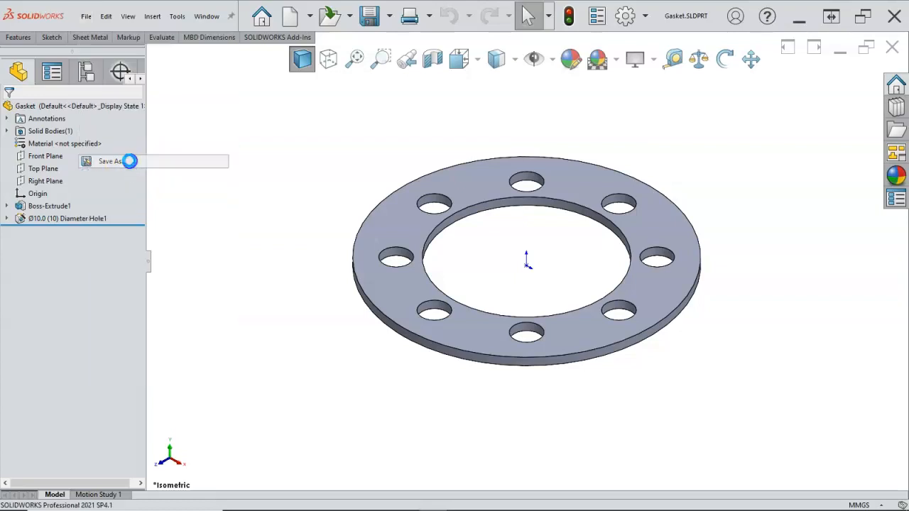
{"action": "left_click", "coordinate": [145, 211]}
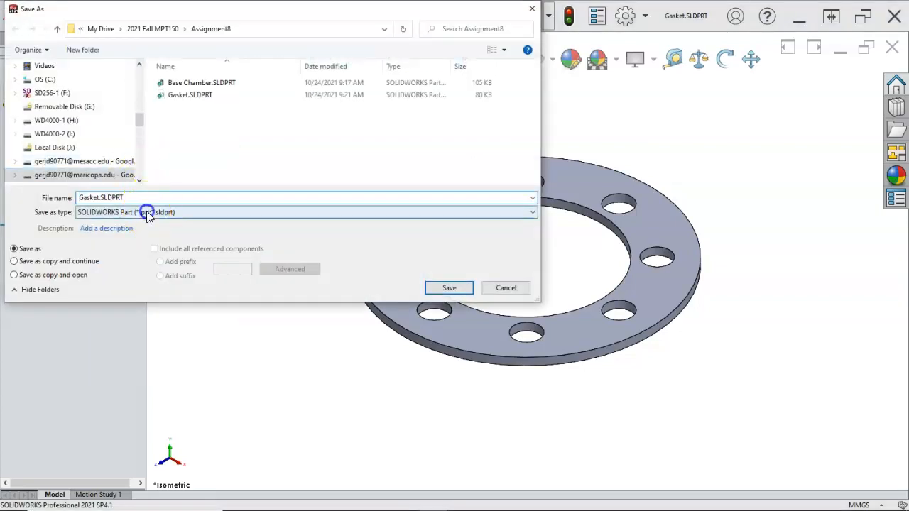
{"action": "left_click", "coordinate": [147, 213]}
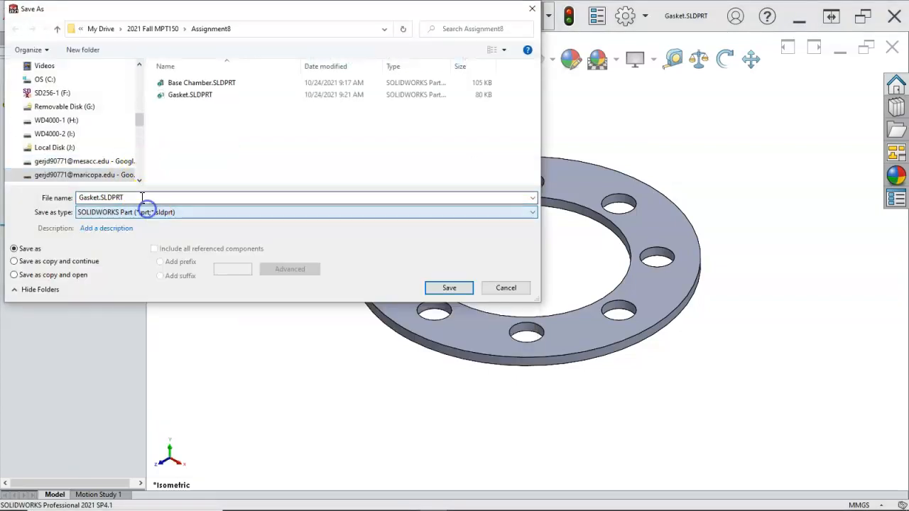
{"action": "left_click", "coordinate": [62, 277]}
{"action": "left_click", "coordinate": [103, 199]}
{"action": "double_click", "coordinate": [99, 198]}
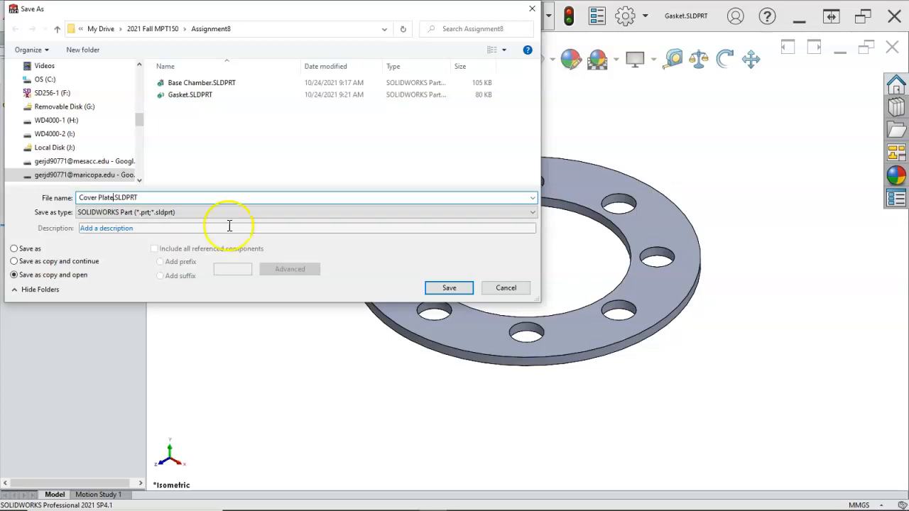
{"action": "left_click", "coordinate": [440, 289]}
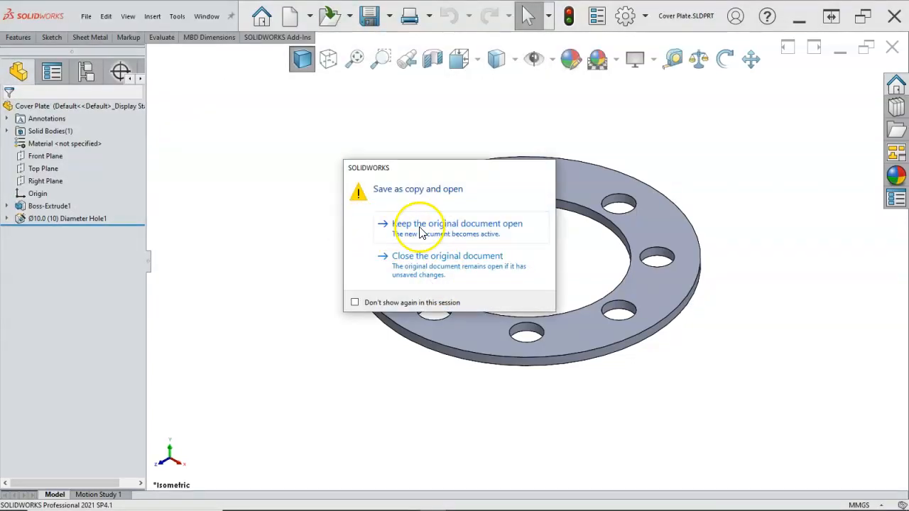
{"action": "left_click", "coordinate": [442, 260]}
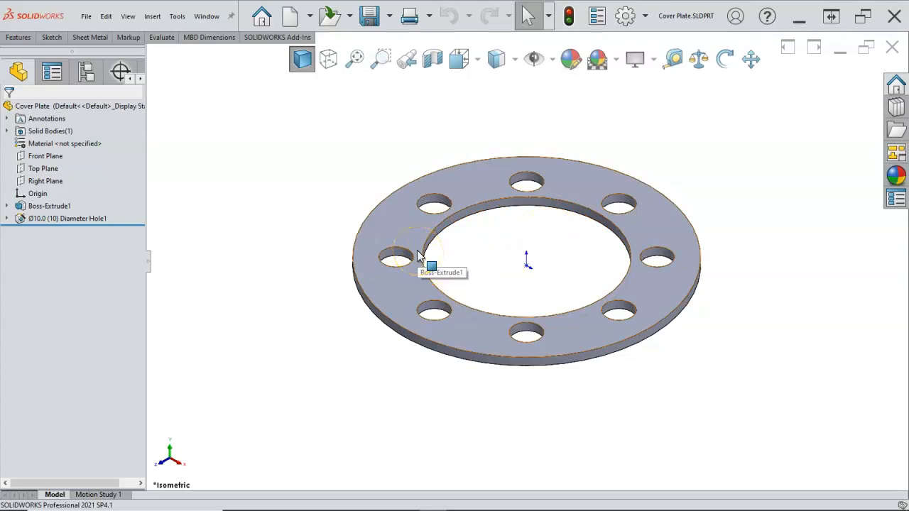
Edit the base extrusion's sketch, convert the inner 60 mm circle to construction geometry, and rebuild the part as a solid disc in isometric view
{"action": "left_click", "coordinate": [462, 247]}
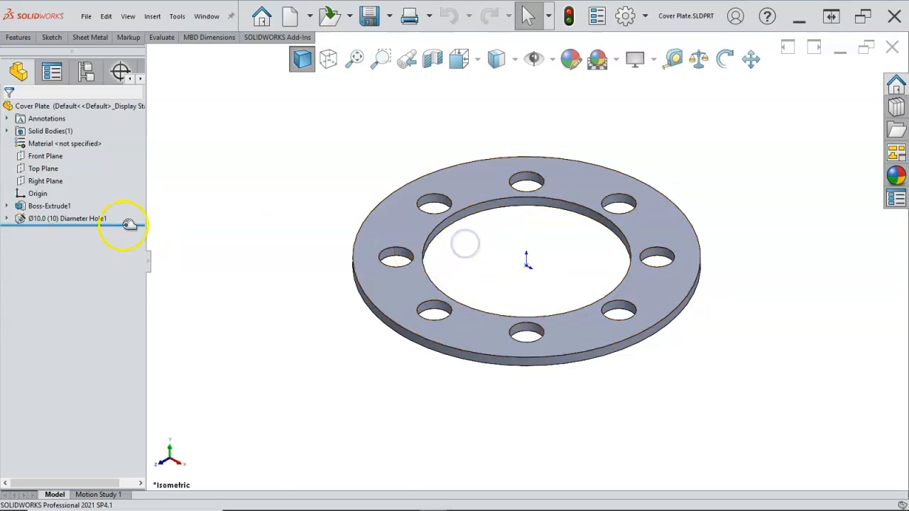
{"action": "left_click", "coordinate": [8, 209]}
{"action": "right_click", "coordinate": [51, 219]}
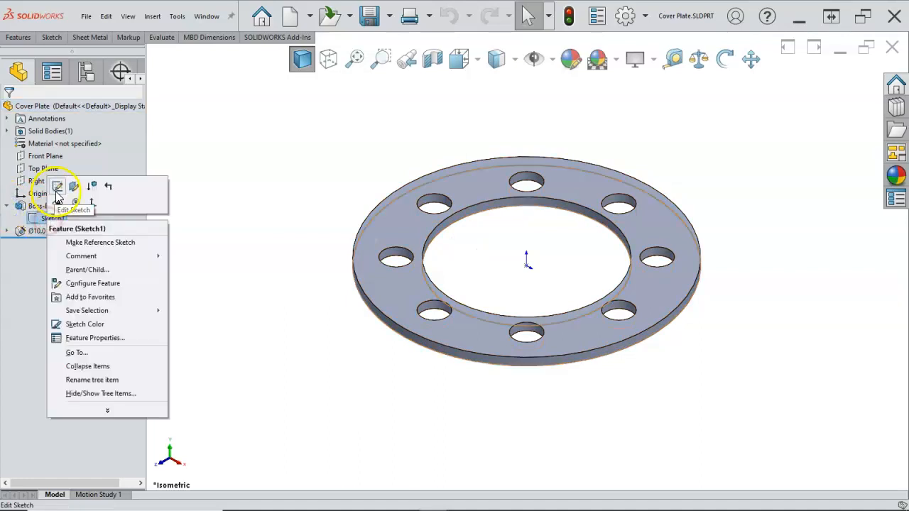
{"action": "left_click", "coordinate": [57, 186]}
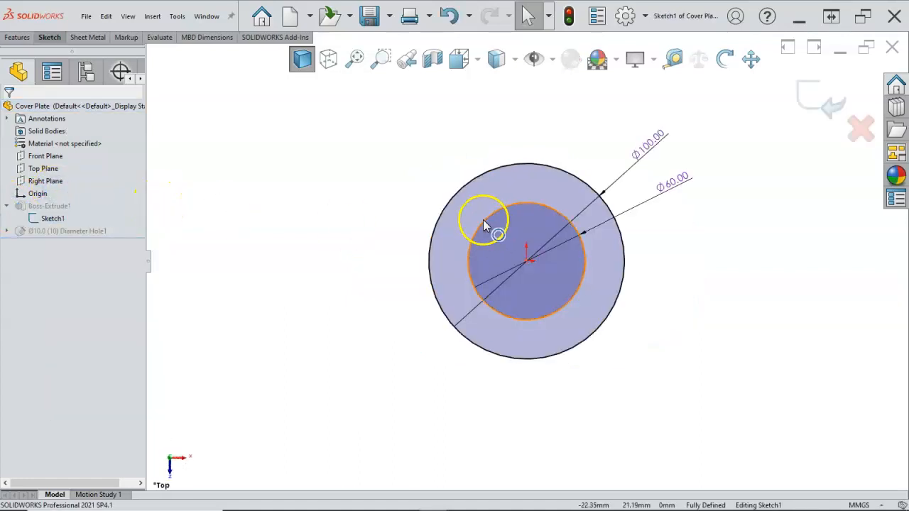
{"action": "left_click", "coordinate": [483, 220]}
{"action": "left_click", "coordinate": [527, 185]}
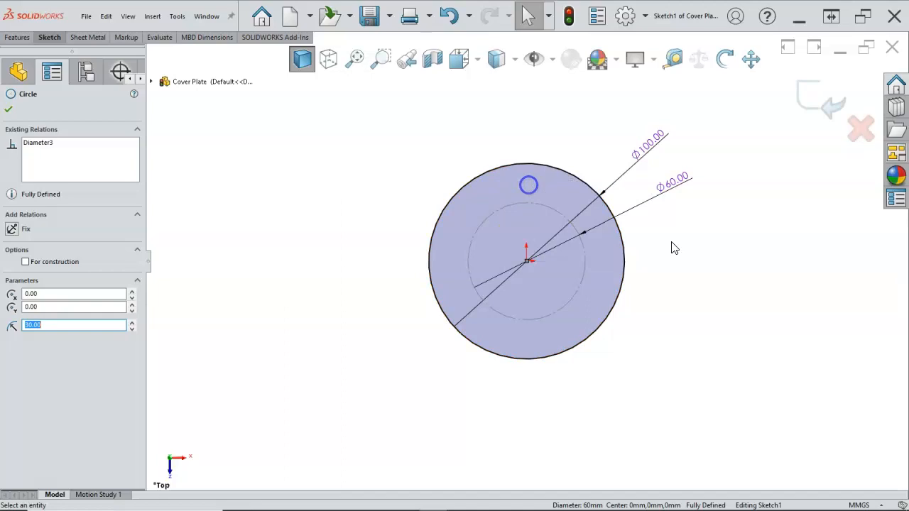
{"action": "left_click", "coordinate": [780, 279]}
{"action": "left_click", "coordinate": [810, 96]}
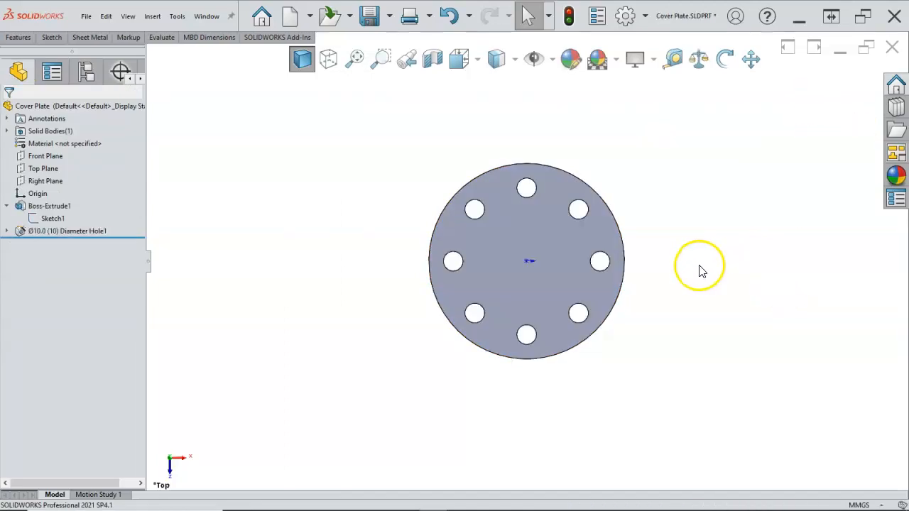
{"action": "key", "text": "ctrl+7"}
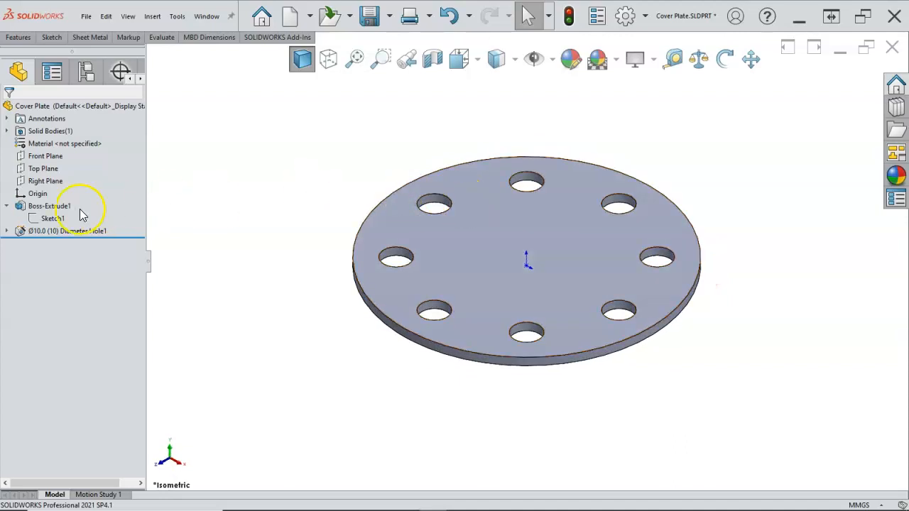
Set the disc's extrusion thickness to 13 mm and regenerate the model
{"action": "left_click", "coordinate": [62, 209]}
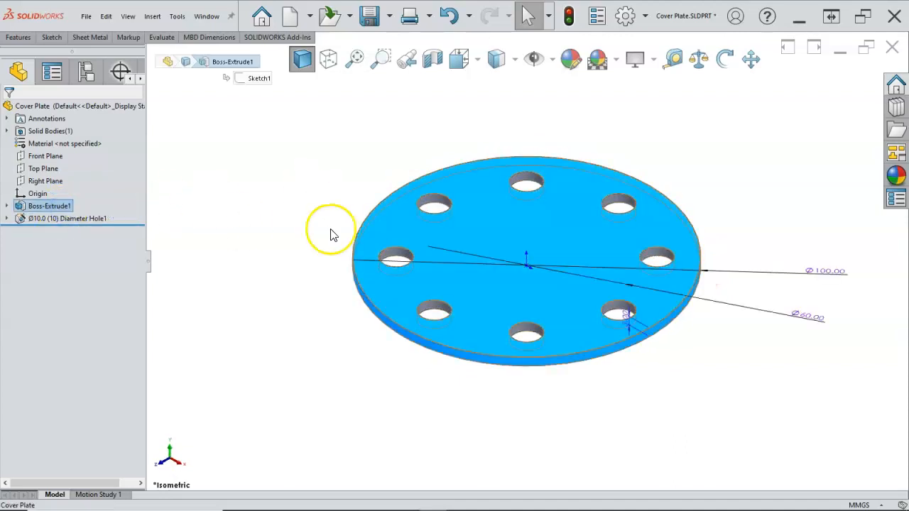
{"action": "left_click_drag", "start_coordinate": [626, 318], "coordinate": [696, 348]}
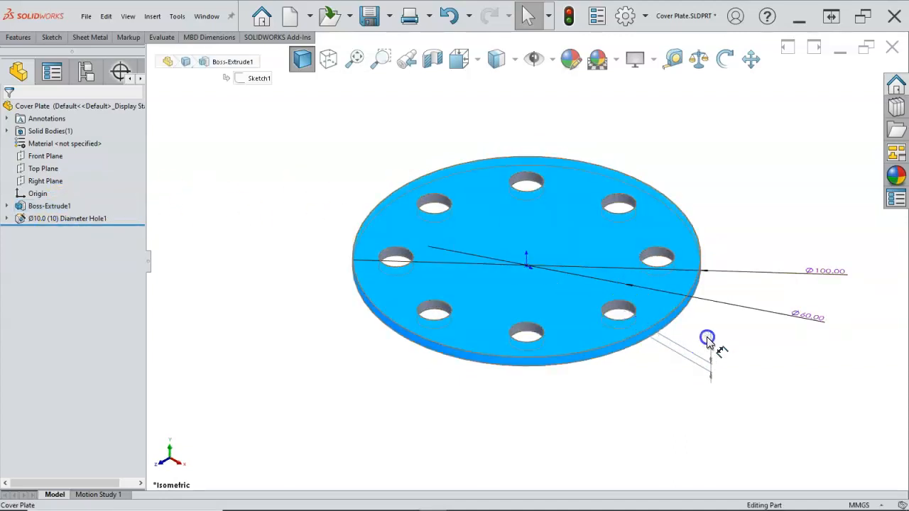
{"action": "left_click", "coordinate": [705, 341]}
{"action": "double_click", "coordinate": [706, 338]}
{"action": "type", "text": "13"}
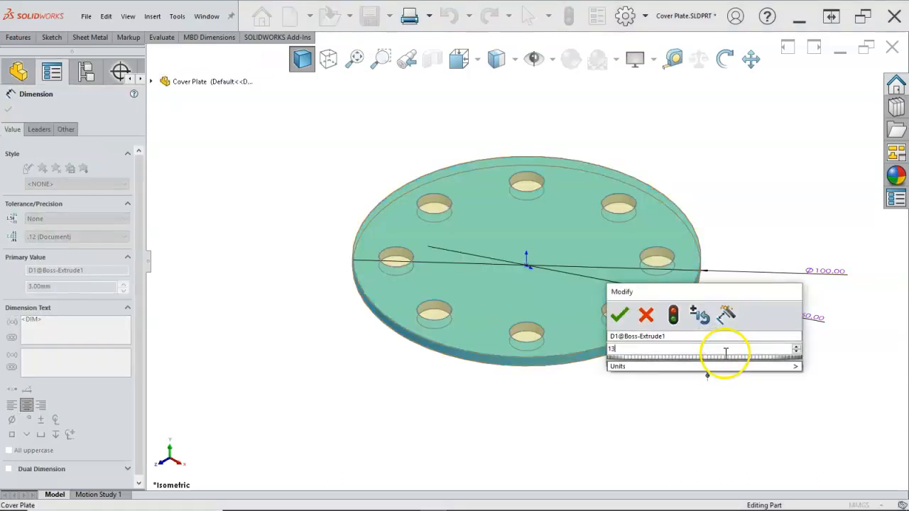
{"action": "key", "text": "Return"}
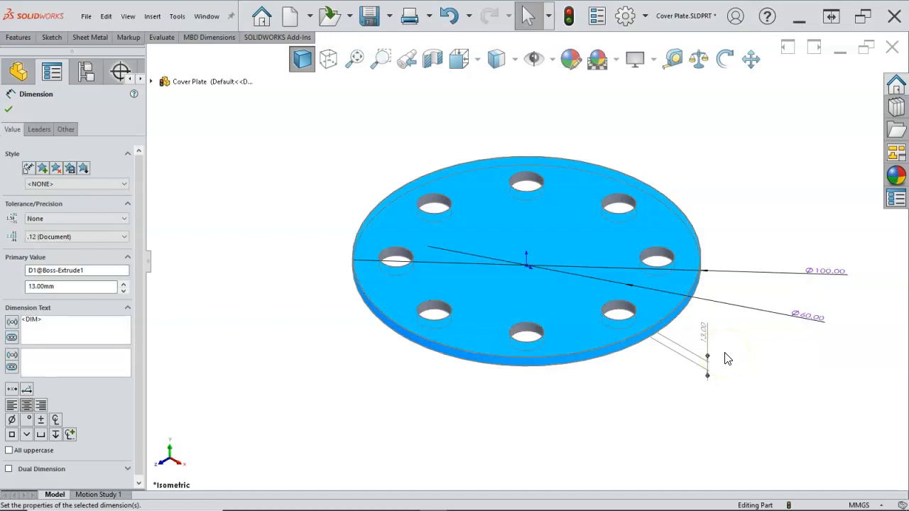
{"action": "double_click", "coordinate": [706, 339]}
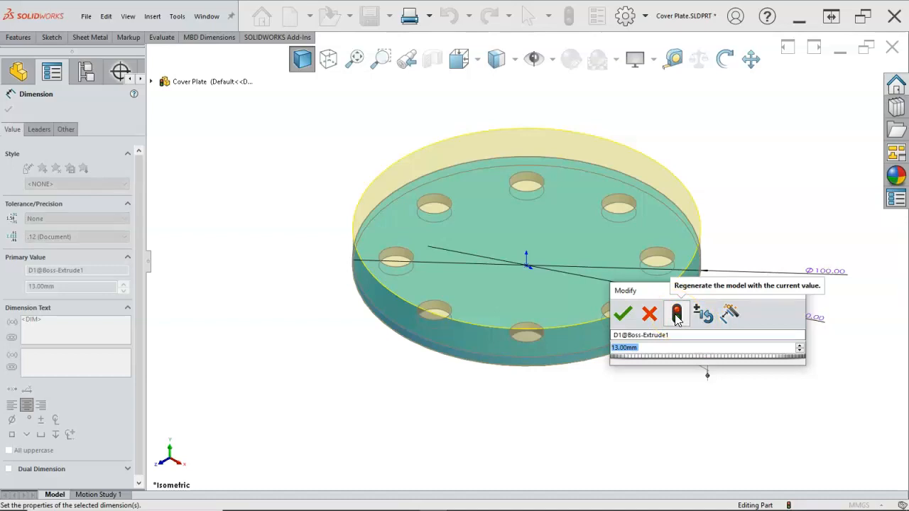
{"action": "left_click", "coordinate": [677, 315]}
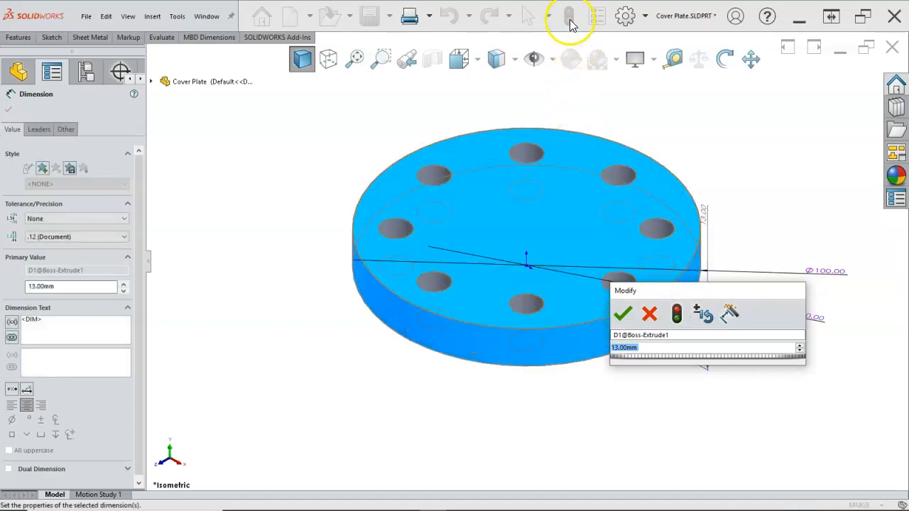
{"action": "left_click", "coordinate": [622, 314]}
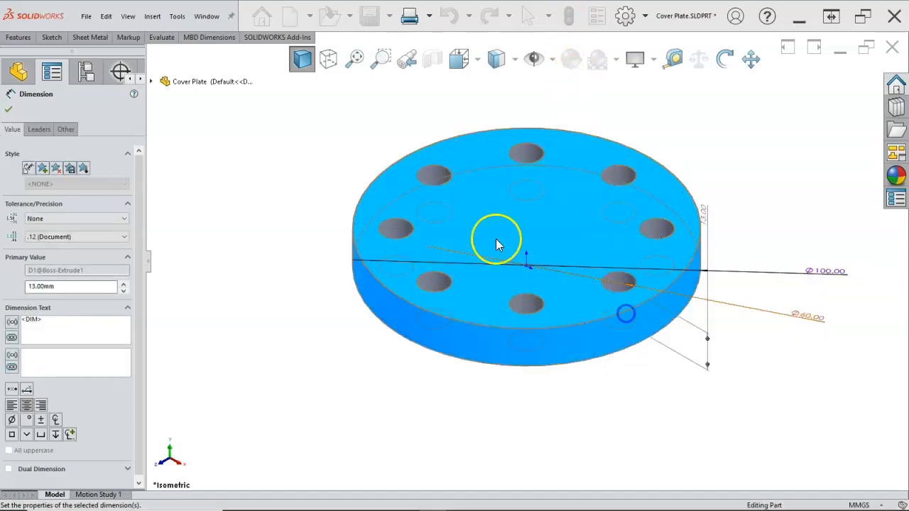
{"action": "left_click", "coordinate": [304, 140]}
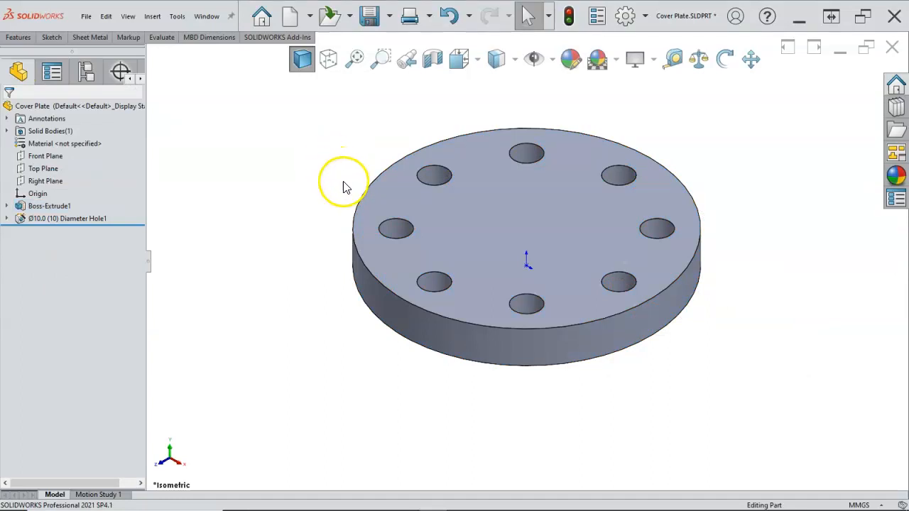
Set up a Hole Wizard tapped hole on the disc's top face as a bottoming tapped hole, size M24x3.0
{"action": "scroll", "coordinate": [426, 175], "scroll_direction": "up", "scroll_amount": 2}
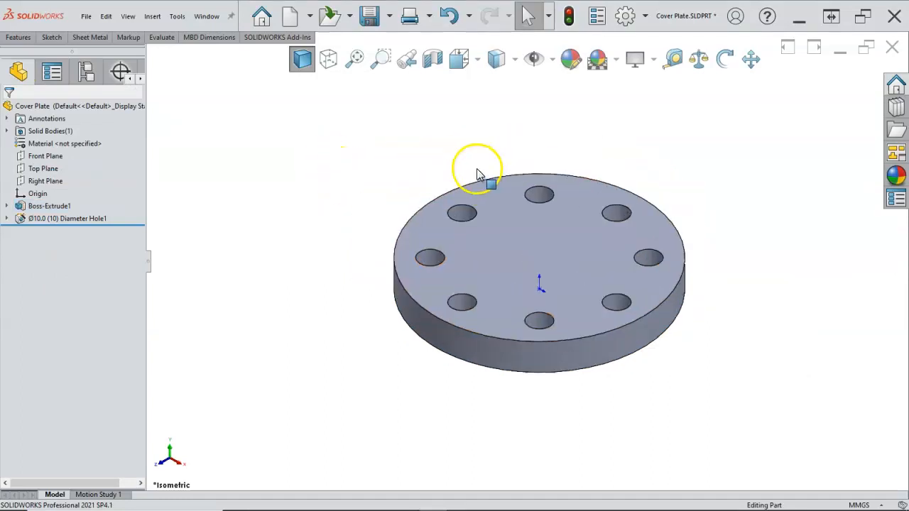
{"action": "left_click", "coordinate": [540, 254]}
{"action": "key", "text": "s"}
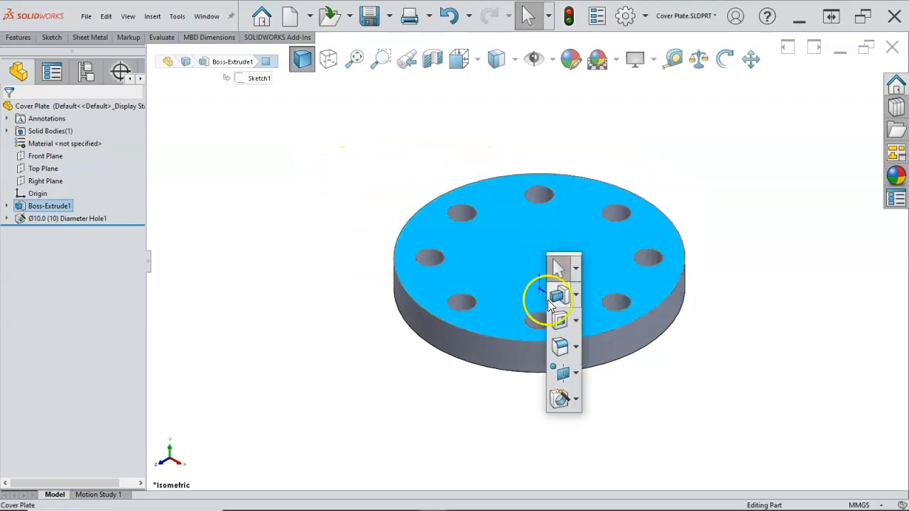
{"action": "left_click", "coordinate": [560, 399]}
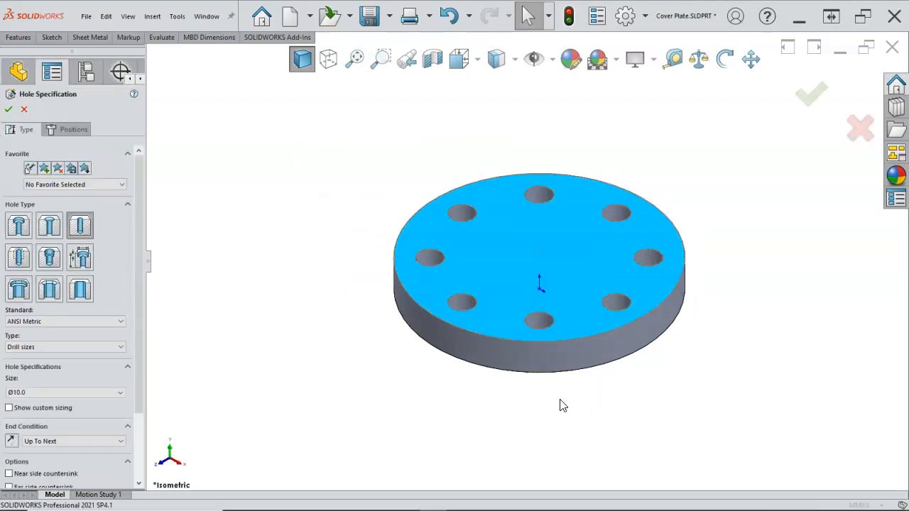
{"action": "left_click", "coordinate": [17, 260]}
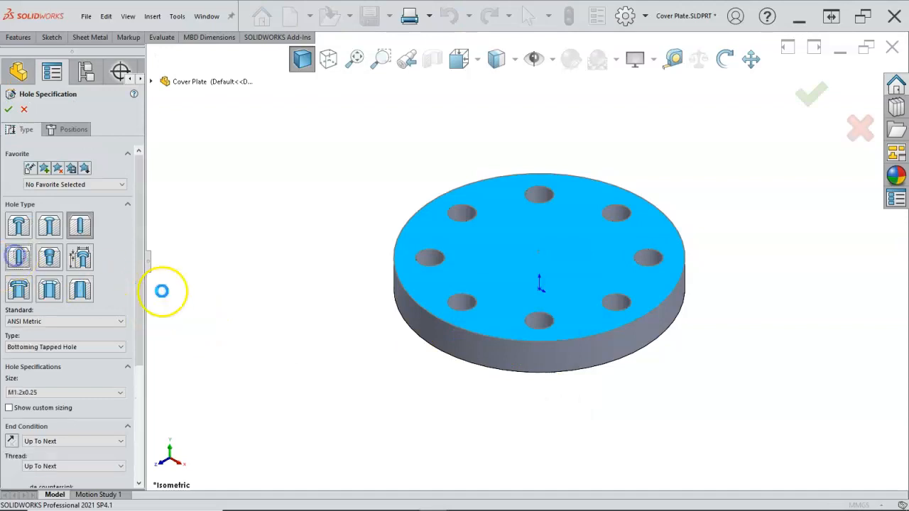
{"action": "left_click_drag", "start_coordinate": [138, 270], "coordinate": [147, 371]}
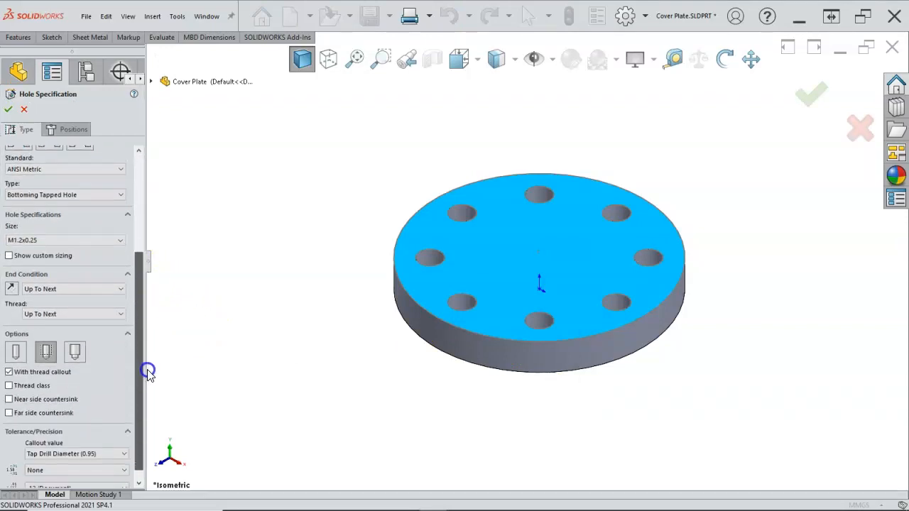
{"action": "left_click", "coordinate": [119, 240]}
{"action": "scroll", "coordinate": [69, 345], "scroll_direction": "down", "scroll_amount": 15}
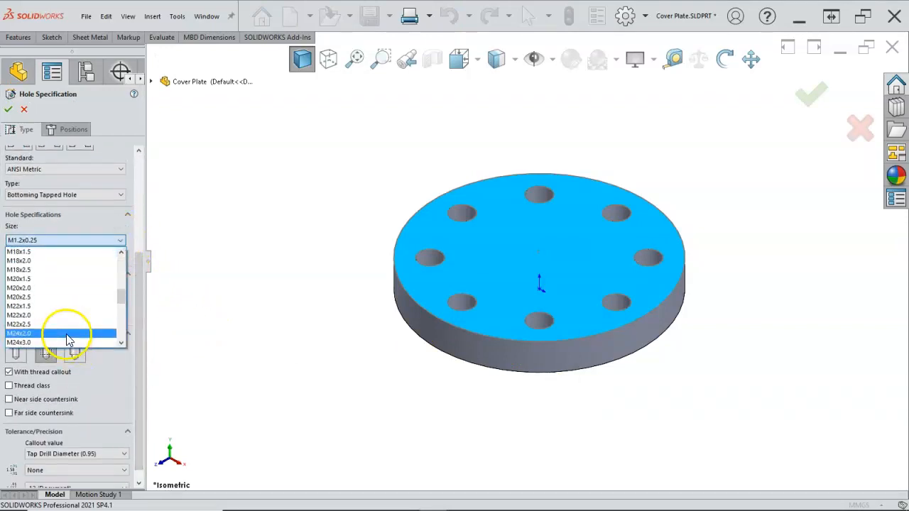
{"action": "scroll", "coordinate": [60, 320], "scroll_direction": "up", "scroll_amount": 4}
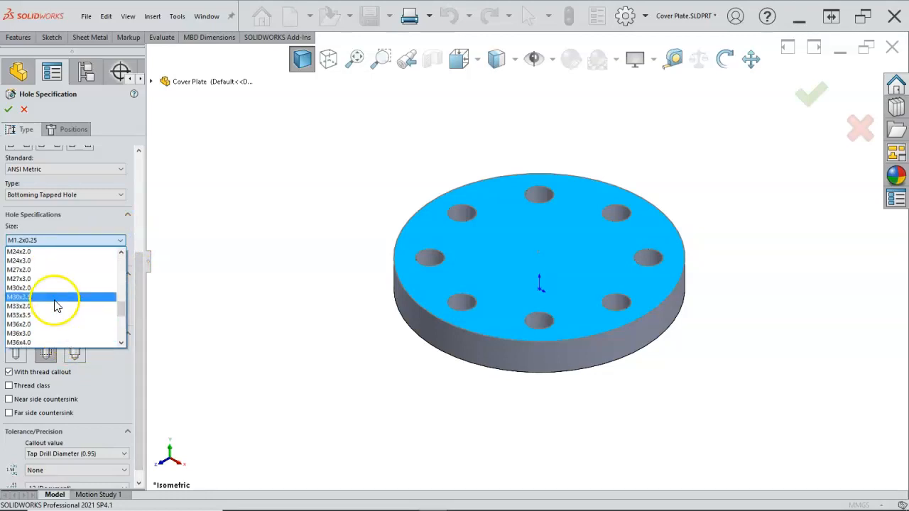
{"action": "left_click", "coordinate": [41, 261]}
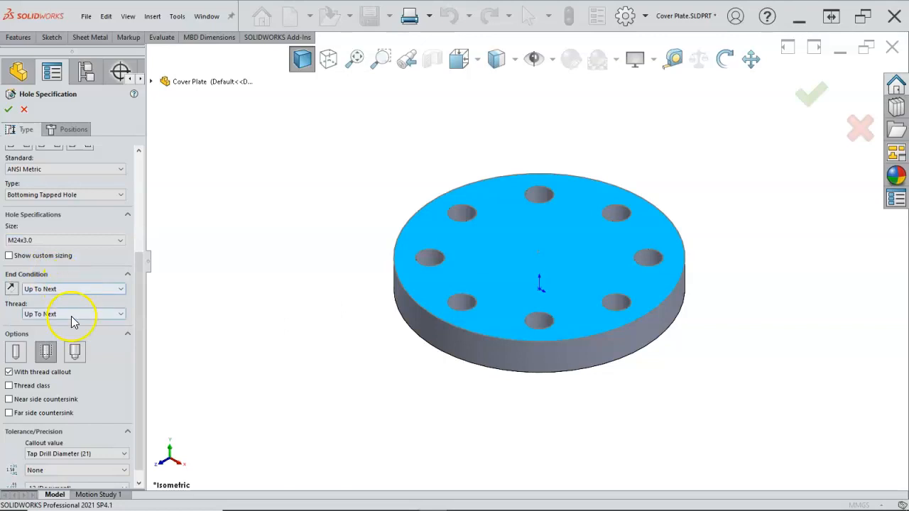
{"action": "left_click_drag", "start_coordinate": [142, 315], "coordinate": [141, 324]}
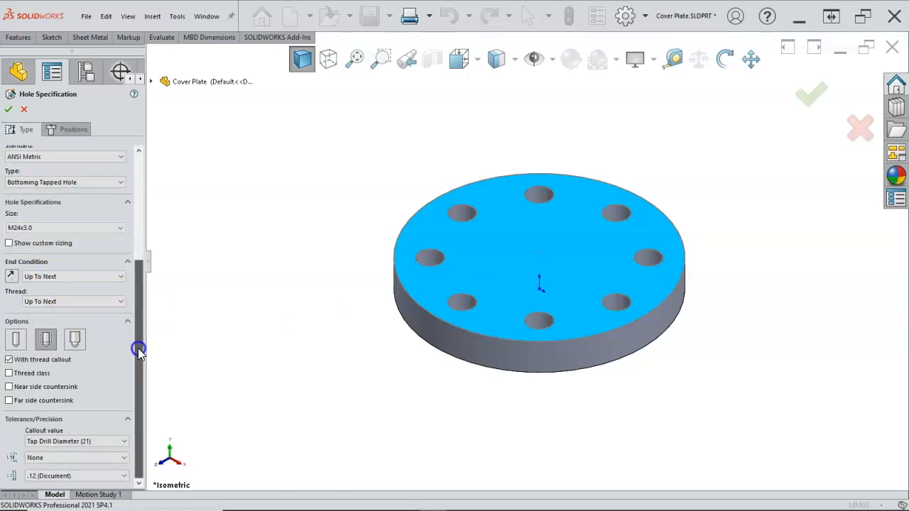
Place the tapped hole at the origin in the disc's centre, complete the feature, and show the part in isometric view
{"action": "left_click", "coordinate": [66, 129]}
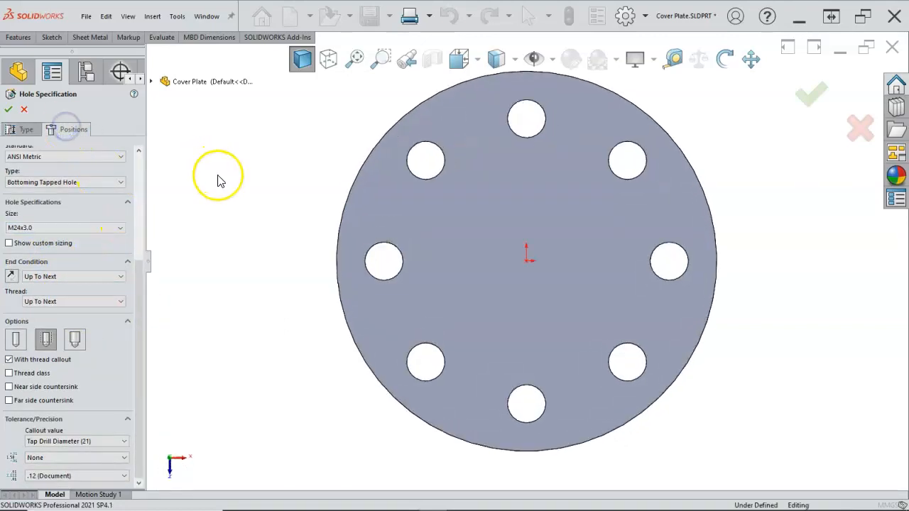
{"action": "left_click", "coordinate": [526, 259]}
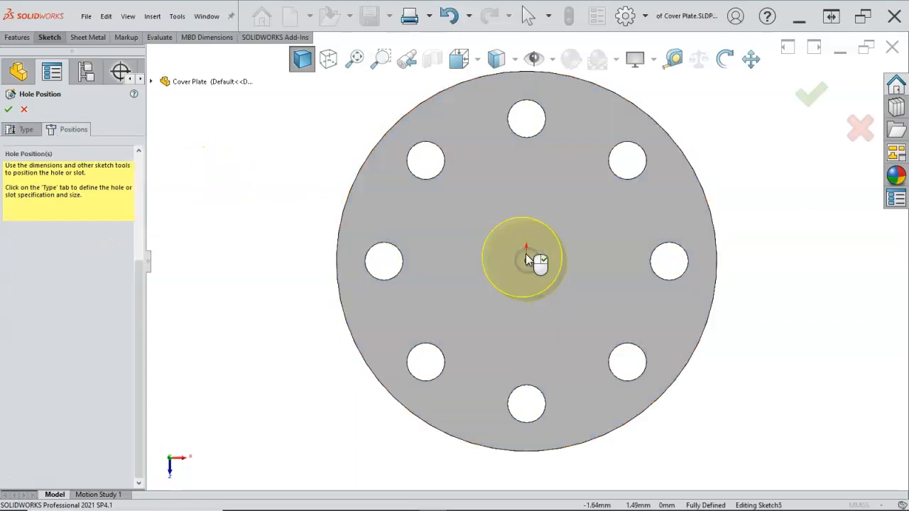
{"action": "left_click", "coordinate": [812, 94]}
{"action": "left_click", "coordinate": [753, 172]}
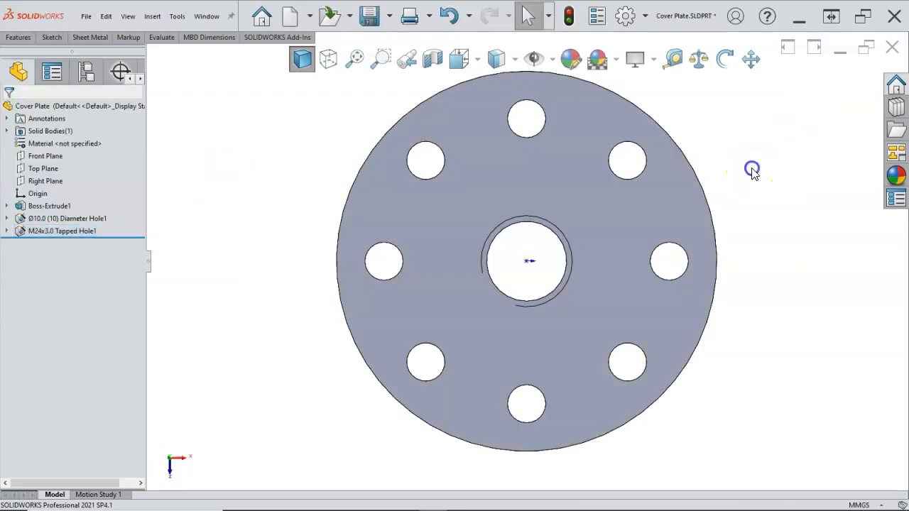
{"action": "key", "text": "ctrl+7"}
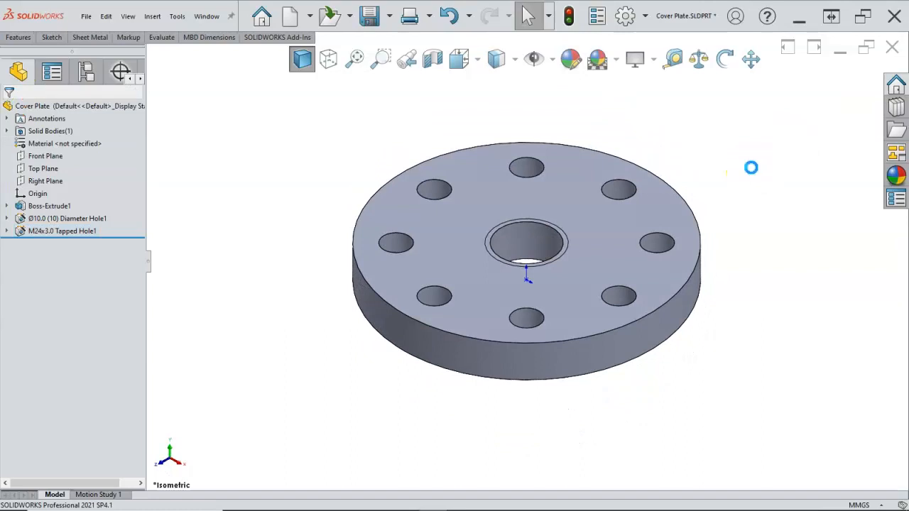